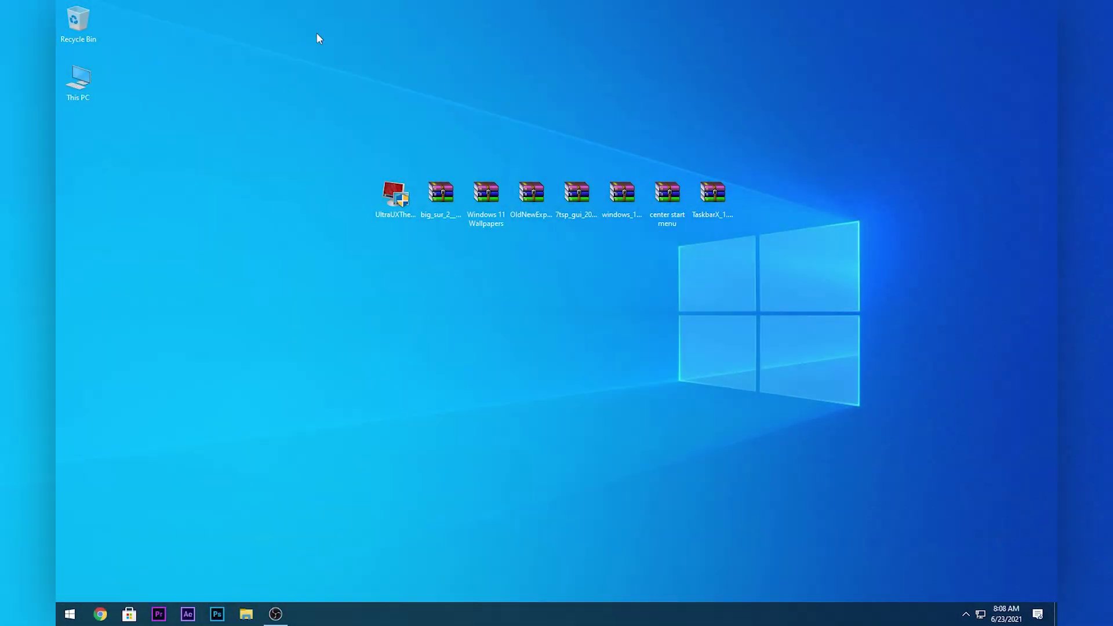
# Step: Clear the desktop selection and run the UltraUXThemePatcher_4.1.3 installer
pyautogui.moveTo(316, 33); pyautogui.dragTo(819, 256)
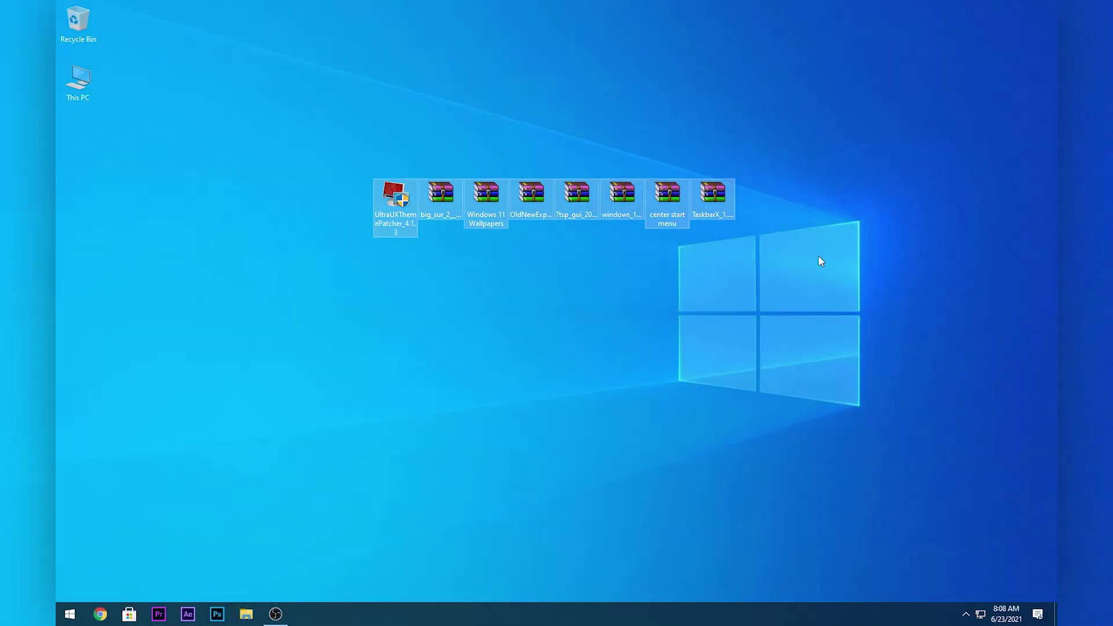
pyautogui.click(335, 143)
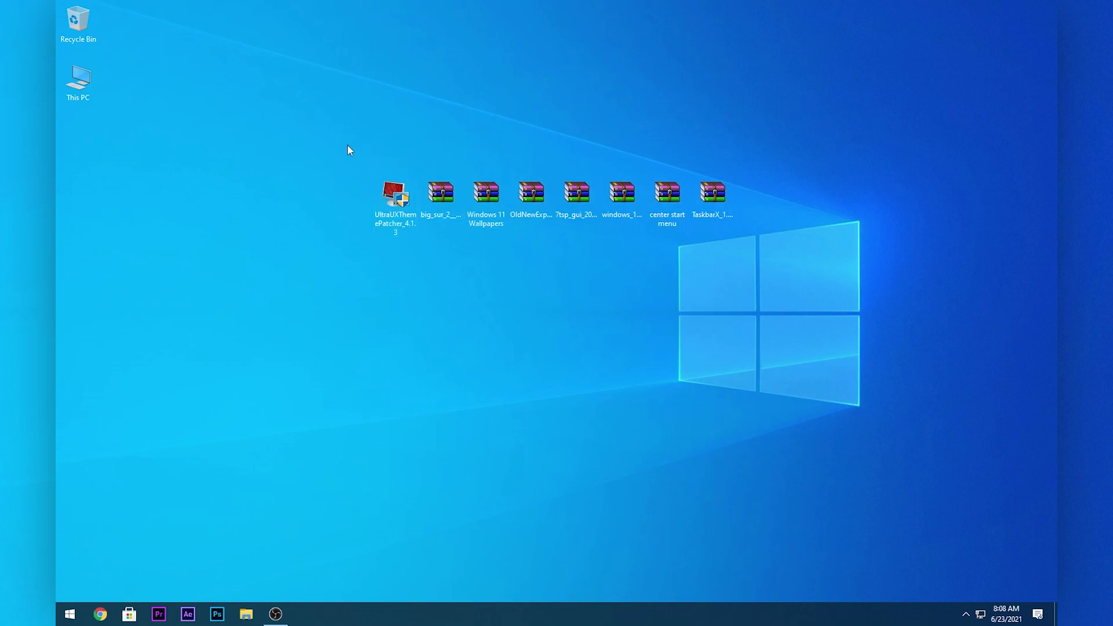
pyautogui.moveTo(340, 149); pyautogui.dragTo(783, 225)
pyautogui.click(351, 170)
pyautogui.click(384, 187)
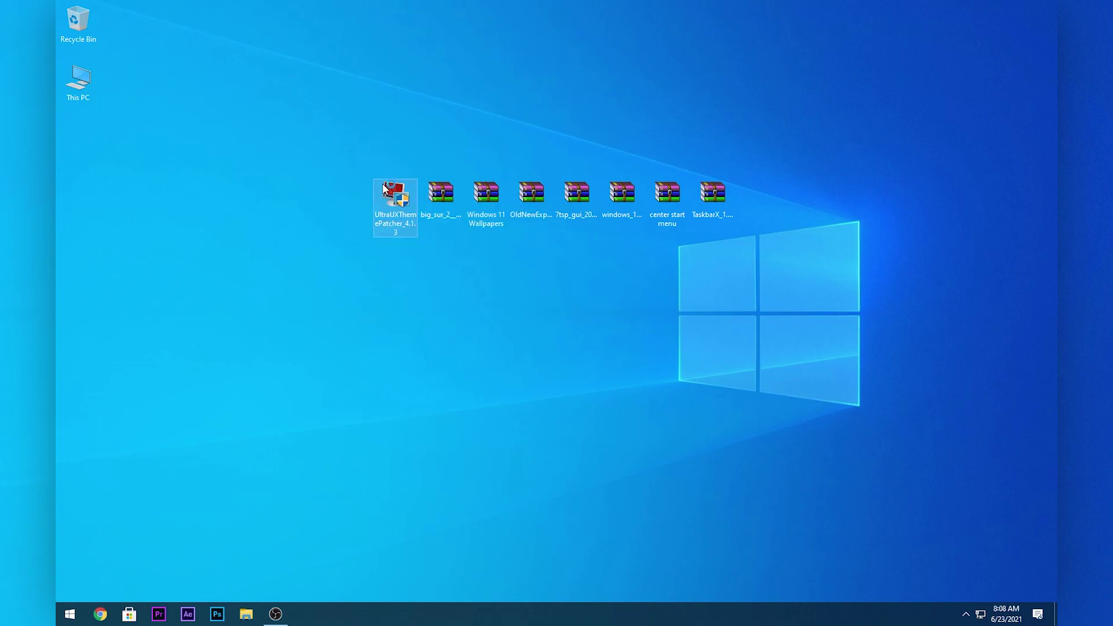
pyautogui.doubleClick(384, 188)
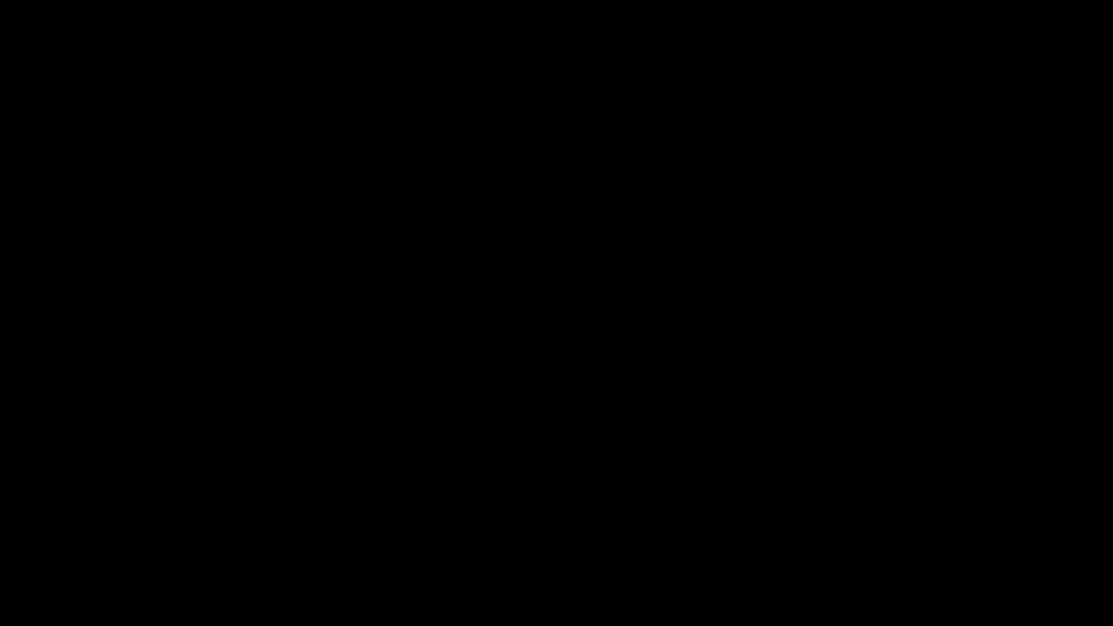
# Step: Accept the licence, confirm Themeui and Uxinit show patched, and quit setup without installing
pyautogui.click(489, 380)
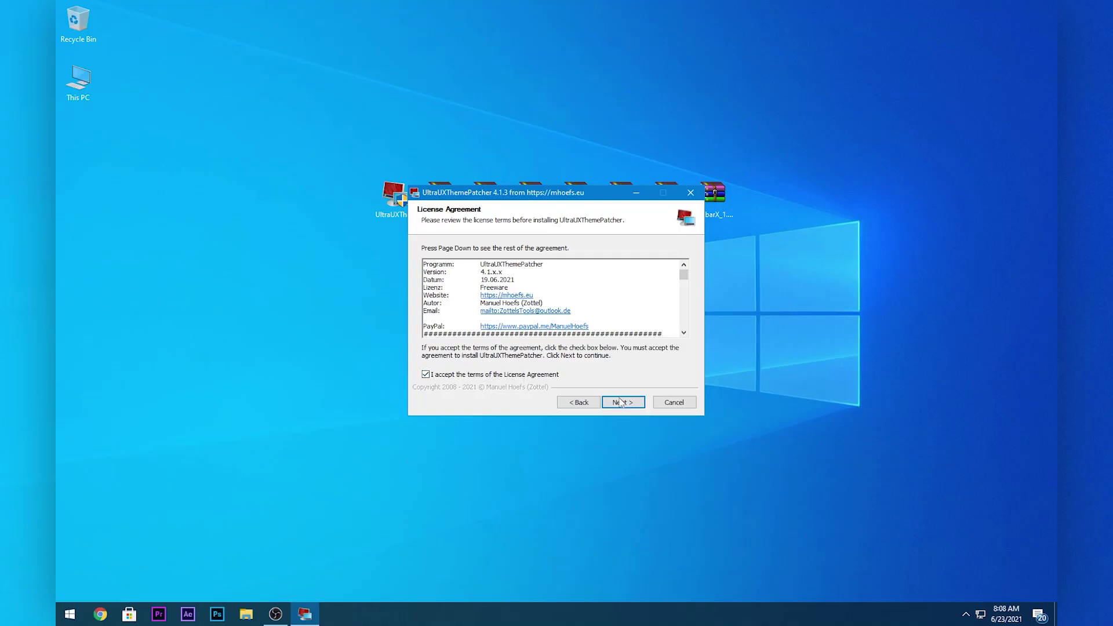
pyautogui.click(623, 402)
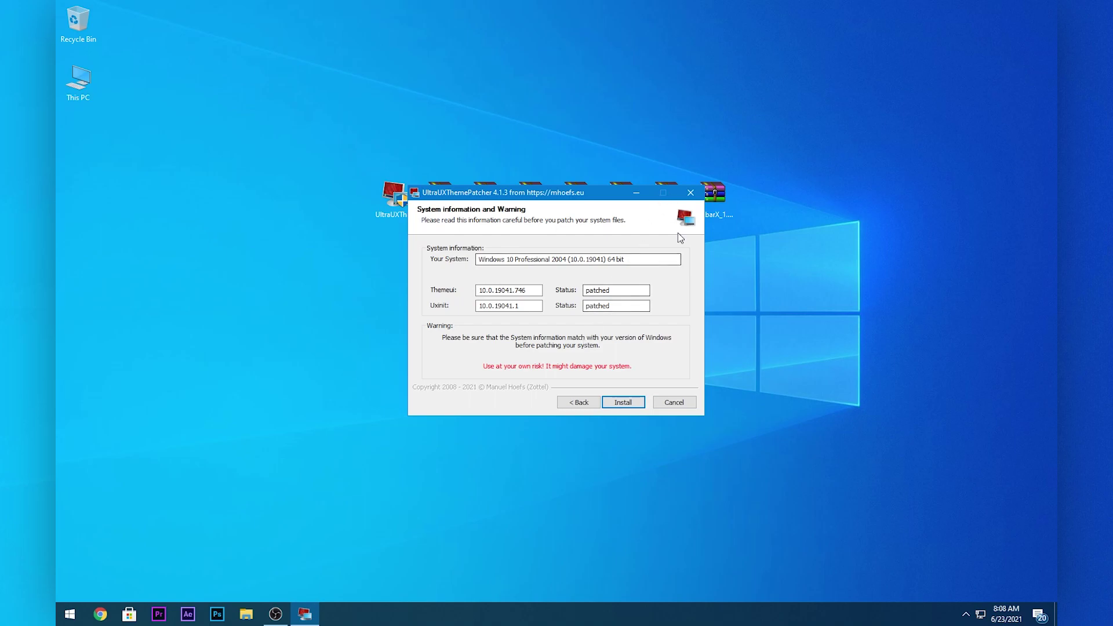
pyautogui.click(691, 193)
pyautogui.click(595, 348)
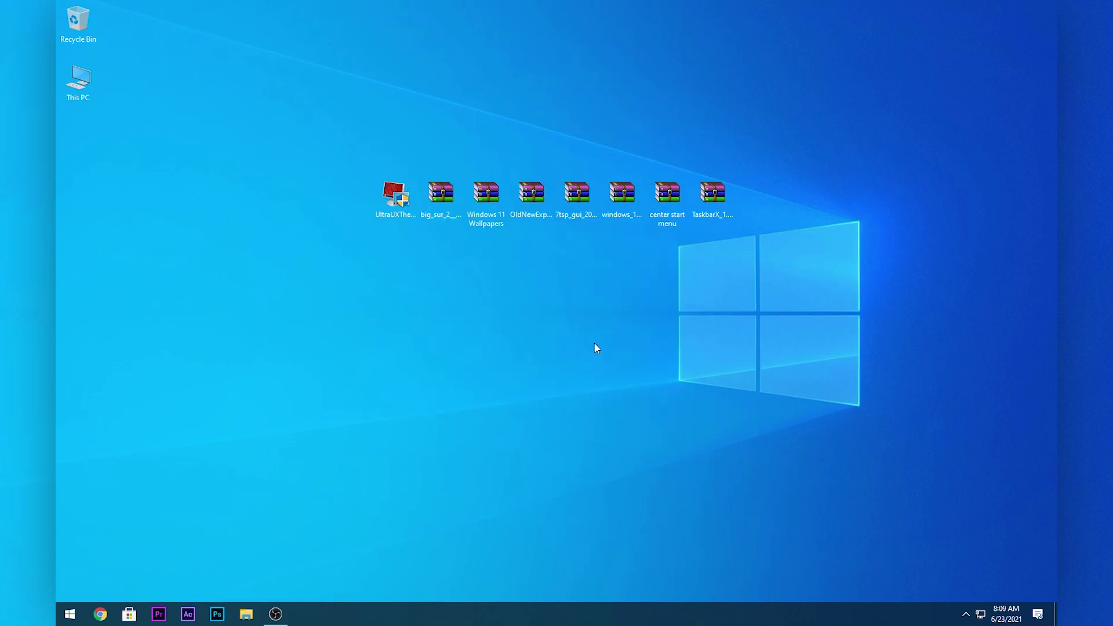
# Step: Extract the Big Sur 2 - Windows Themes NOV 23 folder from big_sur_2 onto the desktop
pyautogui.click(377, 194)
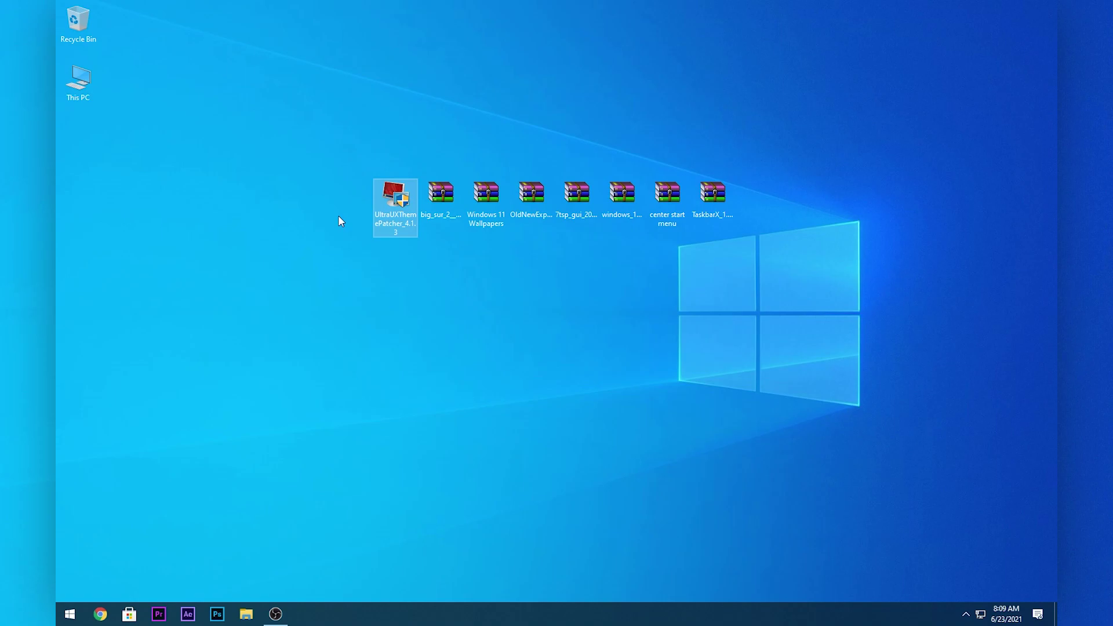
pyautogui.click(449, 199)
pyautogui.doubleClick(450, 200)
pyautogui.click(549, 211)
pyautogui.moveTo(559, 216); pyautogui.dragTo(185, 279)
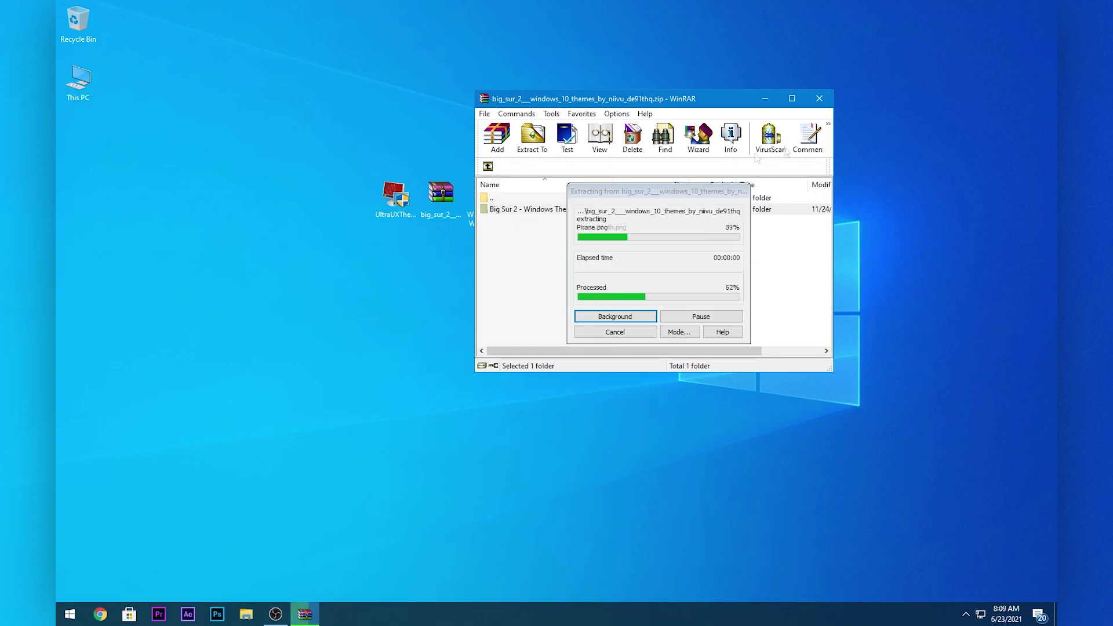
pyautogui.click(813, 107)
# Step: Open the extracted Big Sur 2 folder and its Windows 10 Themes FINAL (BUILD 1903-2009) subfolder
pyautogui.moveTo(206, 274); pyautogui.dragTo(293, 219)
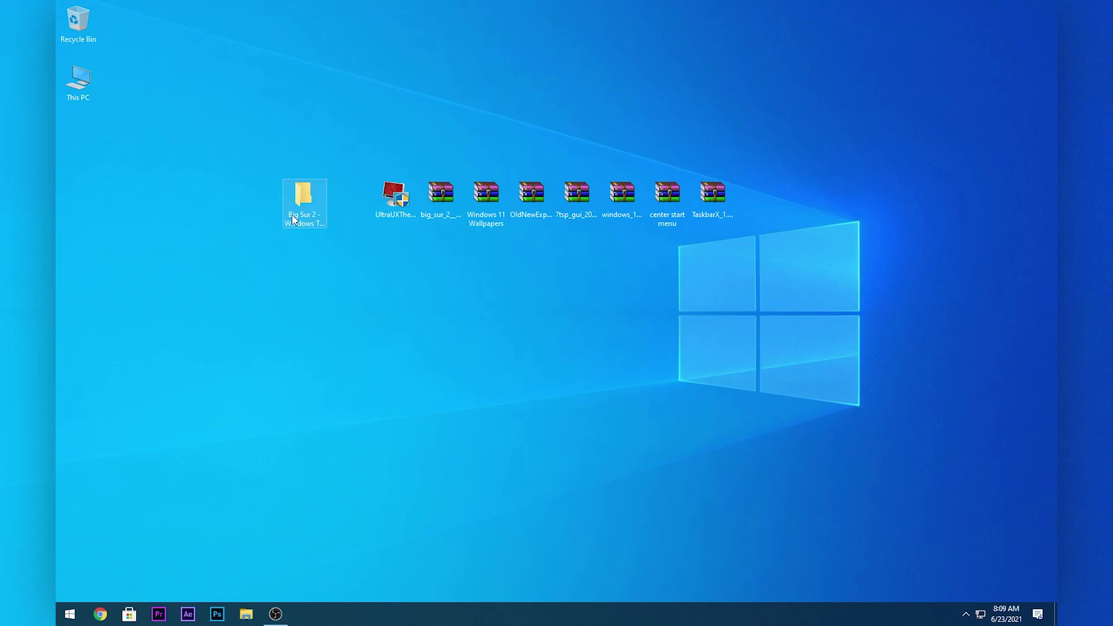
pyautogui.doubleClick(292, 219)
pyautogui.doubleClick(363, 197)
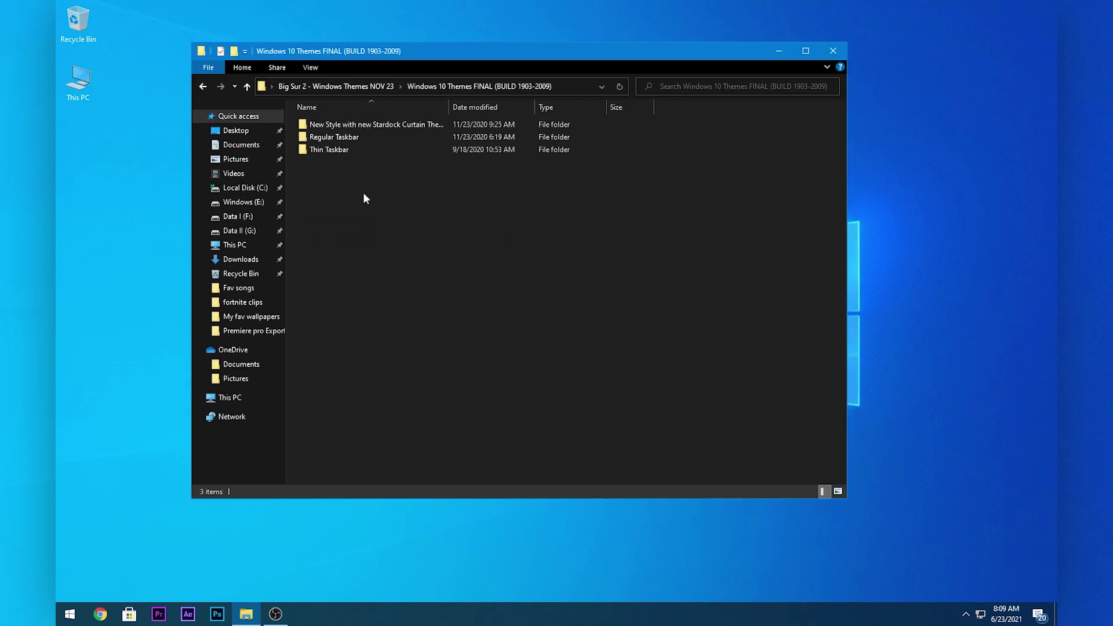
# Step: Select the four theme items in New Style with new Stardock Curtain Themes for moving
pyautogui.doubleClick(352, 124)
pyautogui.moveTo(438, 194); pyautogui.dragTo(316, 110)
pyautogui.rightClick(346, 138)
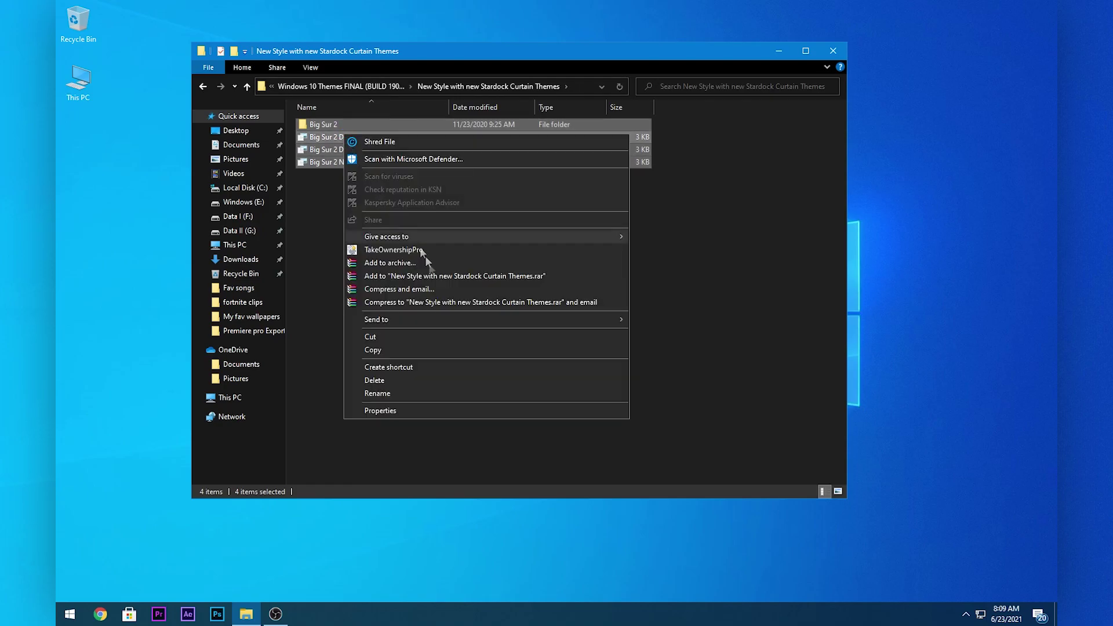
pyautogui.moveTo(352, 321)
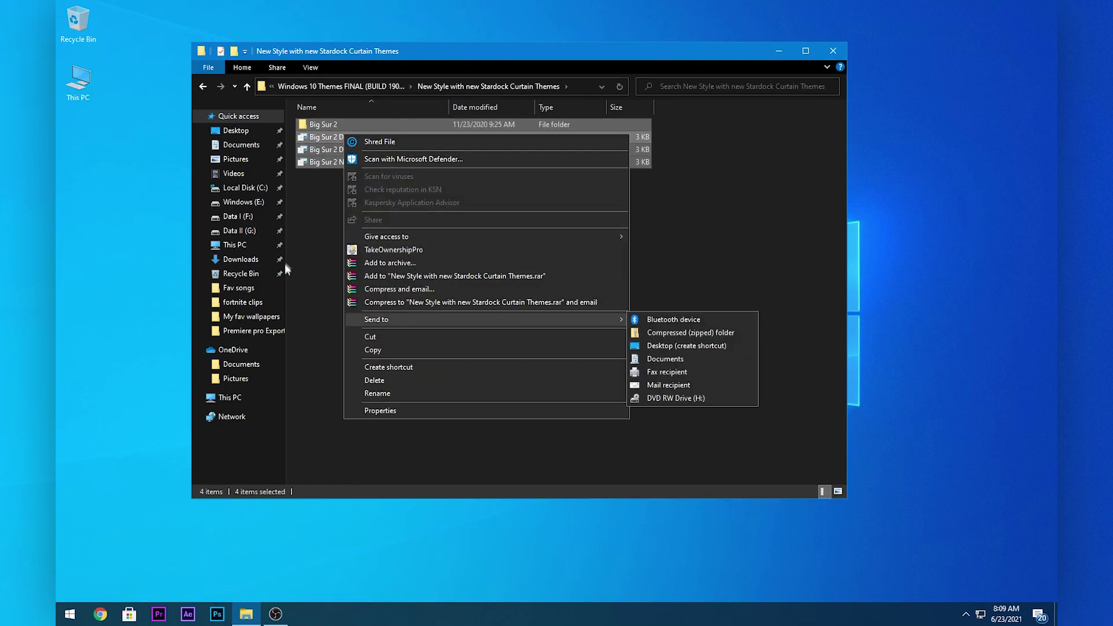
pyautogui.click(234, 244)
# Step: Move the theme items into C:\Windows\Resources\Themes
pyautogui.click(235, 245)
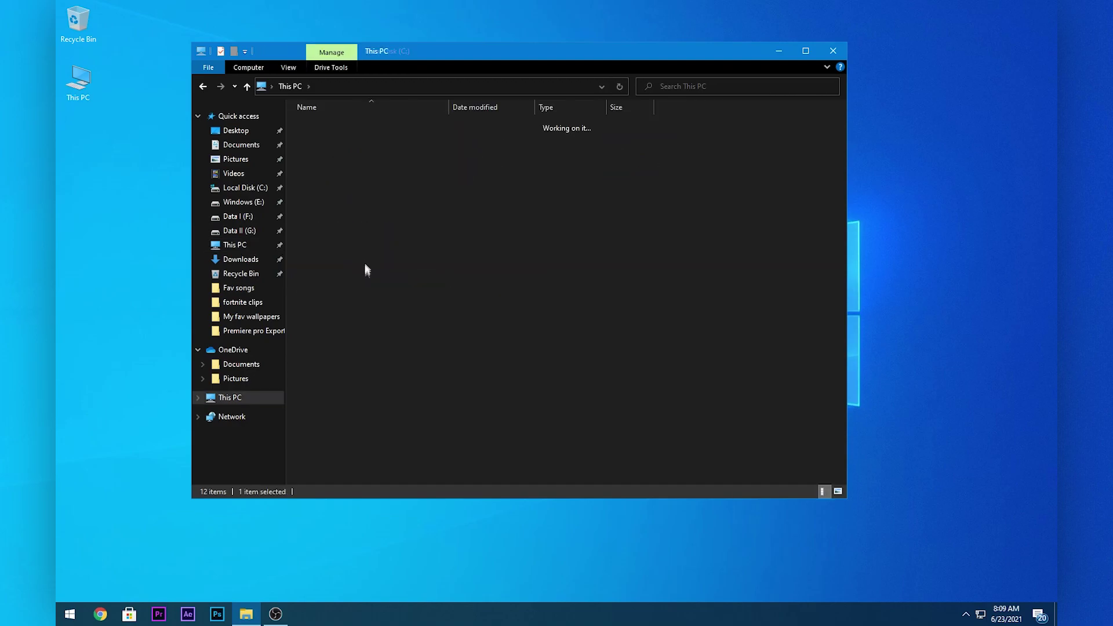
pyautogui.doubleClick(333, 262)
pyautogui.scroll(-10, 395, 350)
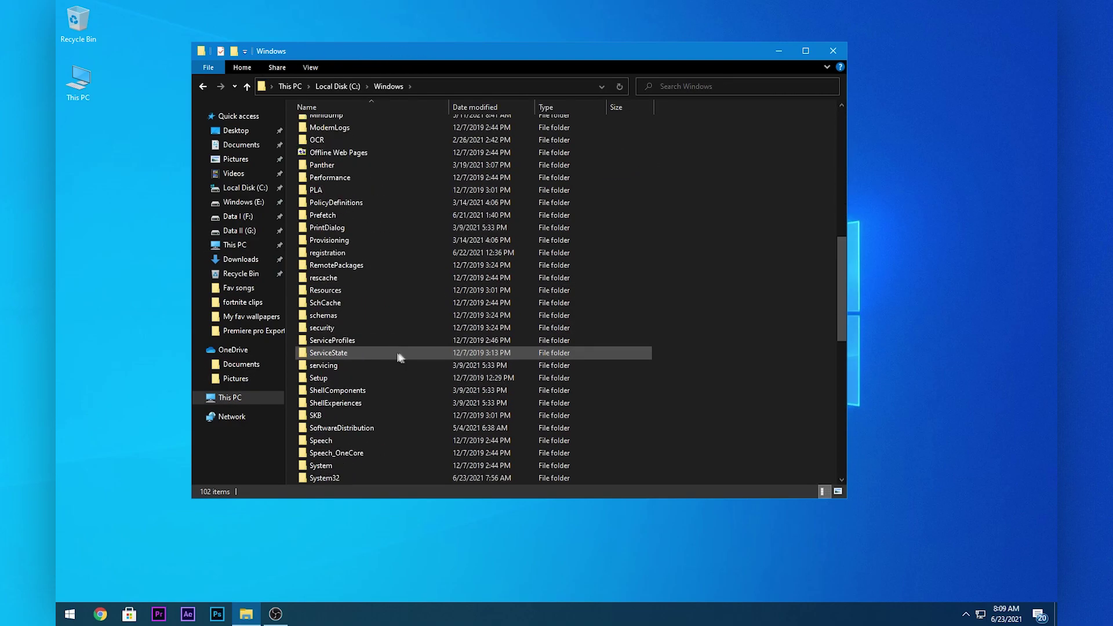
pyautogui.scroll(-2, 399, 336)
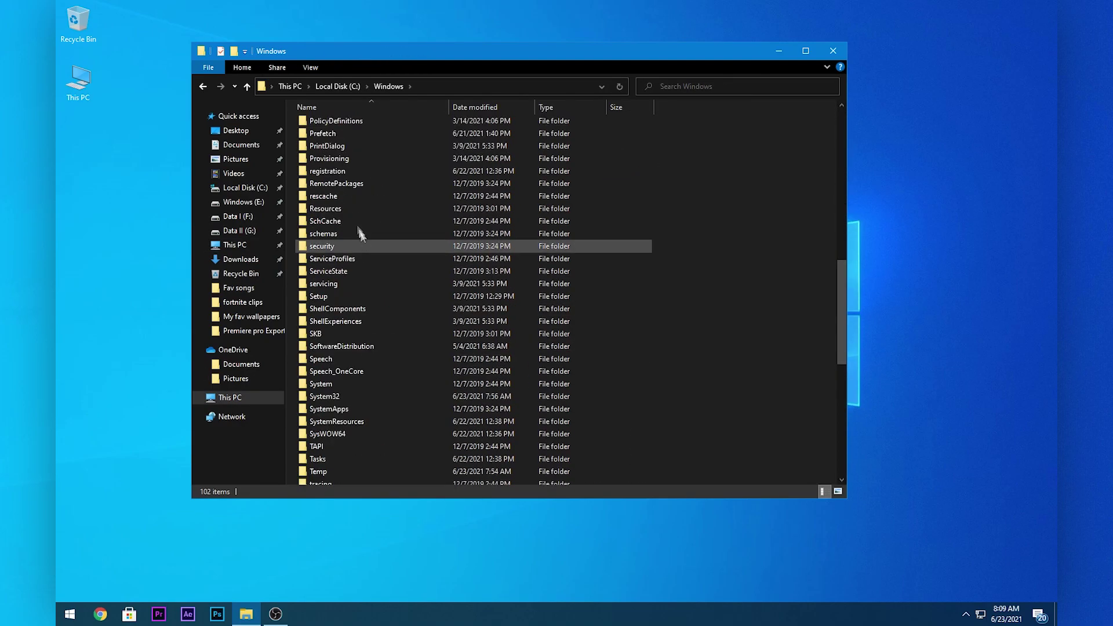
pyautogui.doubleClick(336, 208)
pyautogui.doubleClick(339, 138)
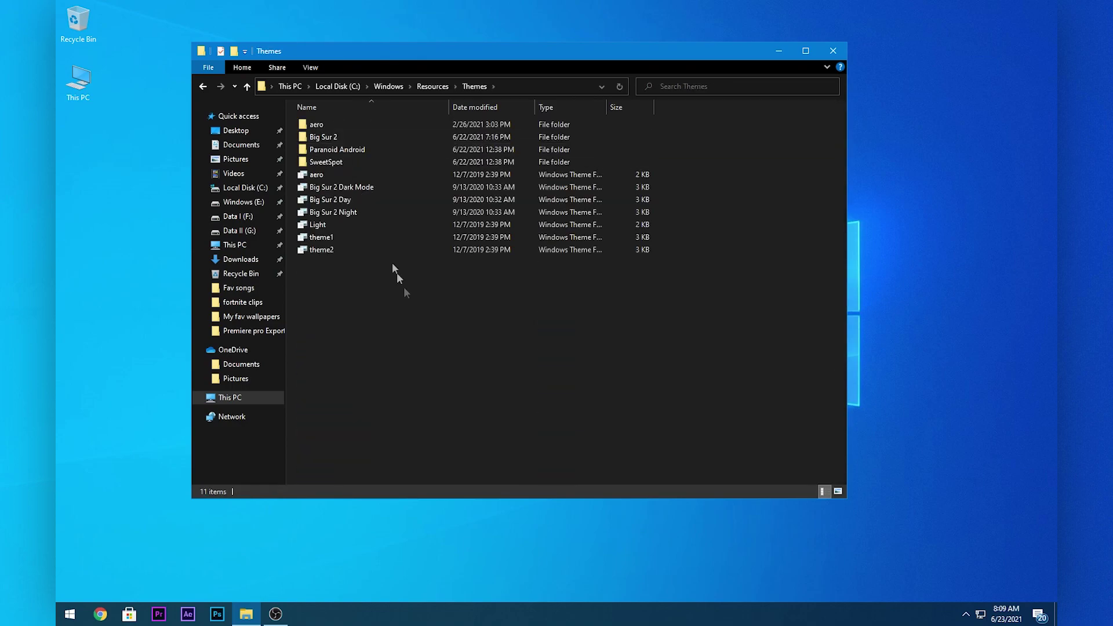
pyautogui.rightClick(366, 287)
pyautogui.moveTo(432, 414)
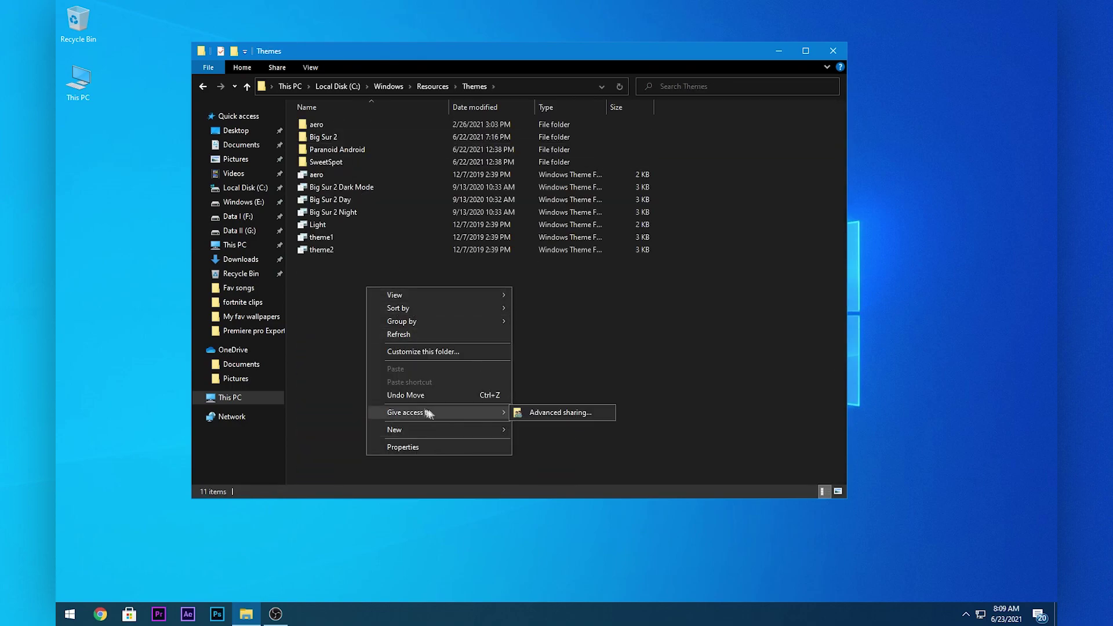
pyautogui.click(349, 315)
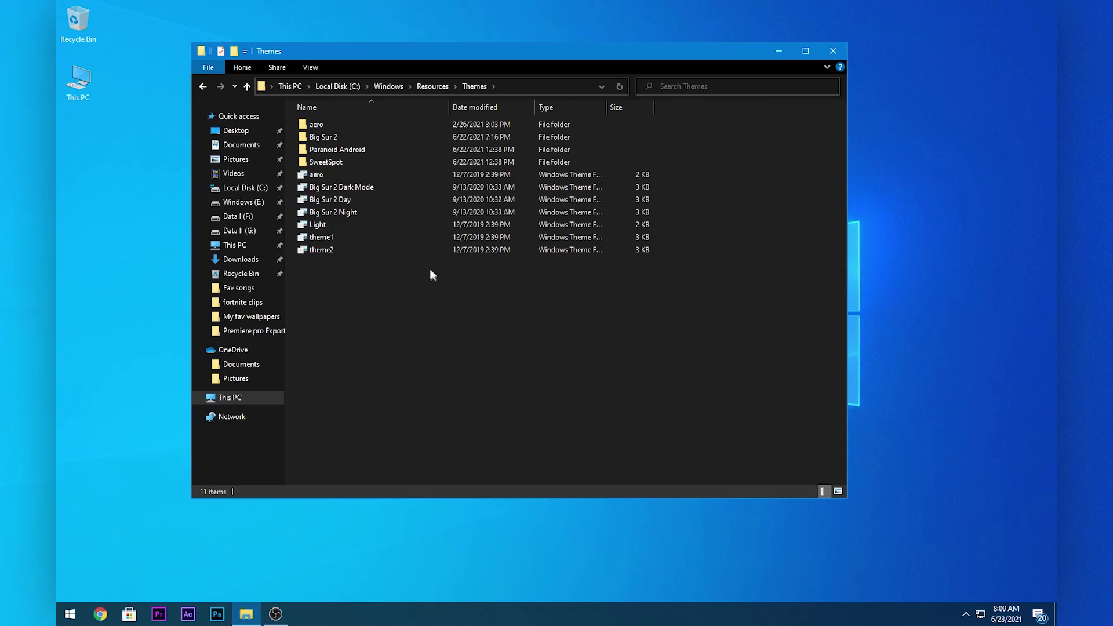
# Step: Check the Big Sur 2 folder and Dark Mode, Day, Night themes arrived, then close Explorer
pyautogui.click(316, 137)
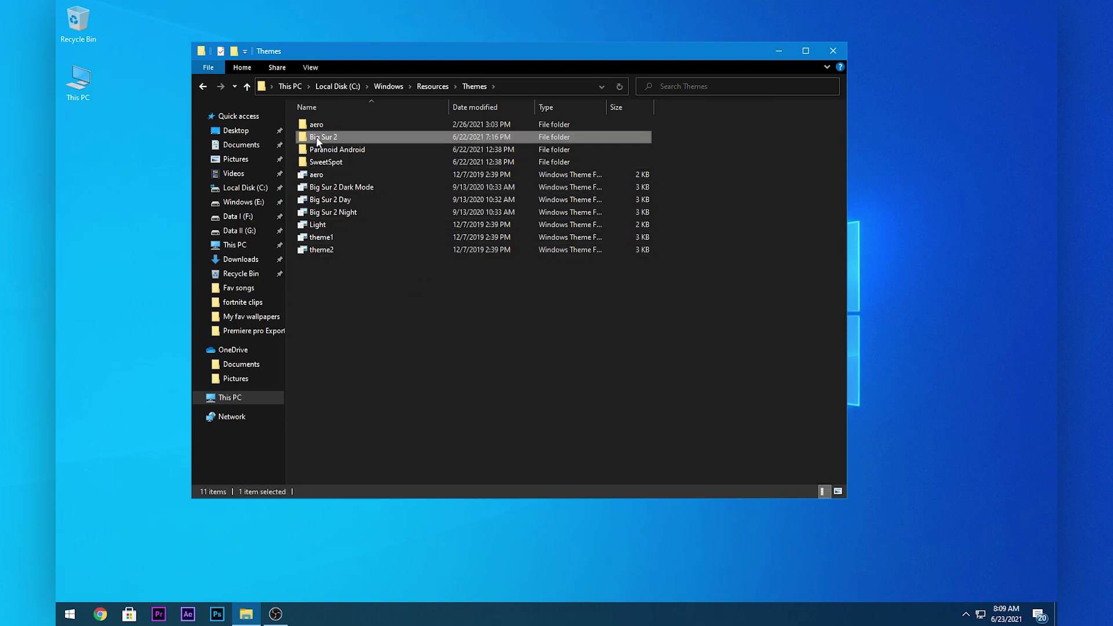
pyautogui.click(335, 187)
pyautogui.keyDown('shift'); pyautogui.click(336, 209); pyautogui.keyUp('shift')
pyautogui.click(492, 335)
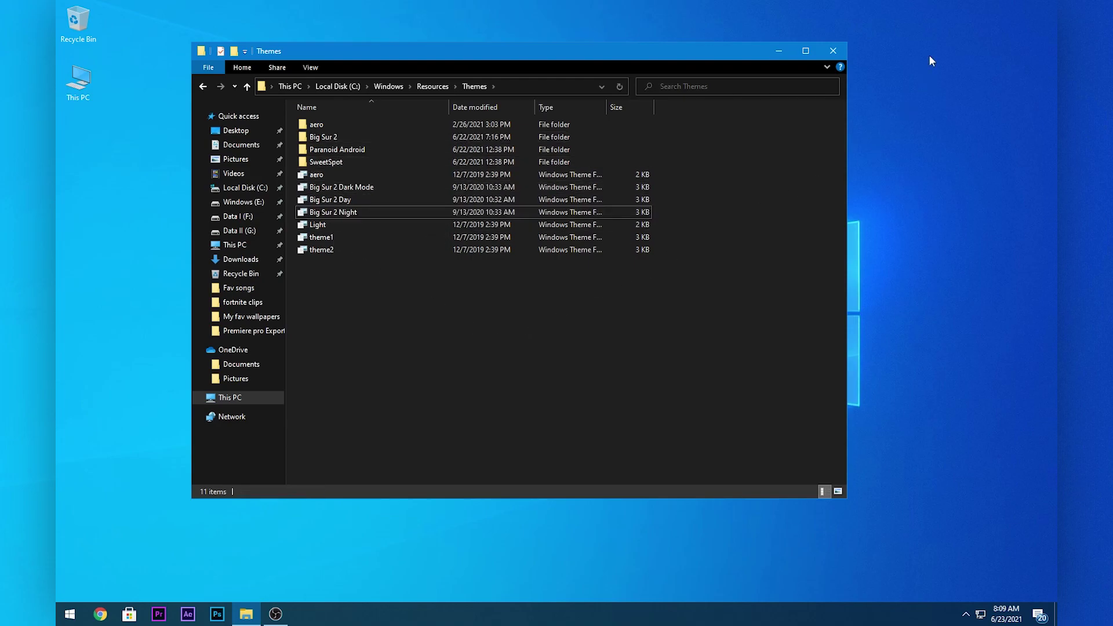
pyautogui.click(833, 51)
pyautogui.click(529, 351)
pyautogui.rightClick(525, 320)
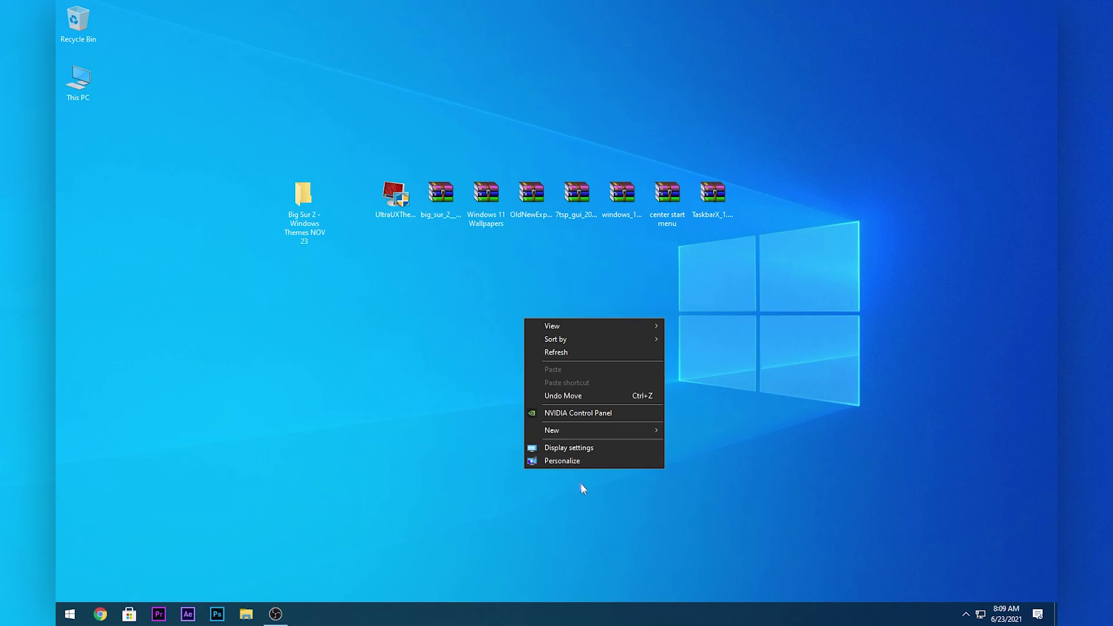
# Step: Apply the Big Sur 2 Night theme under Personalization > Themes and close Settings
pyautogui.click(555, 460)
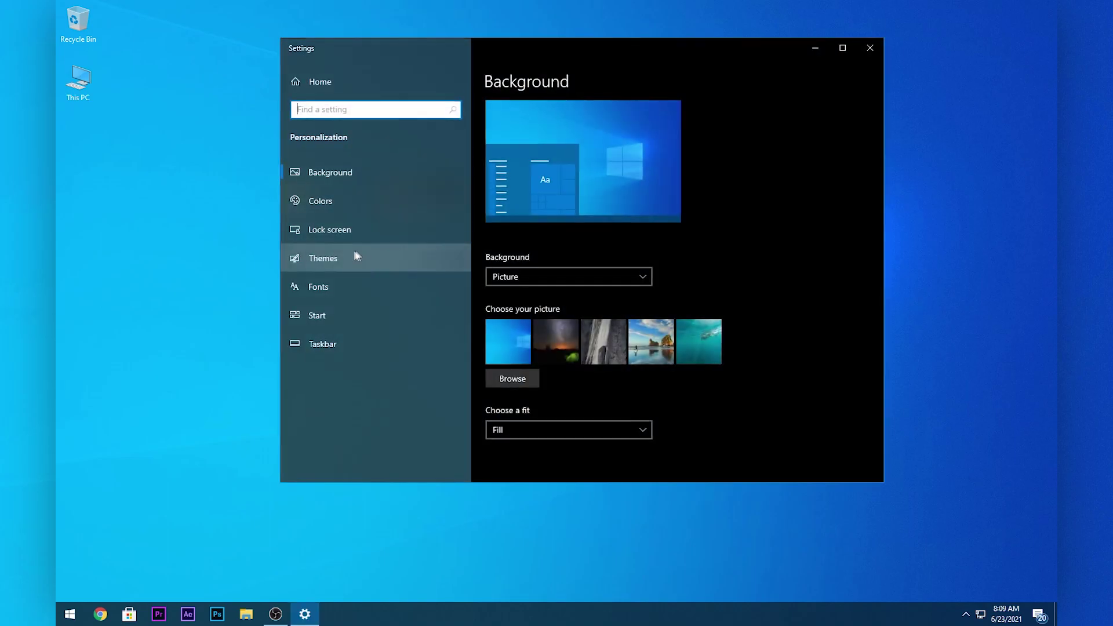
pyautogui.click(342, 256)
pyautogui.scroll(-5, 729, 350)
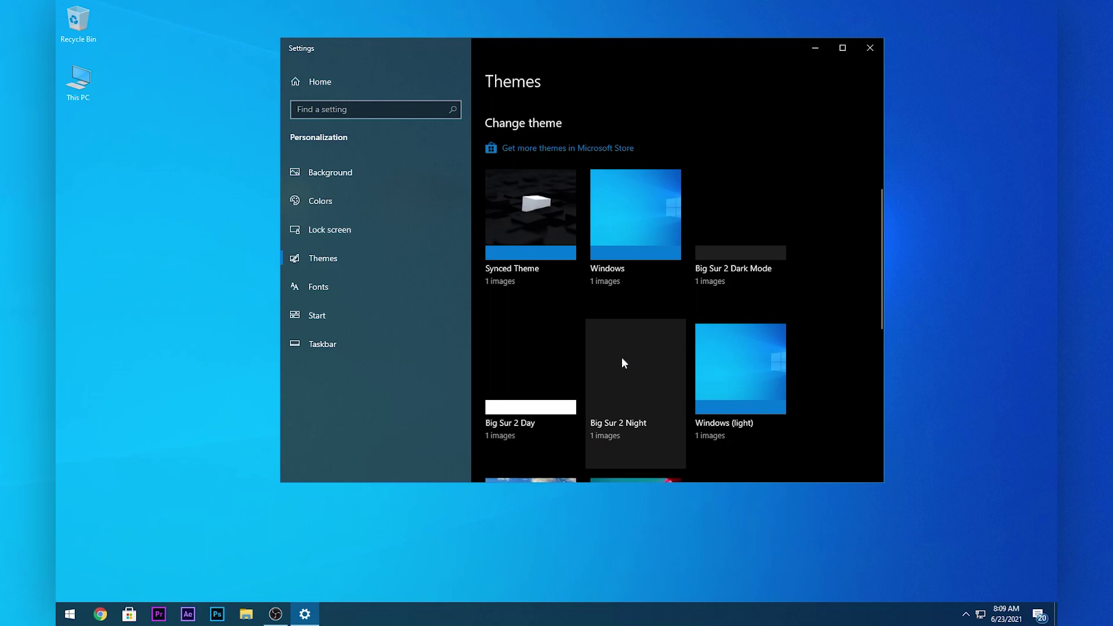
pyautogui.scroll(-2, 621, 357)
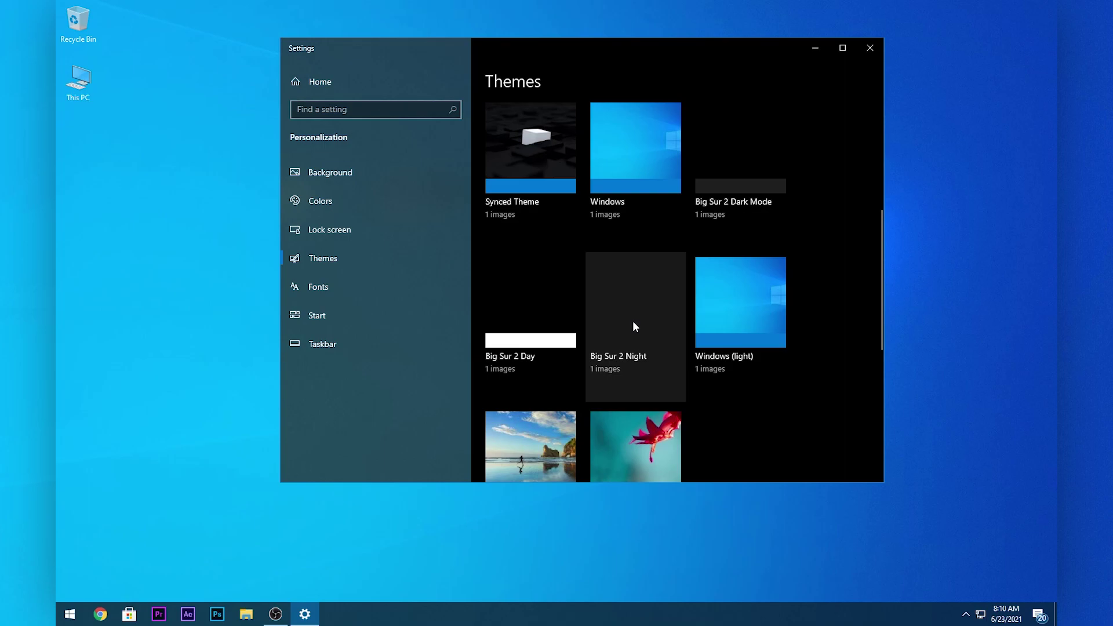
pyautogui.click(633, 322)
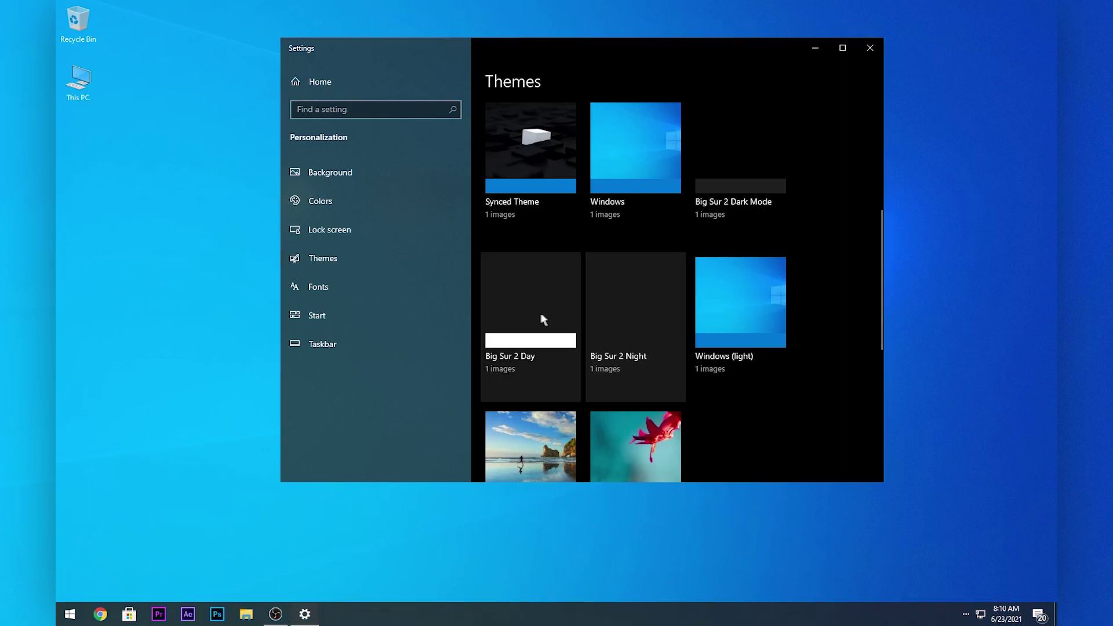
pyautogui.click(870, 49)
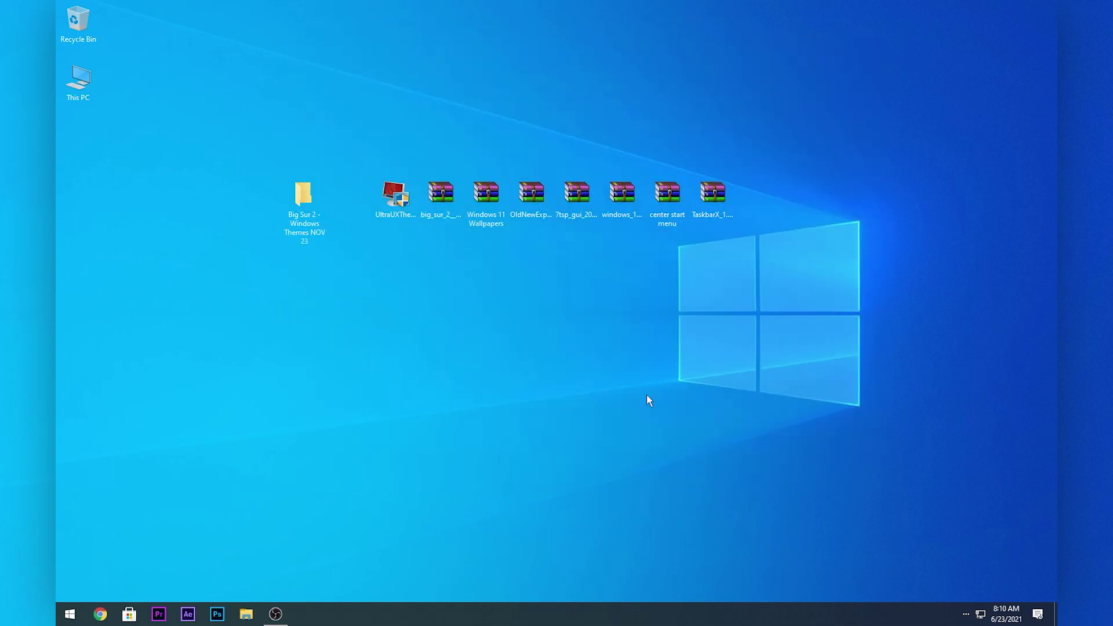
# Step: Open This PC to view the dark Big Sur 2 Explorer, minimizing and restoring it twice
pyautogui.doubleClick(78, 81)
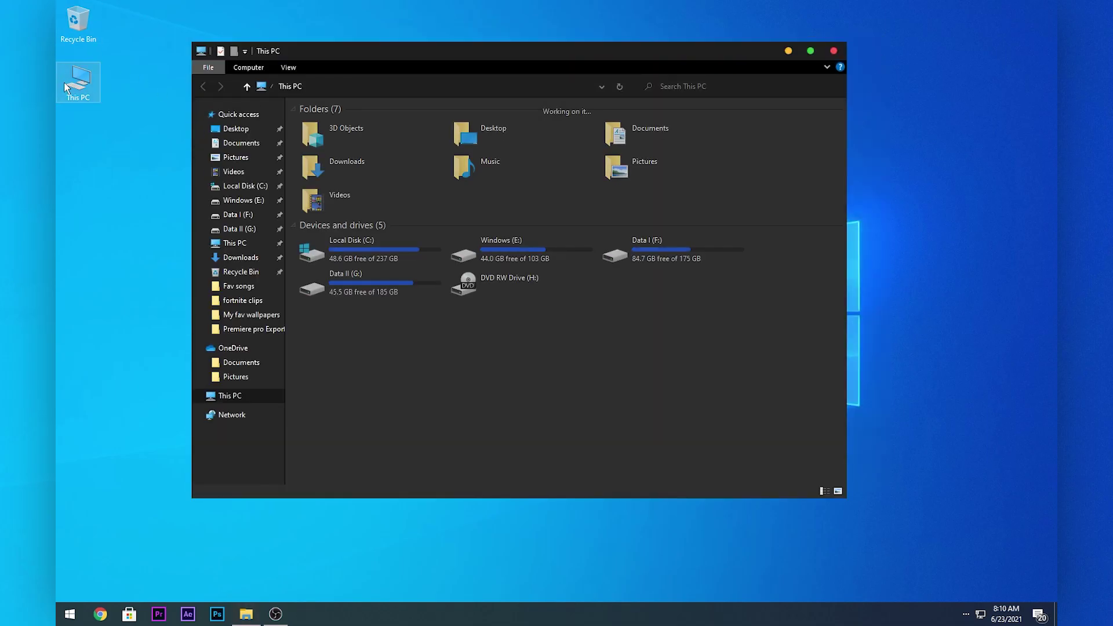
pyautogui.moveTo(475, 52); pyautogui.dragTo(503, 60)
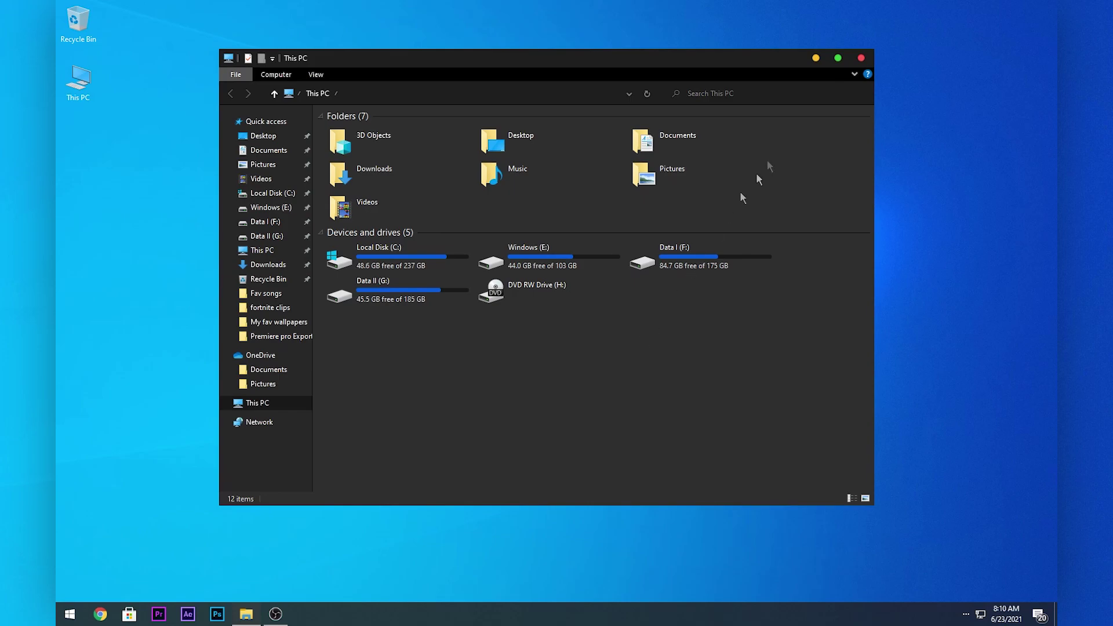
pyautogui.click(817, 61)
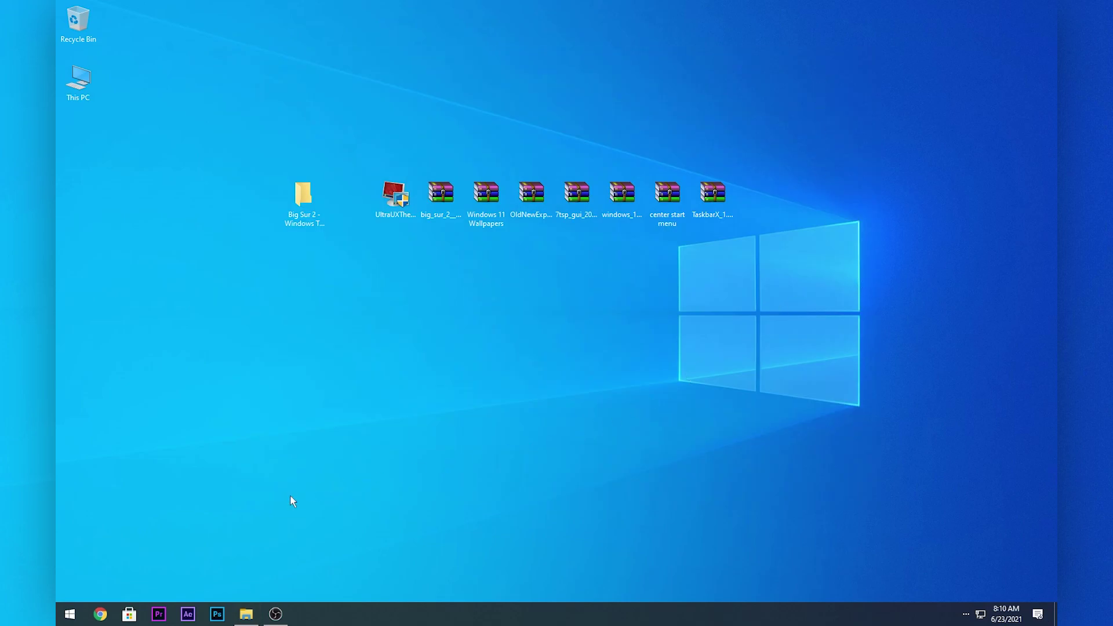
pyautogui.click(246, 614)
pyautogui.click(817, 58)
pyautogui.click(246, 613)
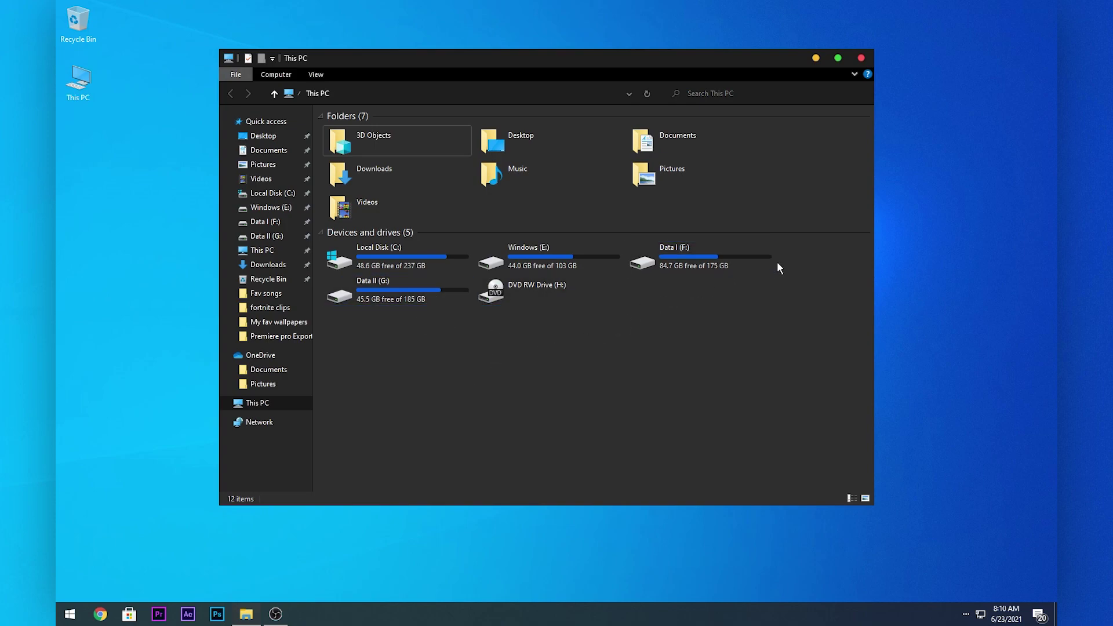
# Step: Close the This PC window and open the This PC desktop icon's context menu
pyautogui.moveTo(597, 58); pyautogui.dragTo(611, 75)
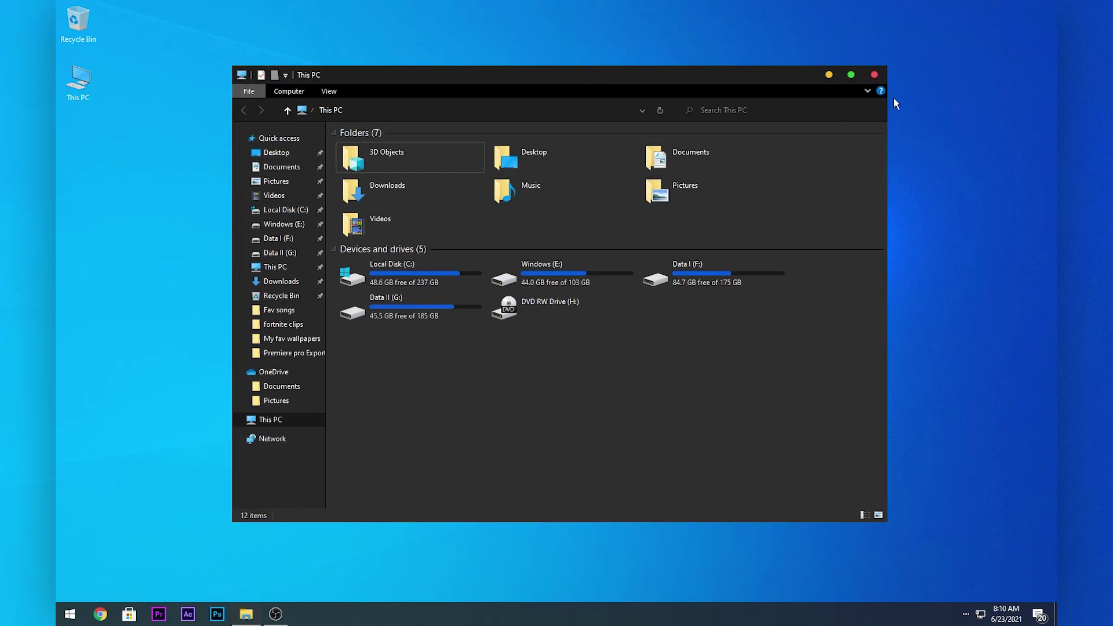
pyautogui.click(828, 75)
pyautogui.click(78, 81)
pyautogui.rightClick(79, 88)
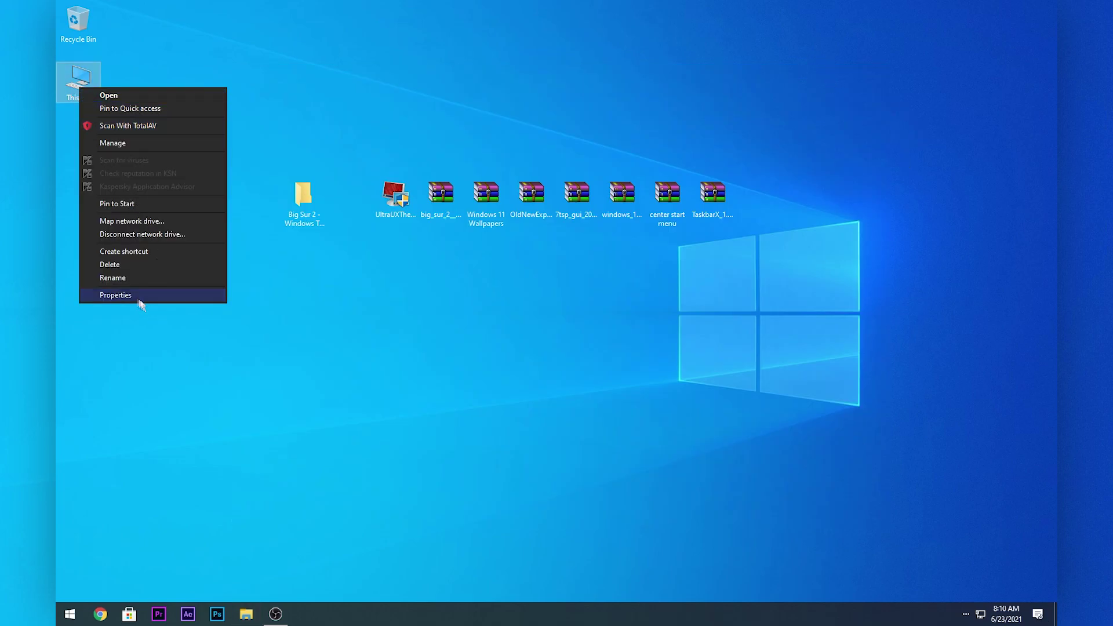
# Step: Turn on 'Show shadows under windows' in Performance Options and apply it
pyautogui.click(189, 315)
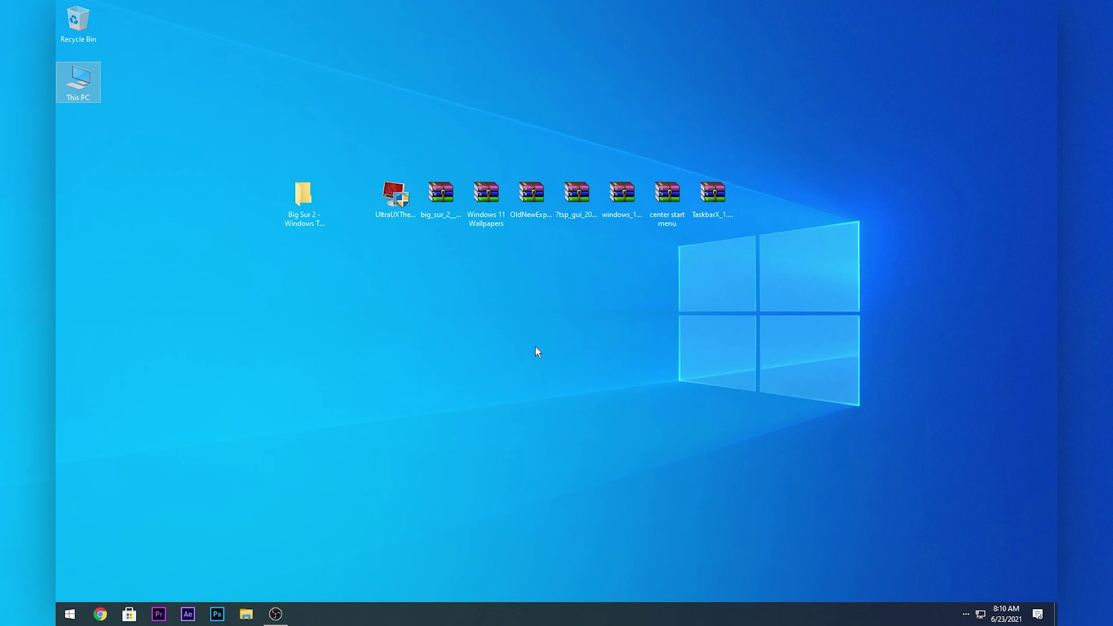
pyautogui.hotkey('alt', 'Return')
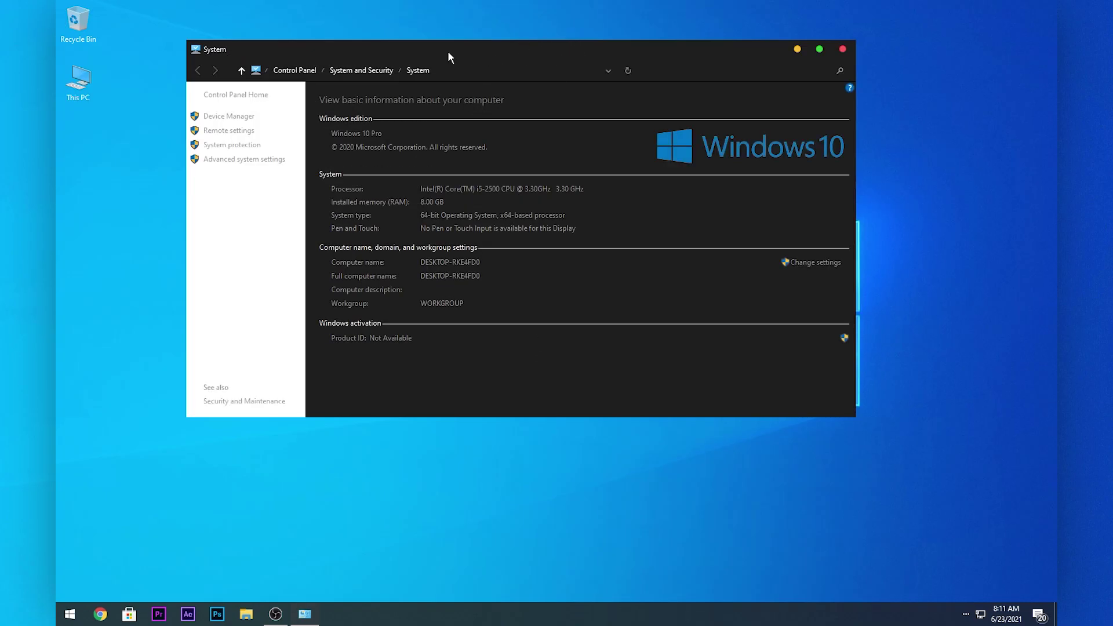
pyautogui.moveTo(450, 53); pyautogui.dragTo(479, 60)
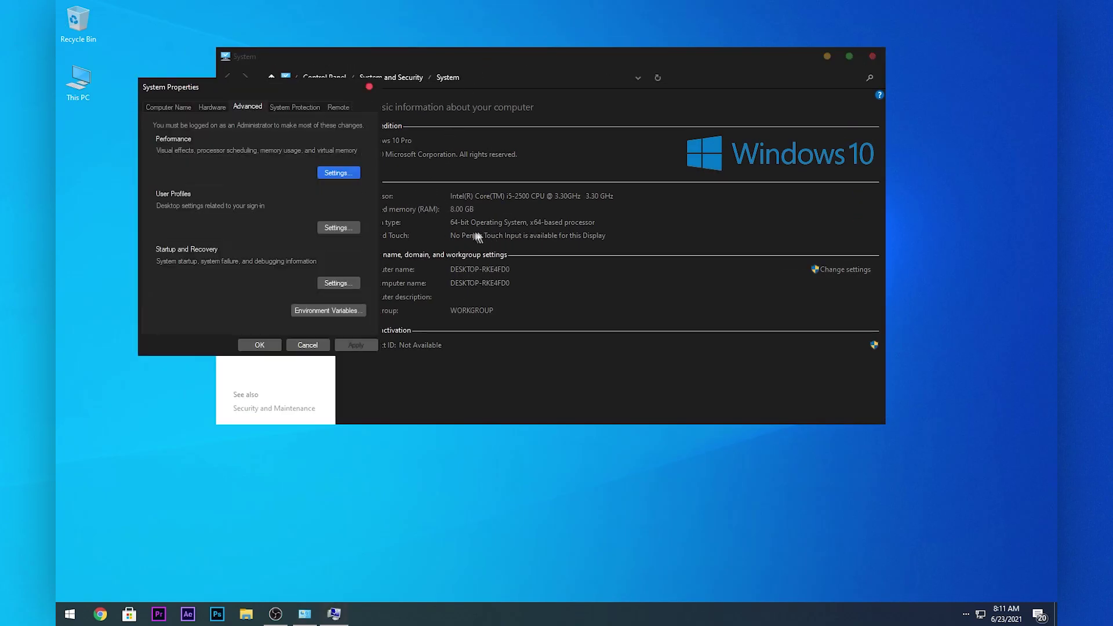
pyautogui.click(334, 177)
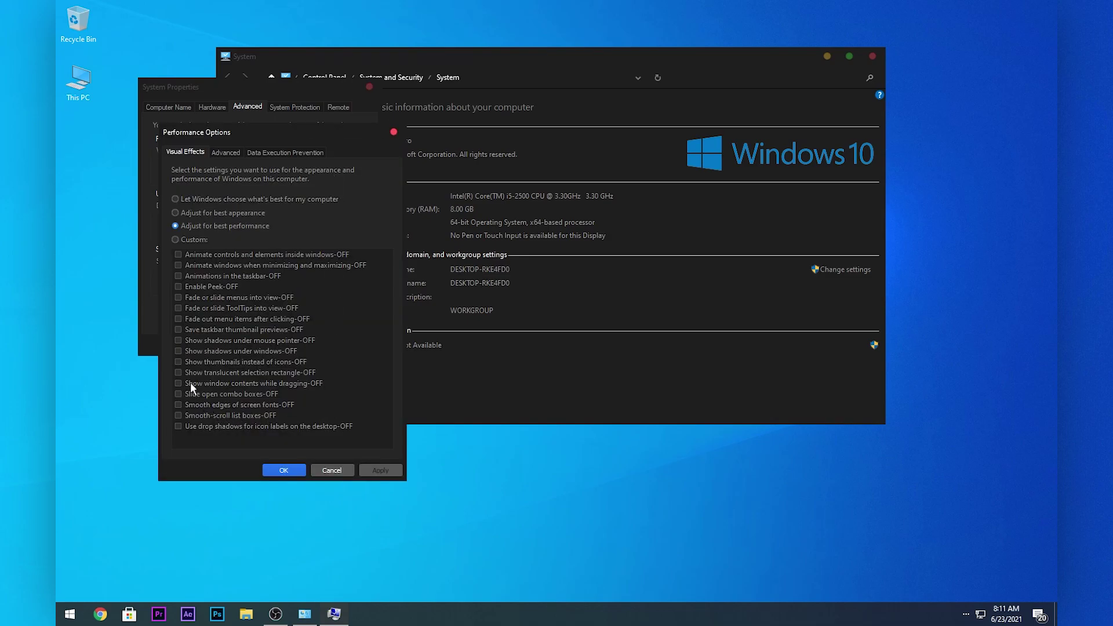
pyautogui.click(197, 350)
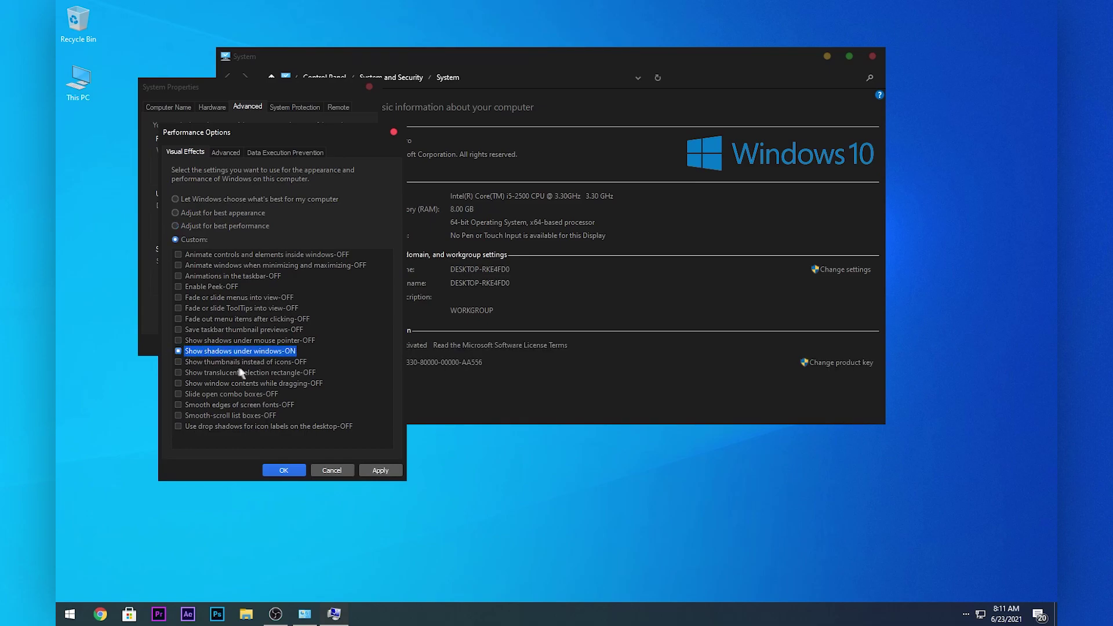
pyautogui.click(380, 471)
pyautogui.click(287, 470)
# Step: Close the System Properties dialog and the System window
pyautogui.click(368, 87)
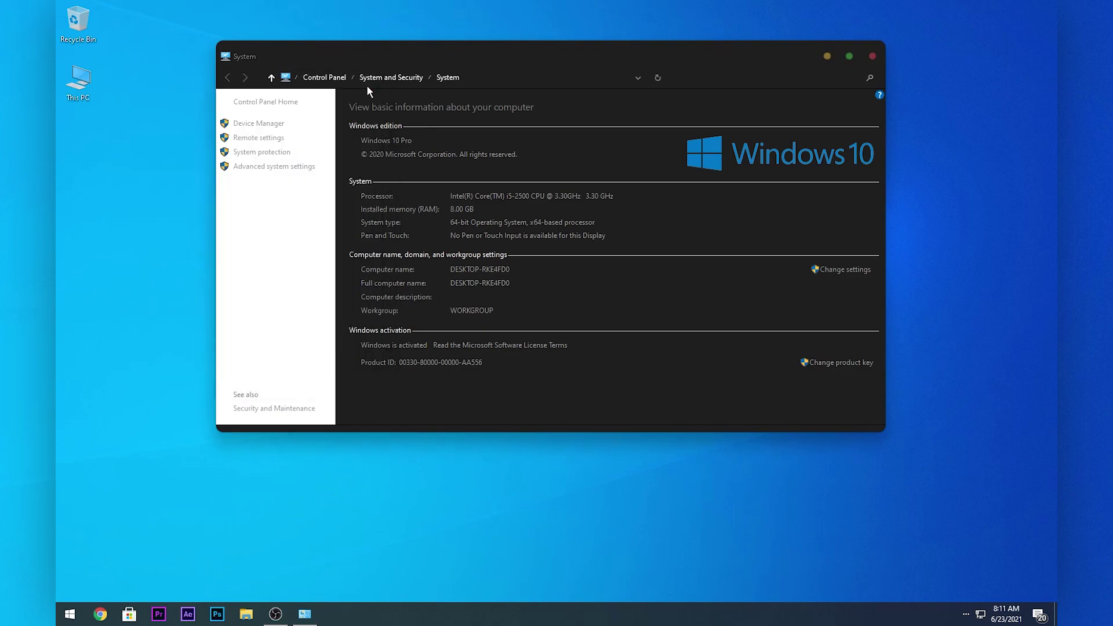
pyautogui.moveTo(707, 66); pyautogui.dragTo(707, 61)
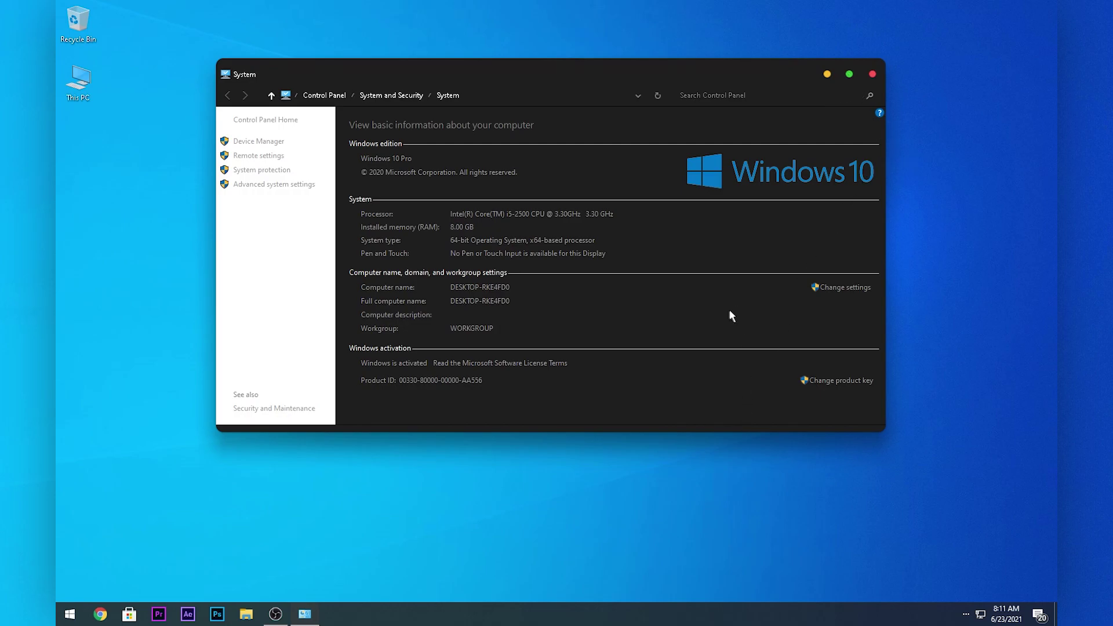
pyautogui.click(873, 74)
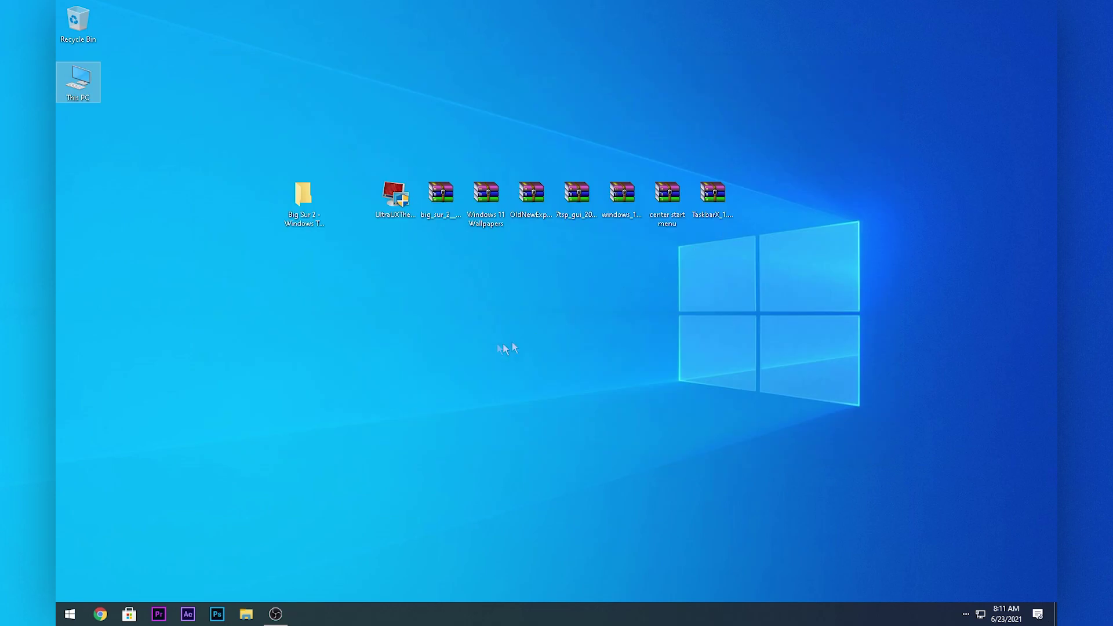
# Step: Extract the Wallpaper folder from Windows 11 Wallpapers.zip to the desktop and open it
pyautogui.doubleClick(481, 206)
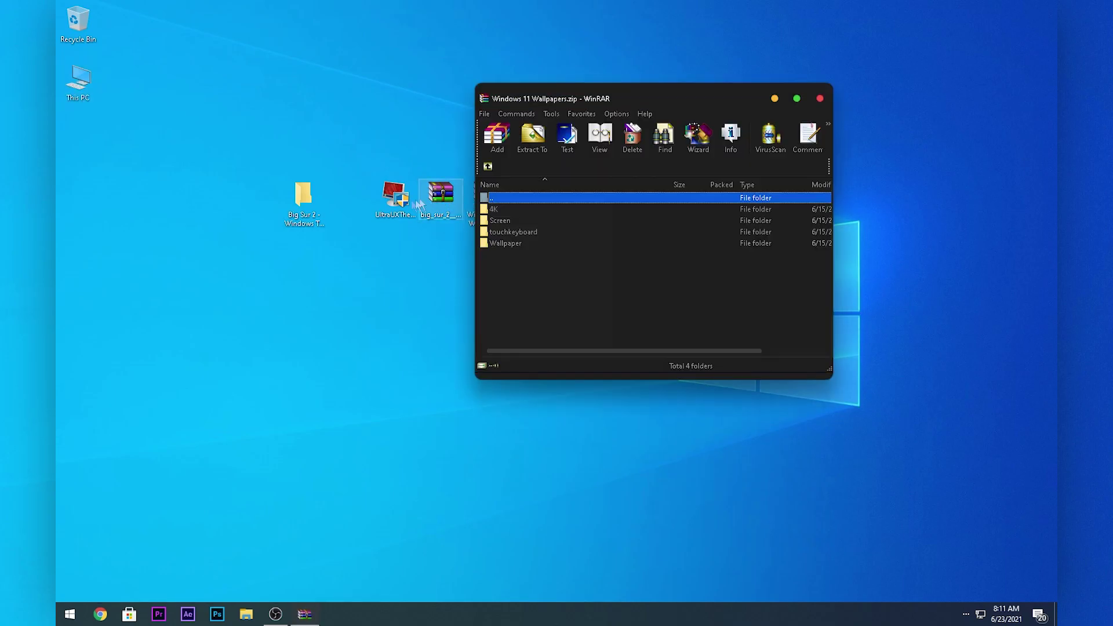
pyautogui.click(513, 245)
pyautogui.moveTo(506, 248); pyautogui.dragTo(274, 322)
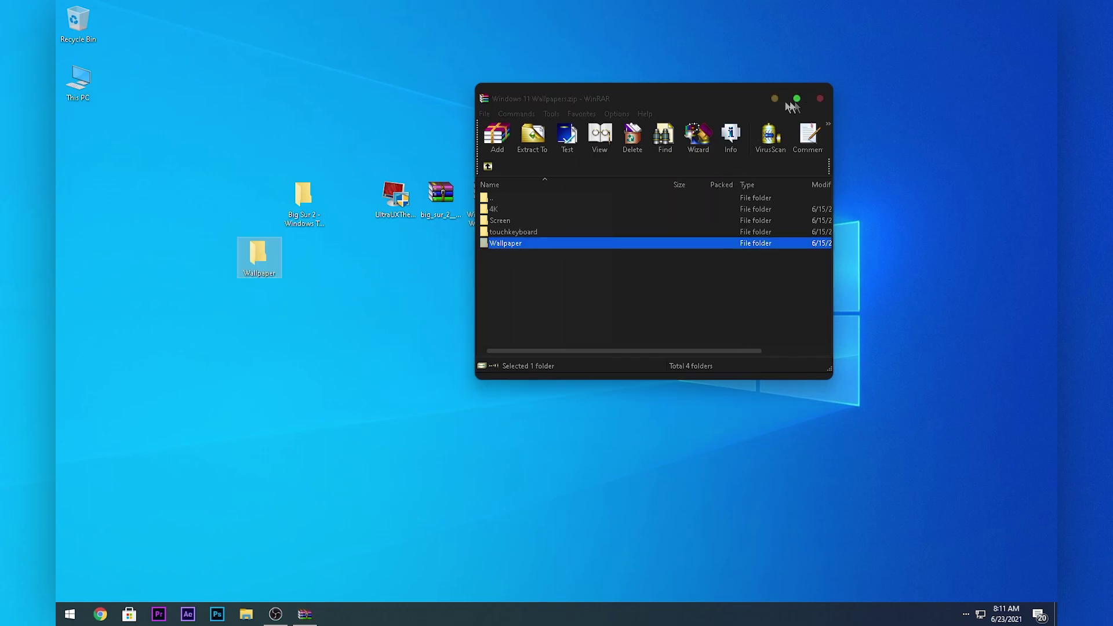
pyautogui.click(820, 99)
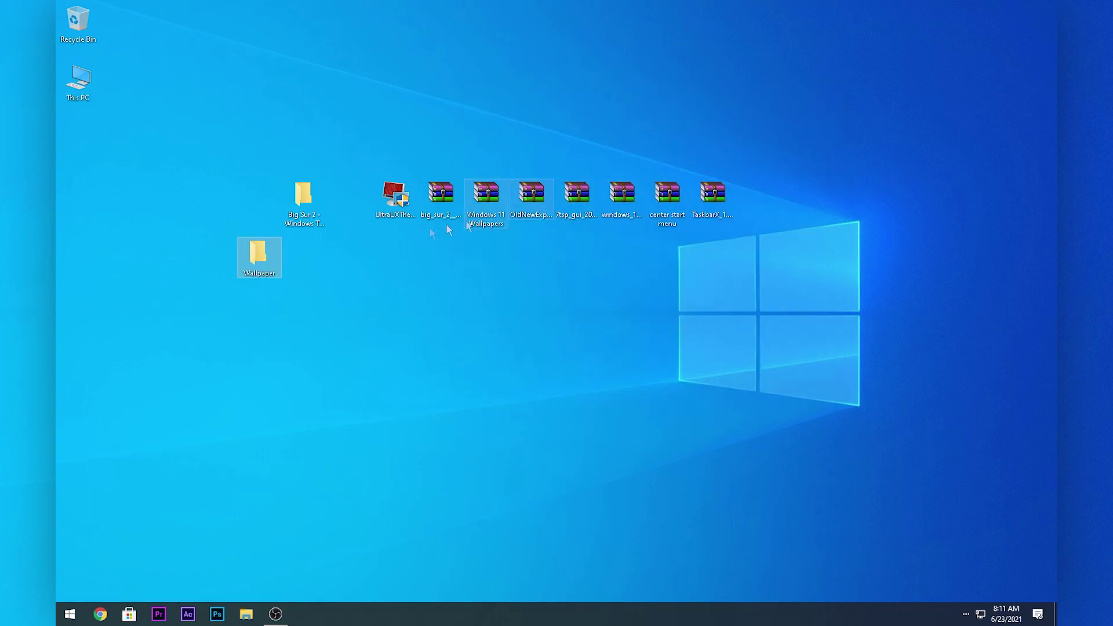
pyautogui.doubleClick(260, 261)
# Step: Set img19 from the Windows wallpaper subfolder as the desktop background
pyautogui.doubleClick(393, 194)
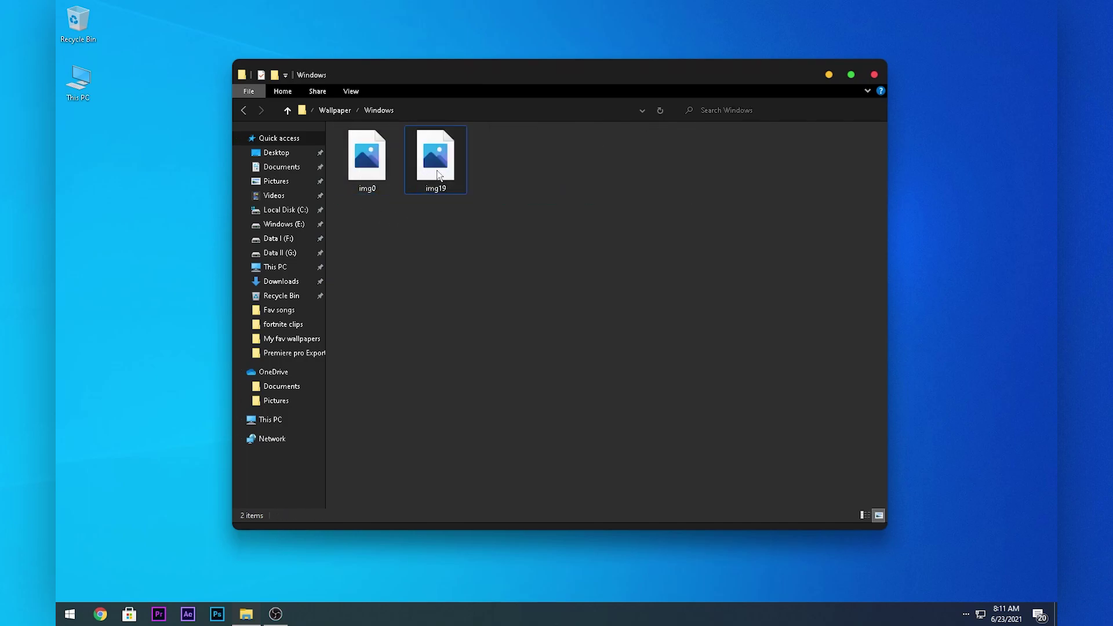
pyautogui.click(438, 174)
pyautogui.rightClick(438, 174)
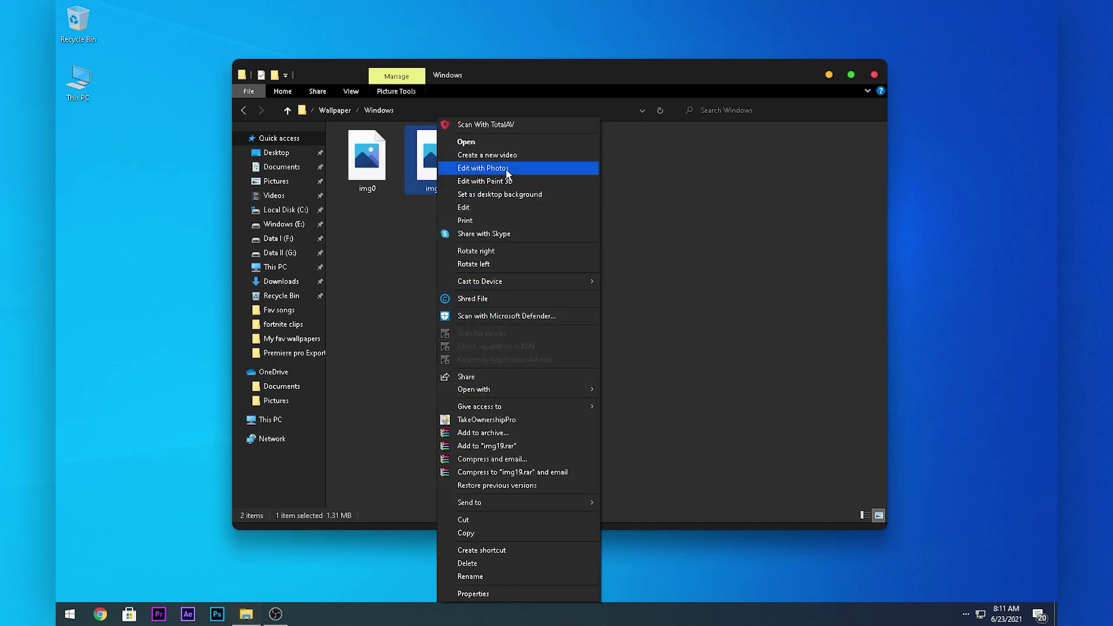
pyautogui.click(514, 196)
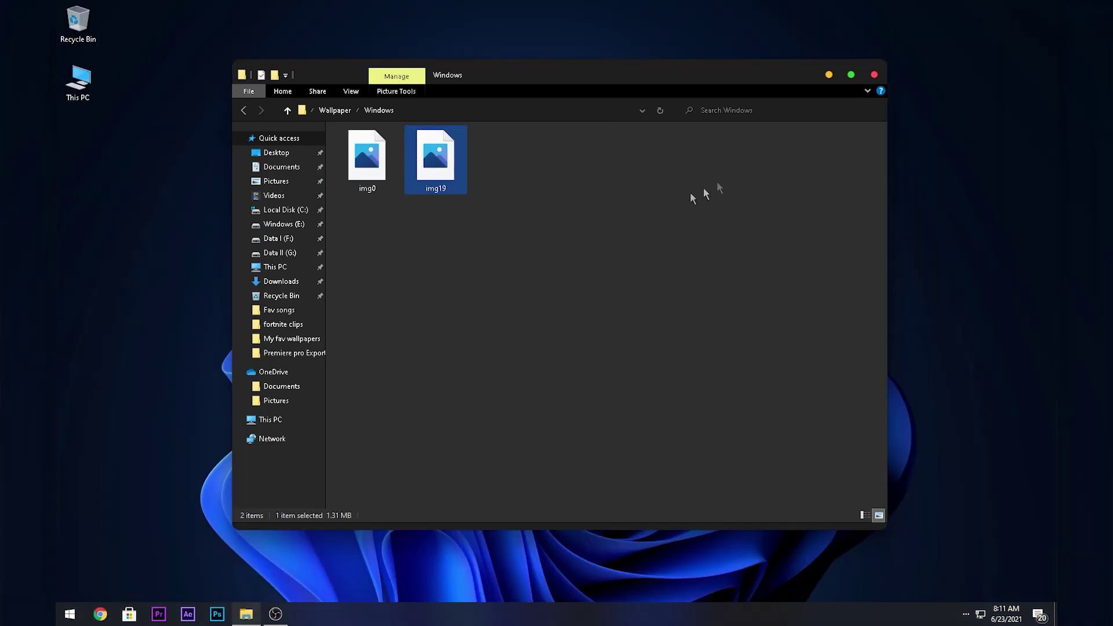
pyautogui.click(830, 75)
# Step: Replace it with img0, the light Windows 11 bloom, as desktop background
pyautogui.click(380, 179)
pyautogui.rightClick(380, 179)
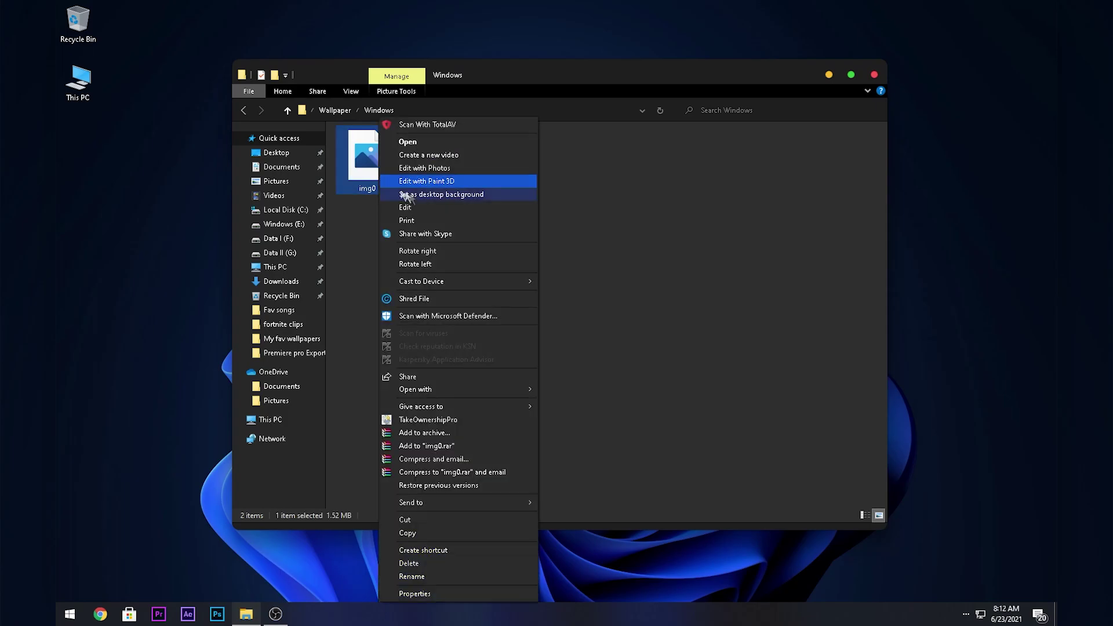
pyautogui.click(529, 196)
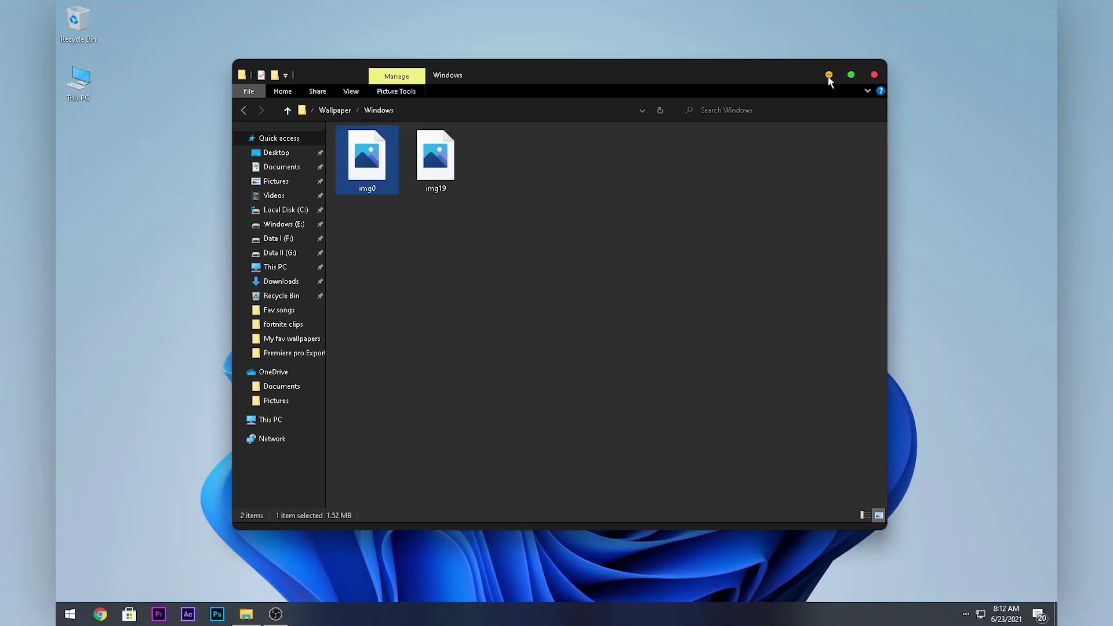
pyautogui.click(829, 75)
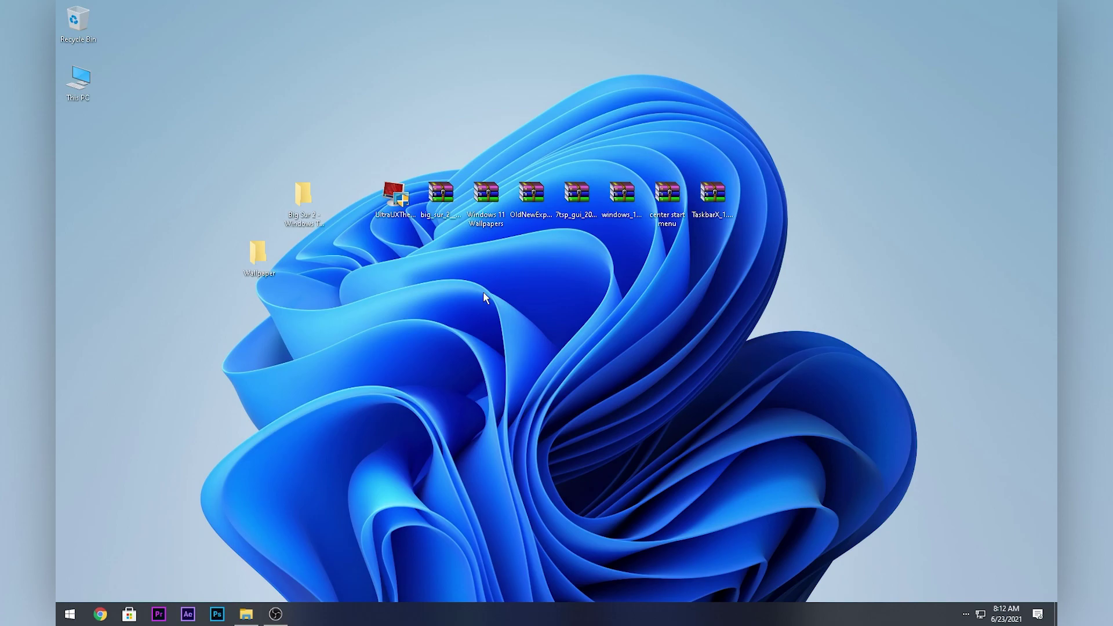
# Step: Extract the OldNewExplorer folder to the desktop and launch OldNewExplorerCfg
pyautogui.doubleClick(529, 197)
pyautogui.click(529, 210)
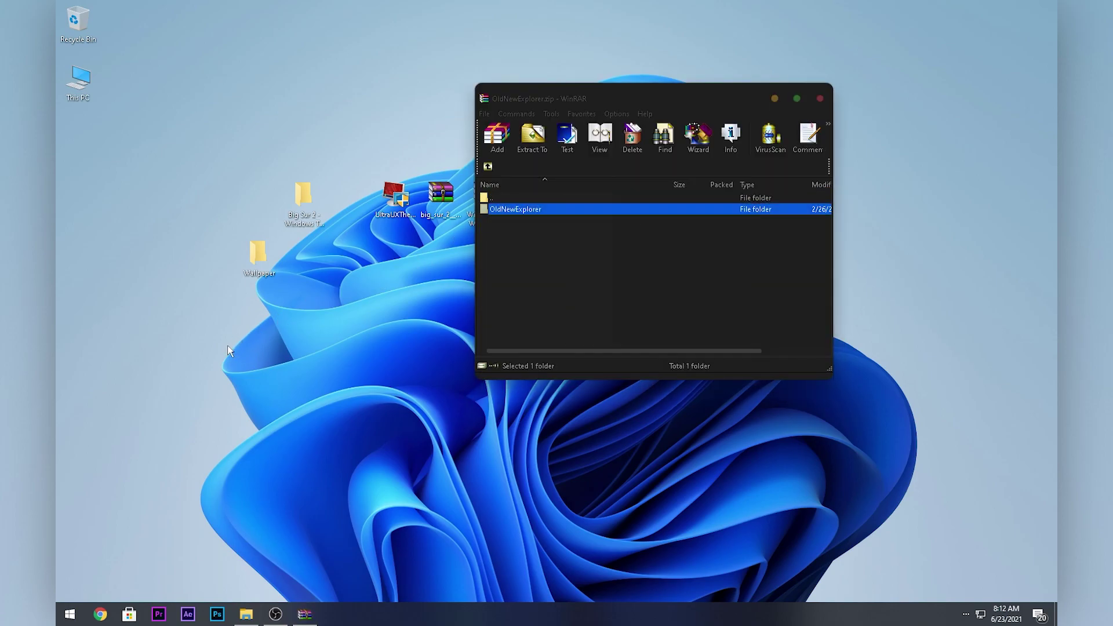
pyautogui.click(819, 98)
pyautogui.doubleClick(212, 316)
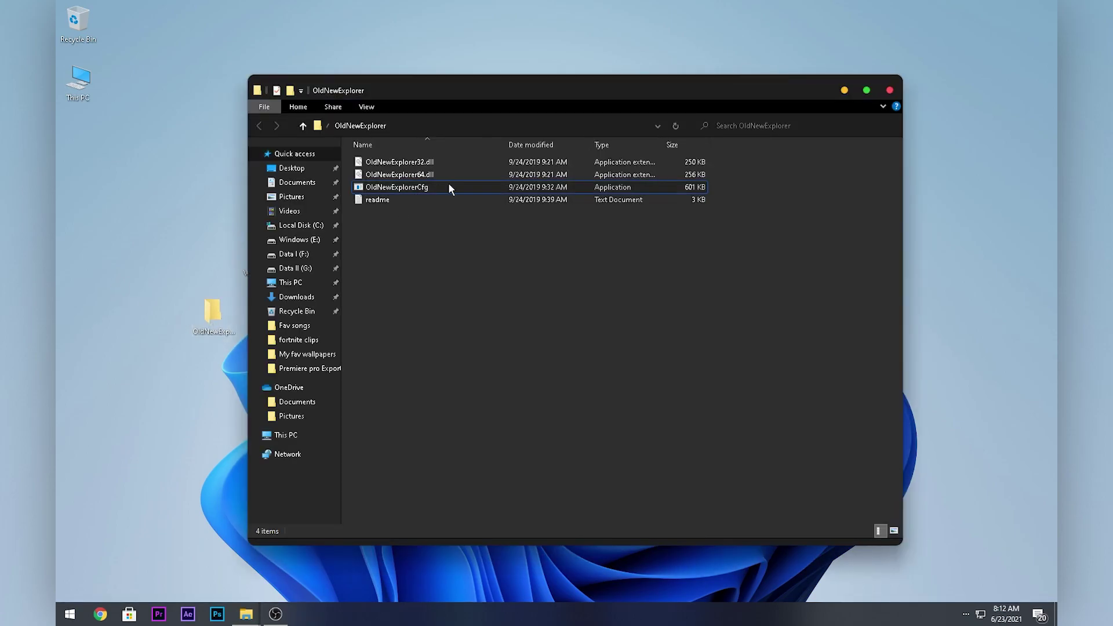
pyautogui.doubleClick(449, 186)
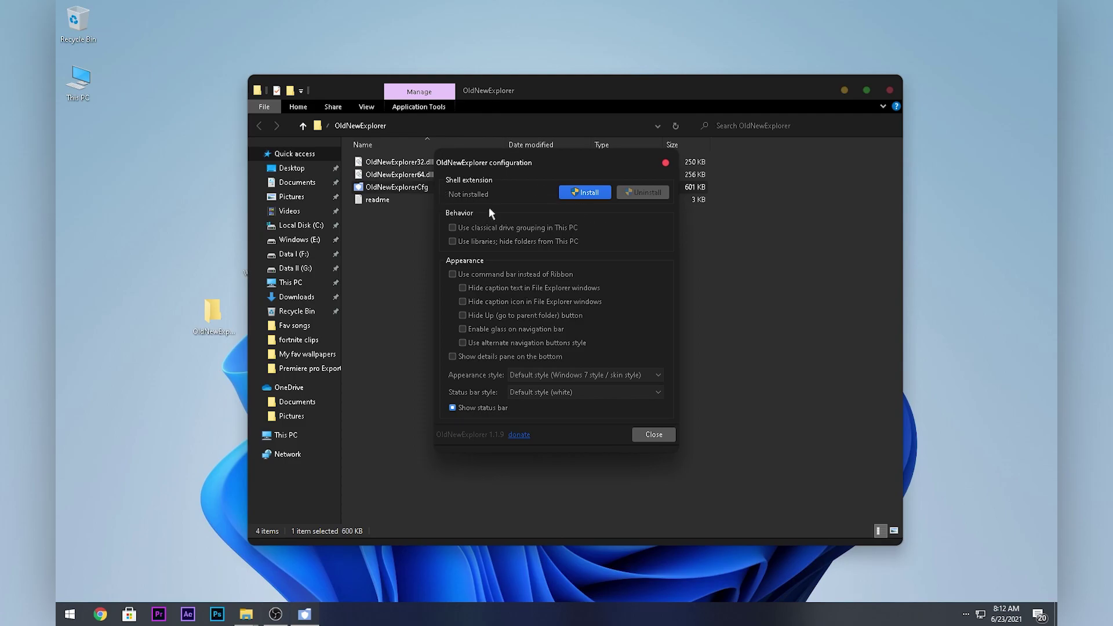
# Step: Use the command bar instead of the Ribbon; disable glass, alternate buttons and details pane
pyautogui.click(454, 229)
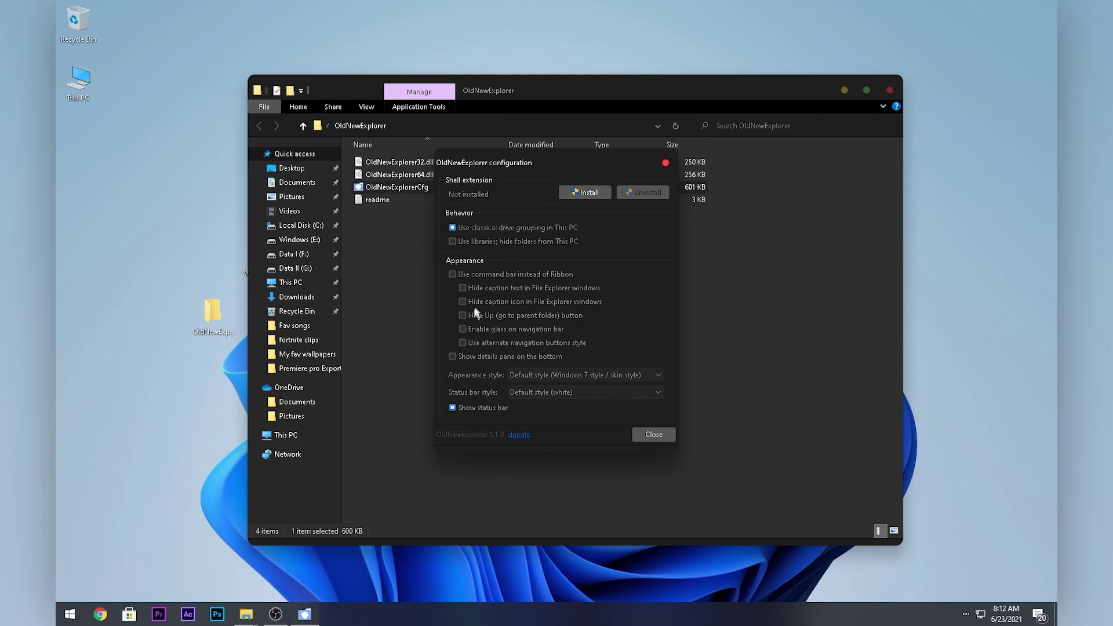
pyautogui.click(453, 274)
pyautogui.click(452, 228)
pyautogui.click(462, 328)
pyautogui.click(463, 343)
pyautogui.click(461, 355)
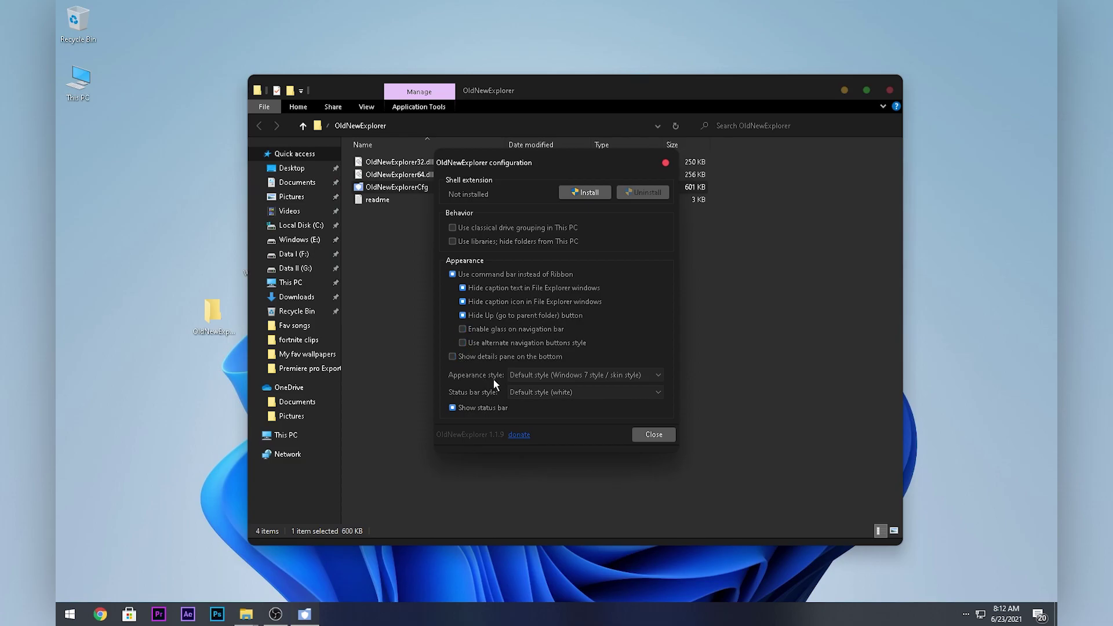
# Step: Install the OldNewExplorer shell extension, then preview This PC with the new look
pyautogui.click(586, 195)
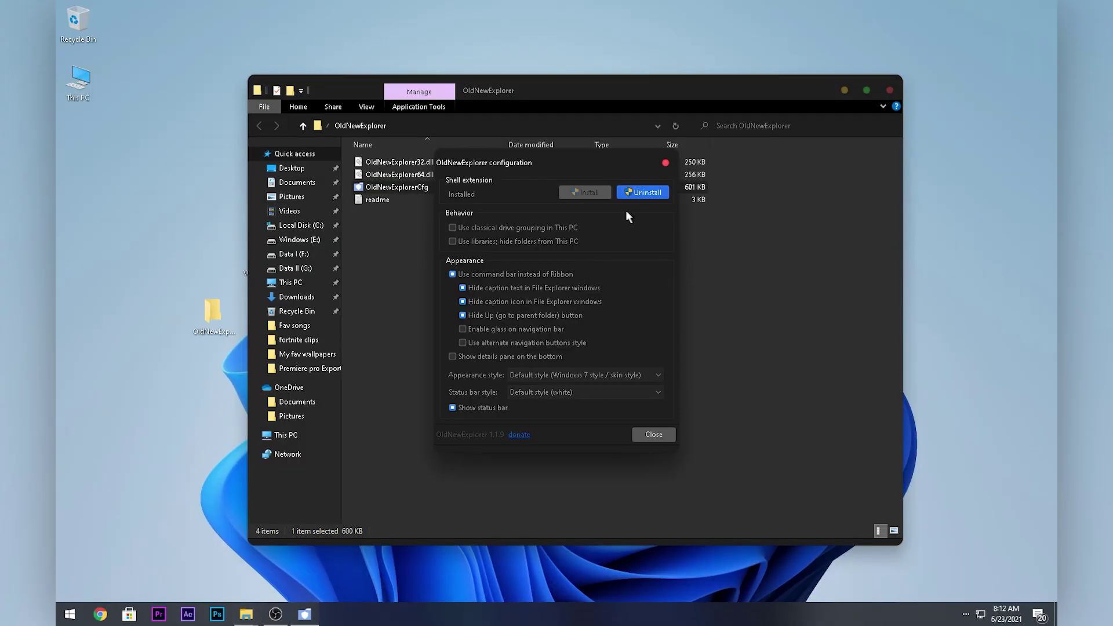
pyautogui.click(654, 436)
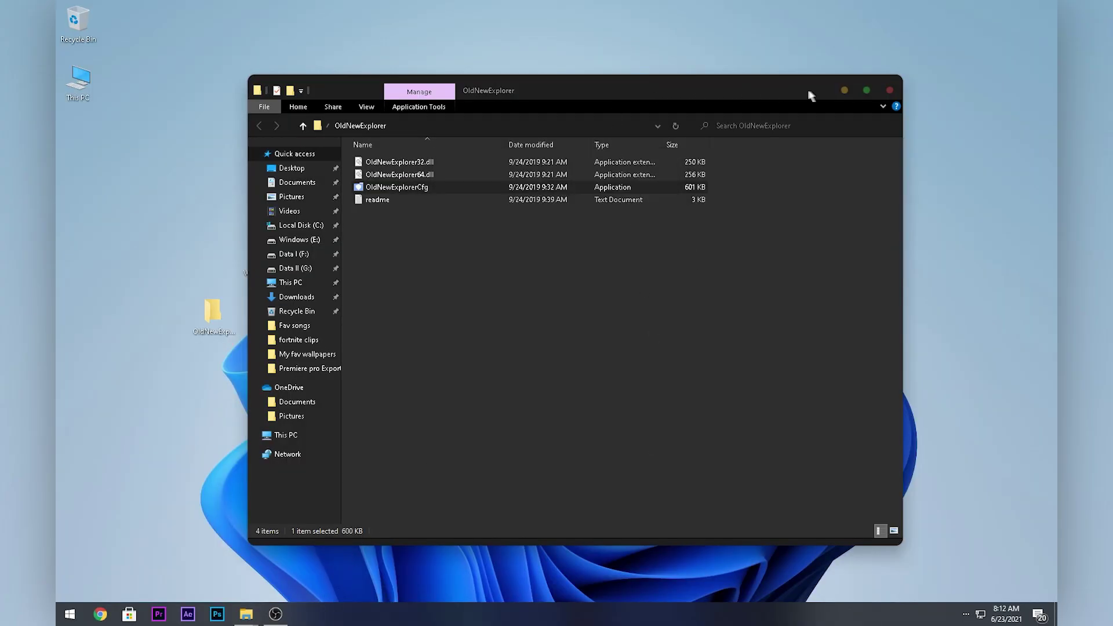
pyautogui.click(290, 282)
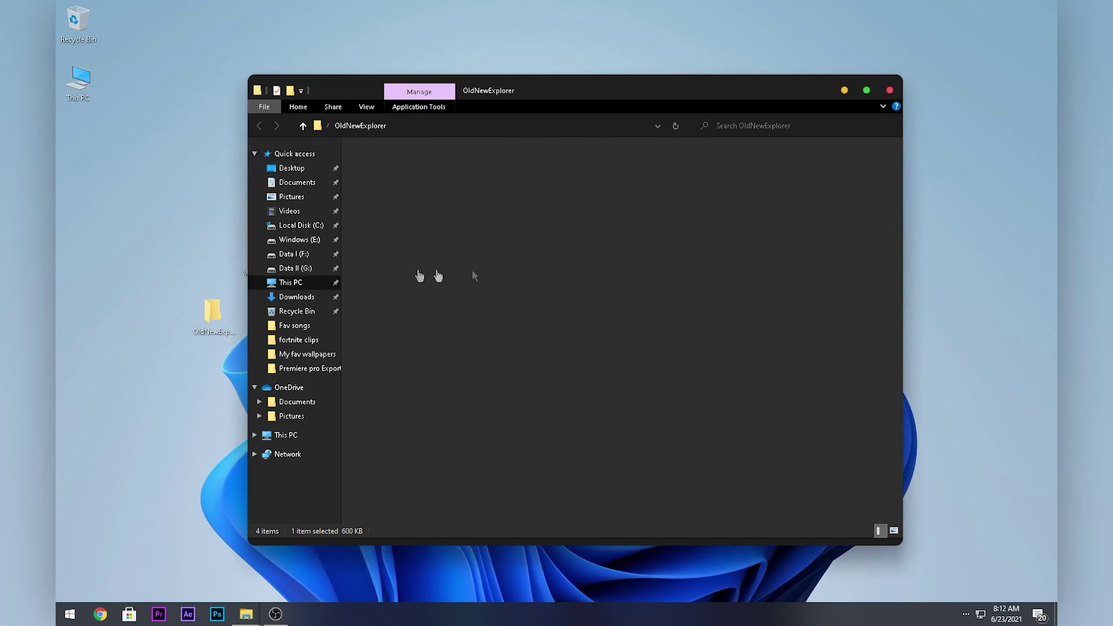
pyautogui.click(844, 91)
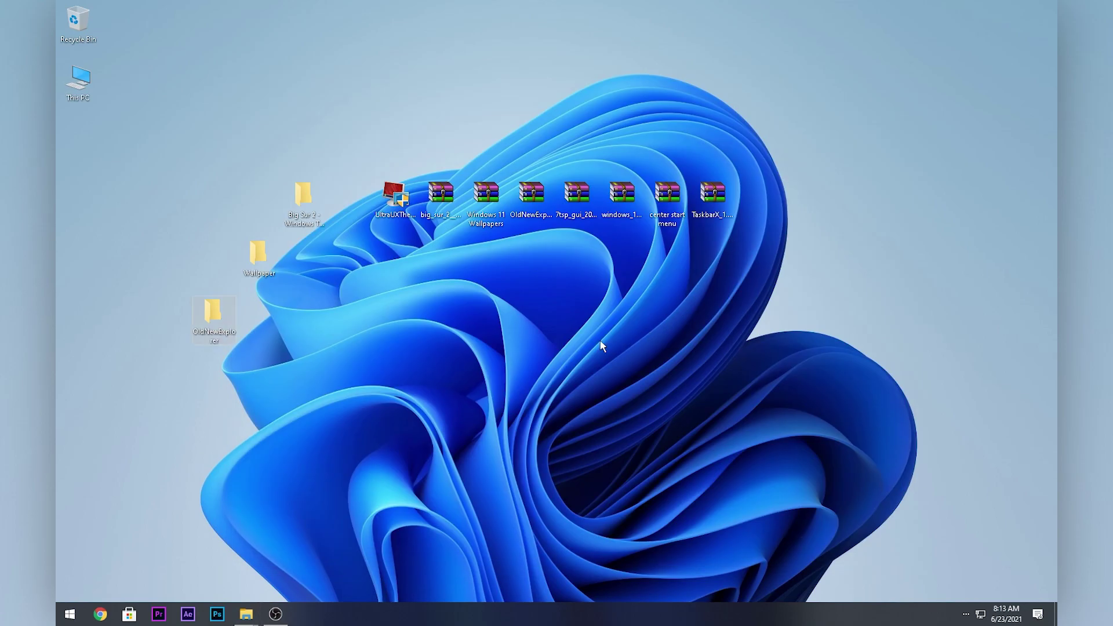
# Step: Extract the 7tsp GUI v0.6(2019) file from the 7tsp_gui zip onto the desktop
pyautogui.doubleClick(584, 198)
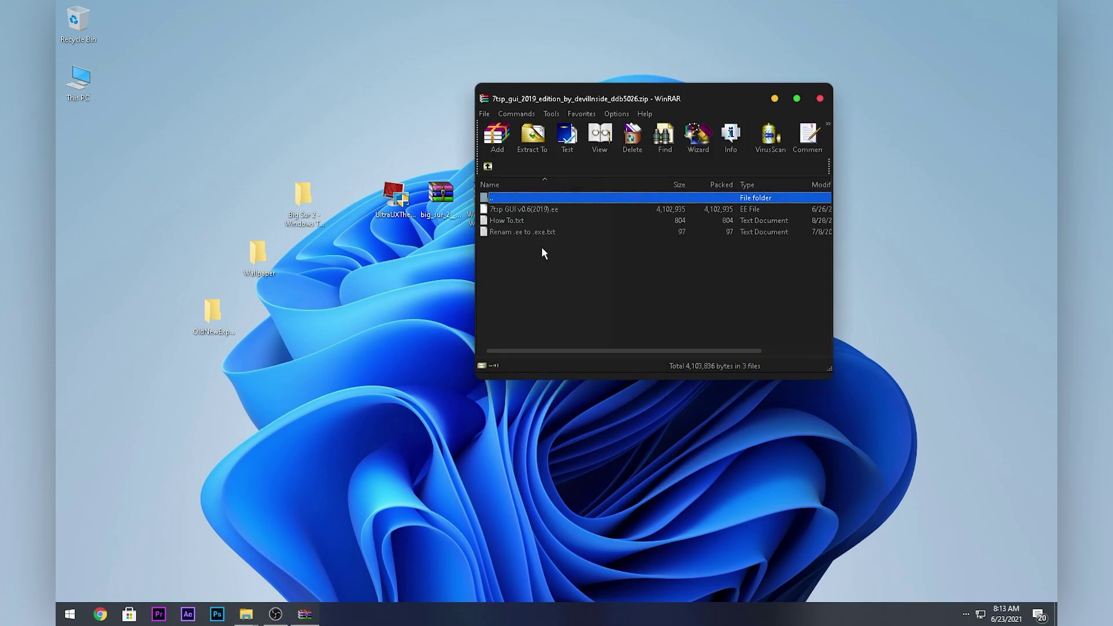
pyautogui.click(518, 211)
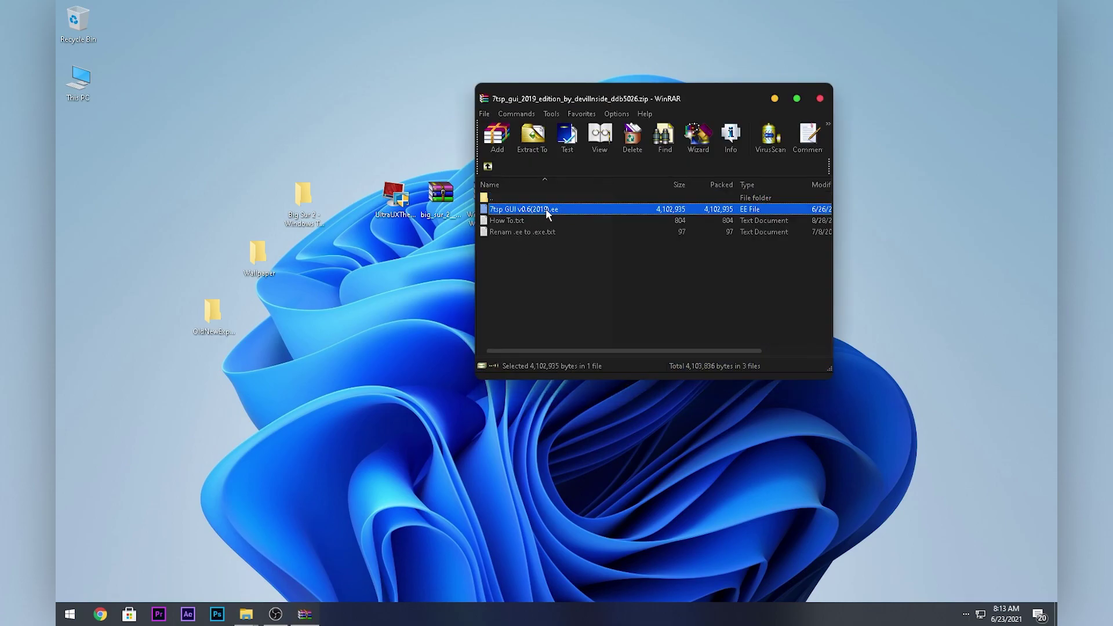
pyautogui.moveTo(538, 210); pyautogui.dragTo(345, 367)
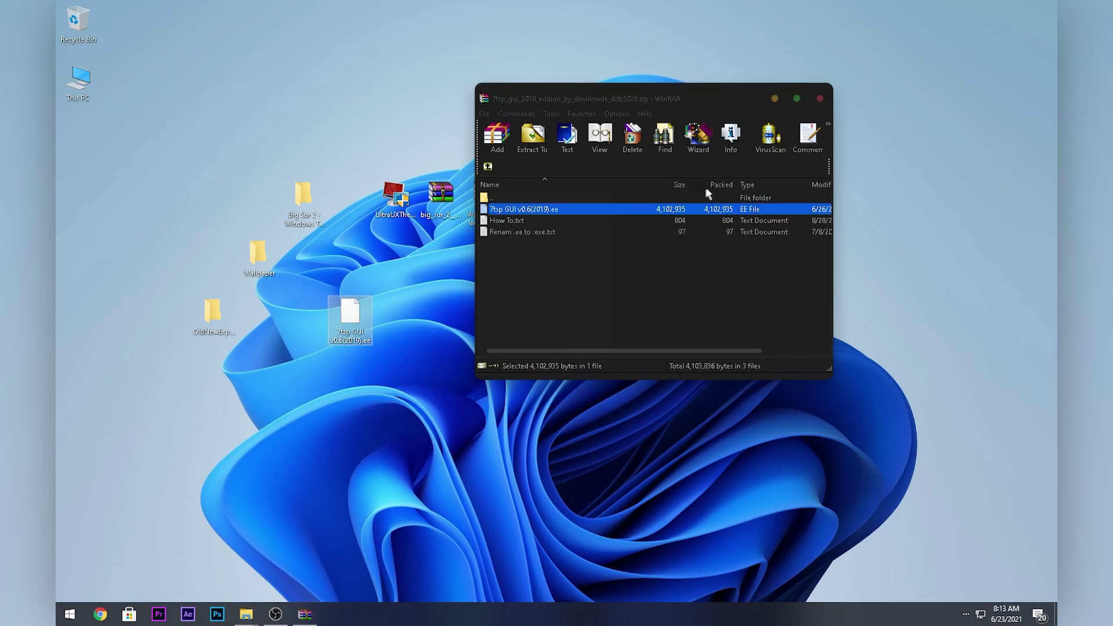
pyautogui.click(819, 102)
# Step: Change the 7tsp GUI file's broken .ee extension to .exe and accept the warning
pyautogui.doubleClick(351, 308)
pyautogui.rightClick(351, 308)
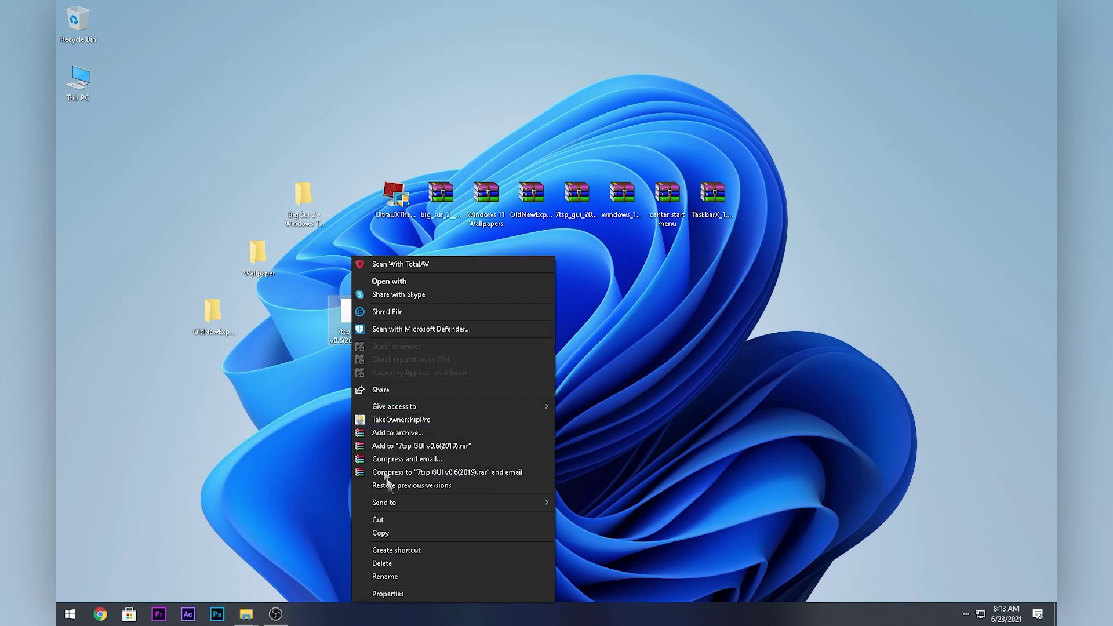
pyautogui.click(393, 576)
pyautogui.click(372, 341)
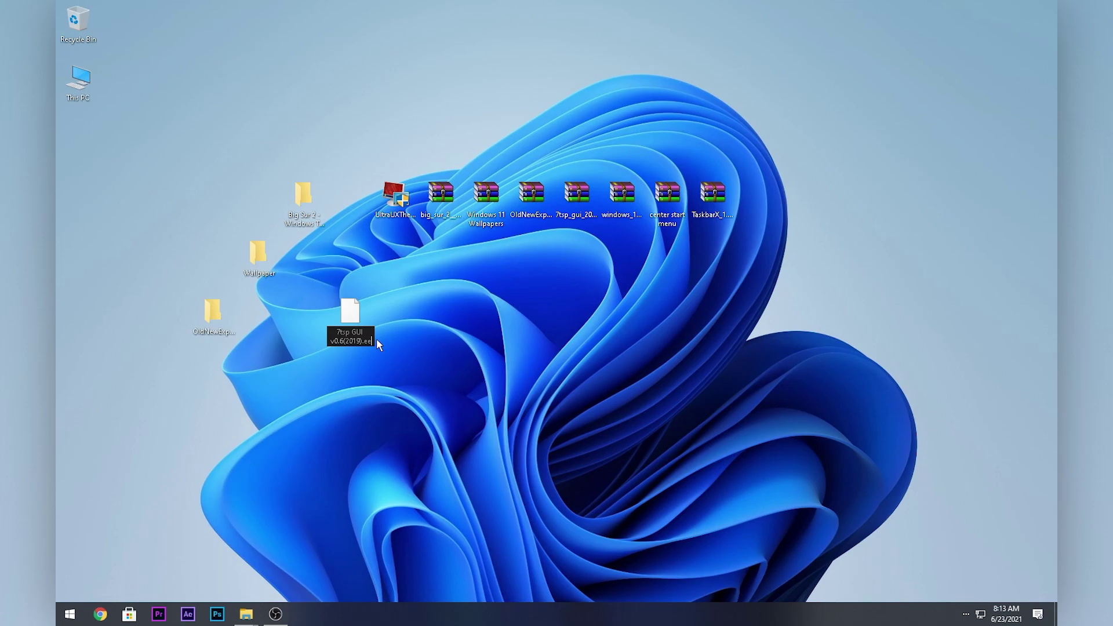
pyautogui.press('BackSpace')
pyautogui.press('BackSpace')
pyautogui.write('exw')
pyautogui.press('Return')
pyautogui.click(612, 315)
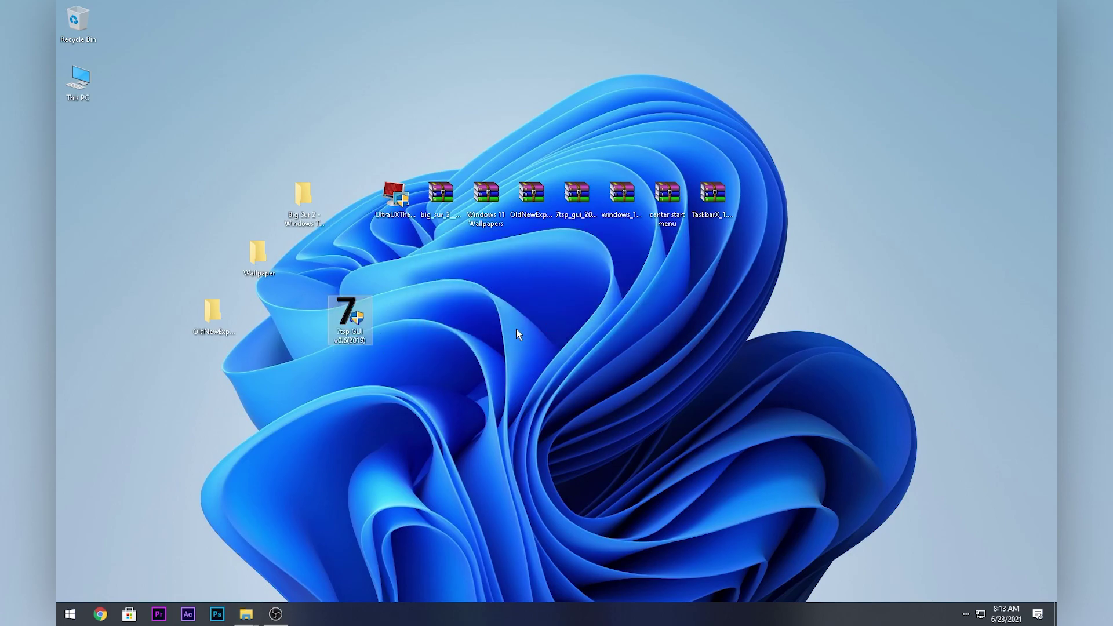
pyautogui.moveTo(328, 302); pyautogui.dragTo(524, 284)
pyautogui.doubleClick(623, 194)
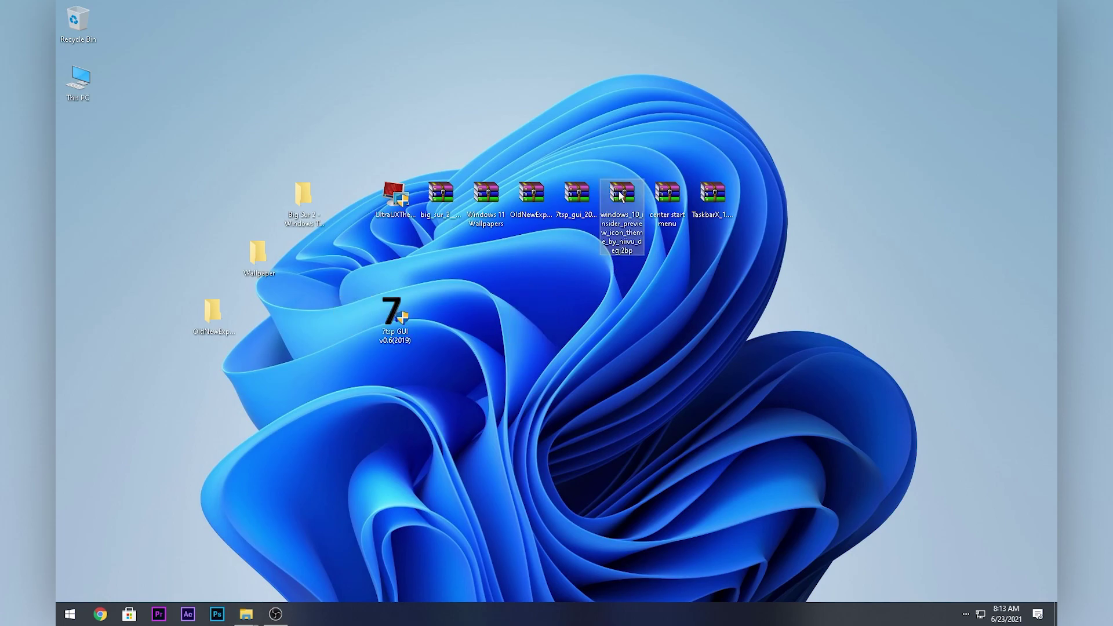
# Step: Extract the Windows 10 Insider Preview Icons UPDATE 6 folder from WinRAR onto the desktop
pyautogui.click(560, 212)
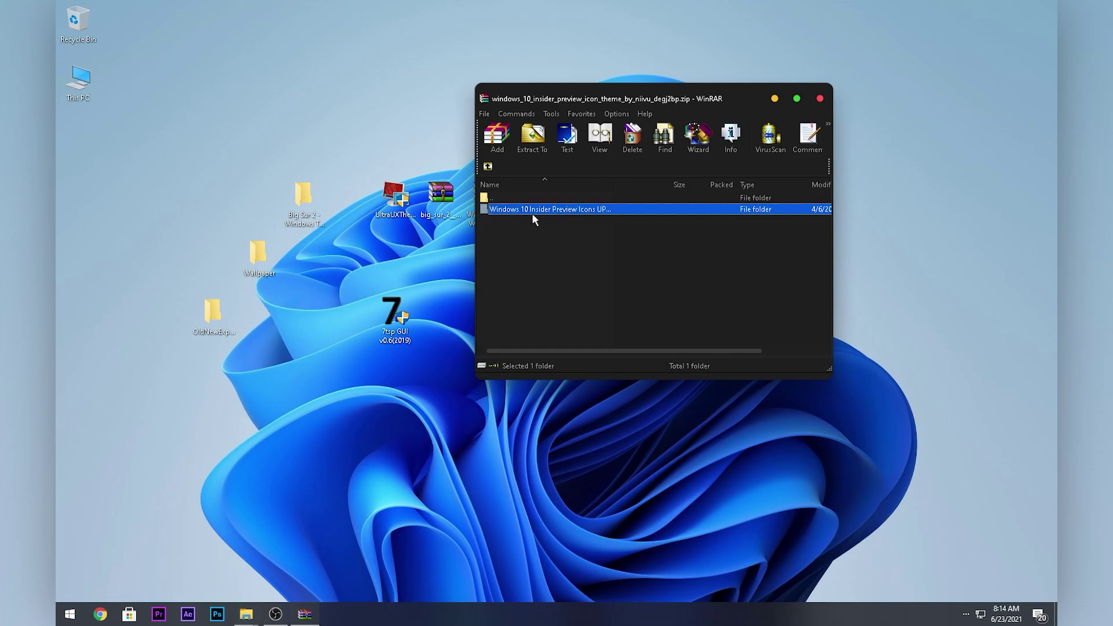
pyautogui.moveTo(530, 215); pyautogui.dragTo(371, 461)
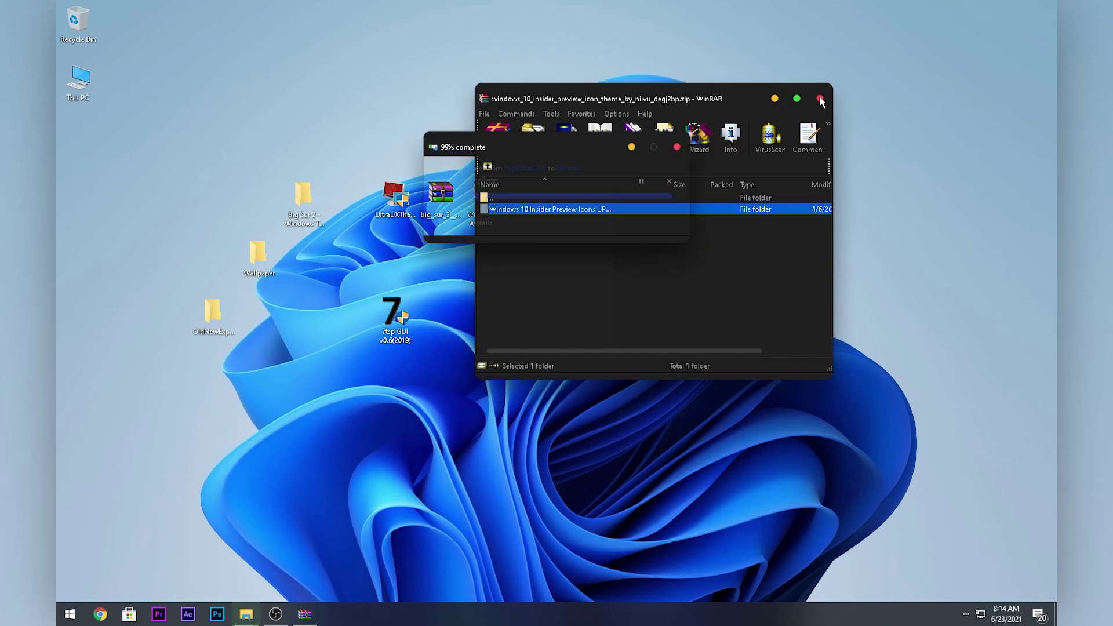
pyautogui.click(819, 98)
pyautogui.moveTo(439, 427); pyautogui.dragTo(575, 319)
# Step: Browse into the 7TSP Themes for Windows 10 1903 and higher folder and widen the Name column
pyautogui.doubleClick(575, 318)
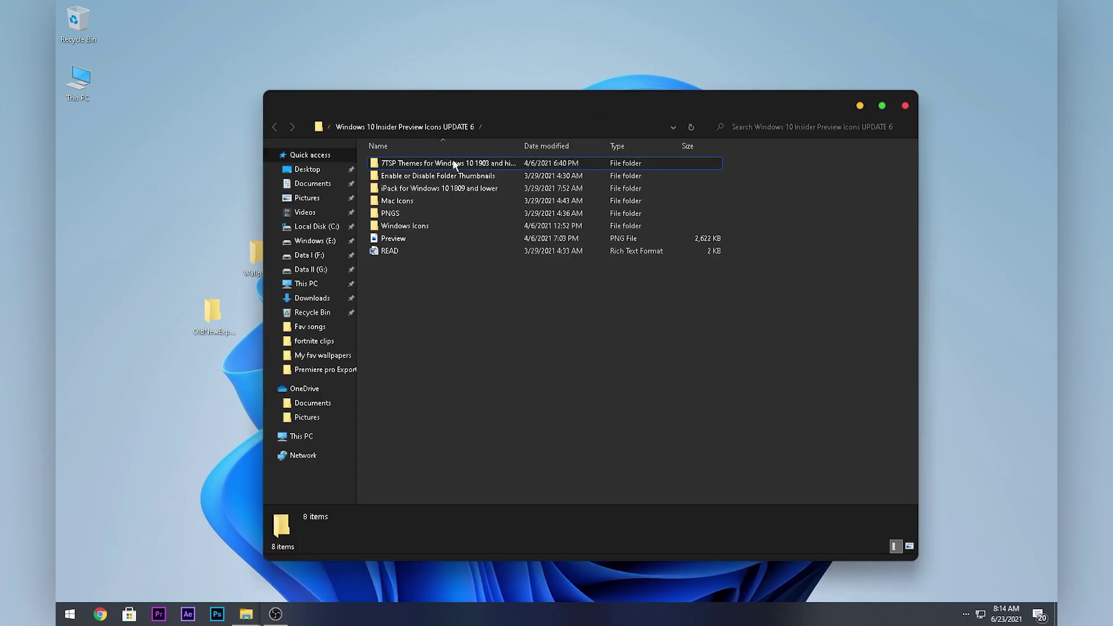
pyautogui.doubleClick(484, 165)
pyautogui.moveTo(492, 184); pyautogui.dragTo(544, 279)
pyautogui.click(514, 280)
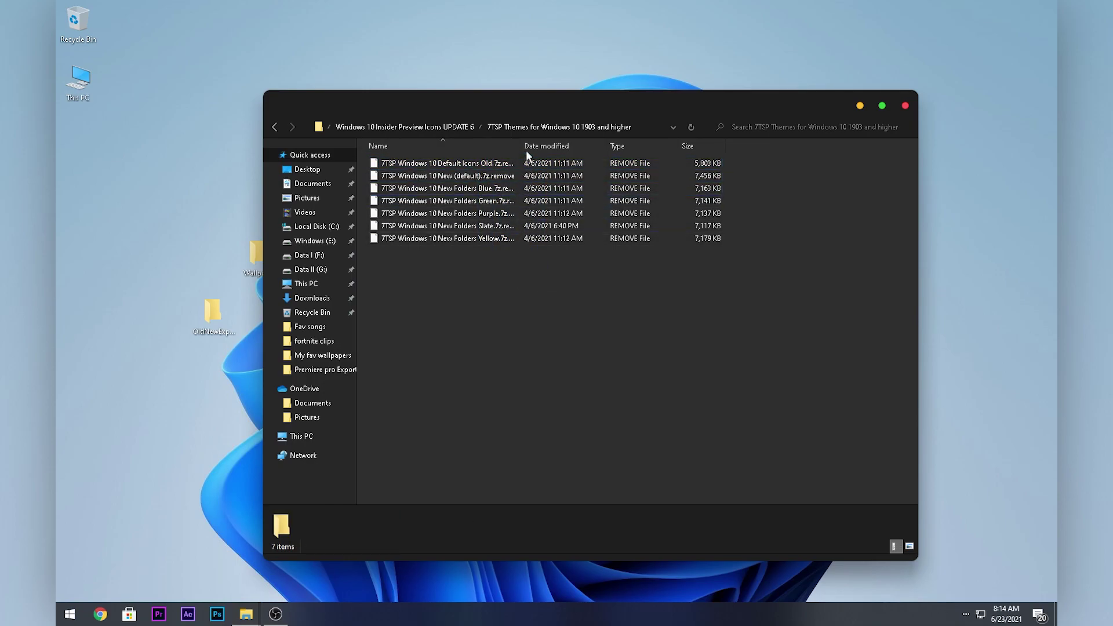
pyautogui.moveTo(521, 145); pyautogui.dragTo(547, 147)
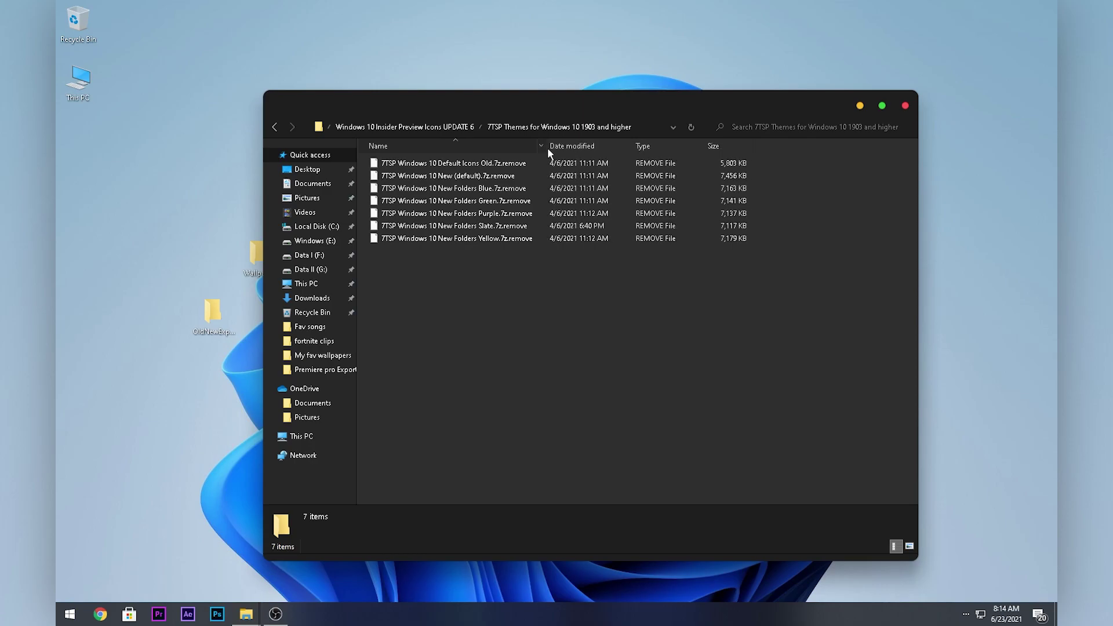
# Step: Rename 7TSP Windows 10 New (default).7z.remove to .7z and accept the extension change
pyautogui.click(476, 240)
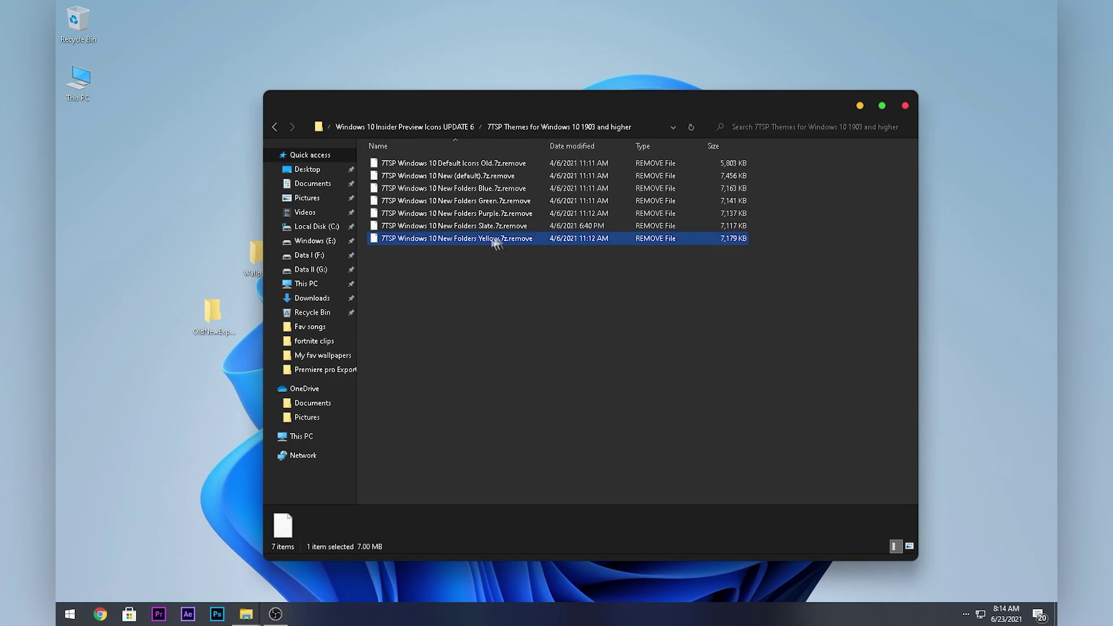
pyautogui.click(474, 177)
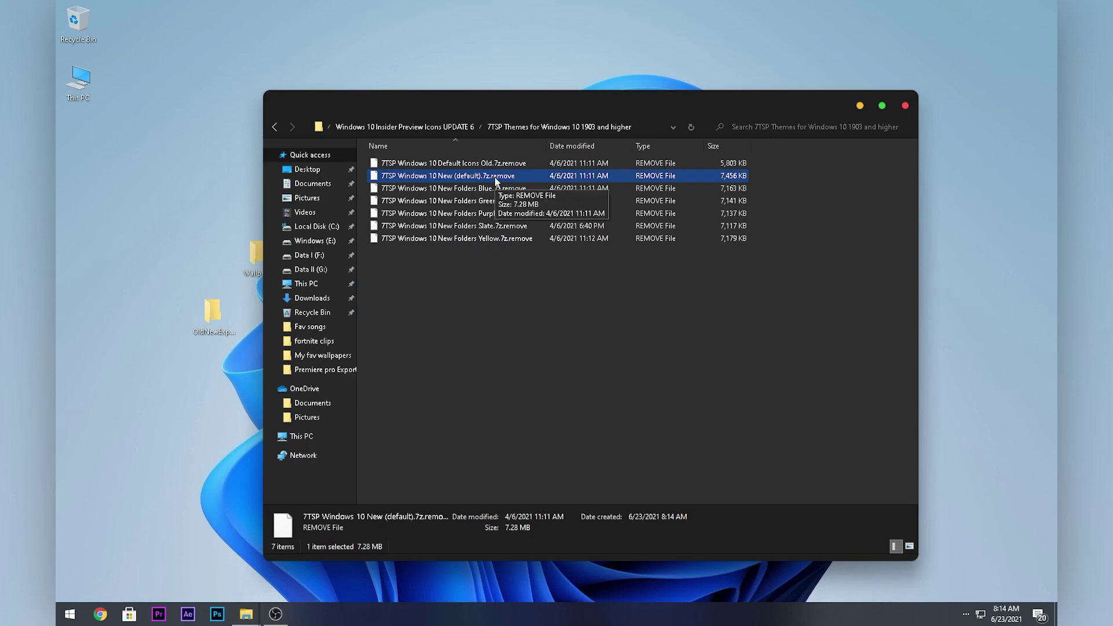
pyautogui.rightClick(462, 177)
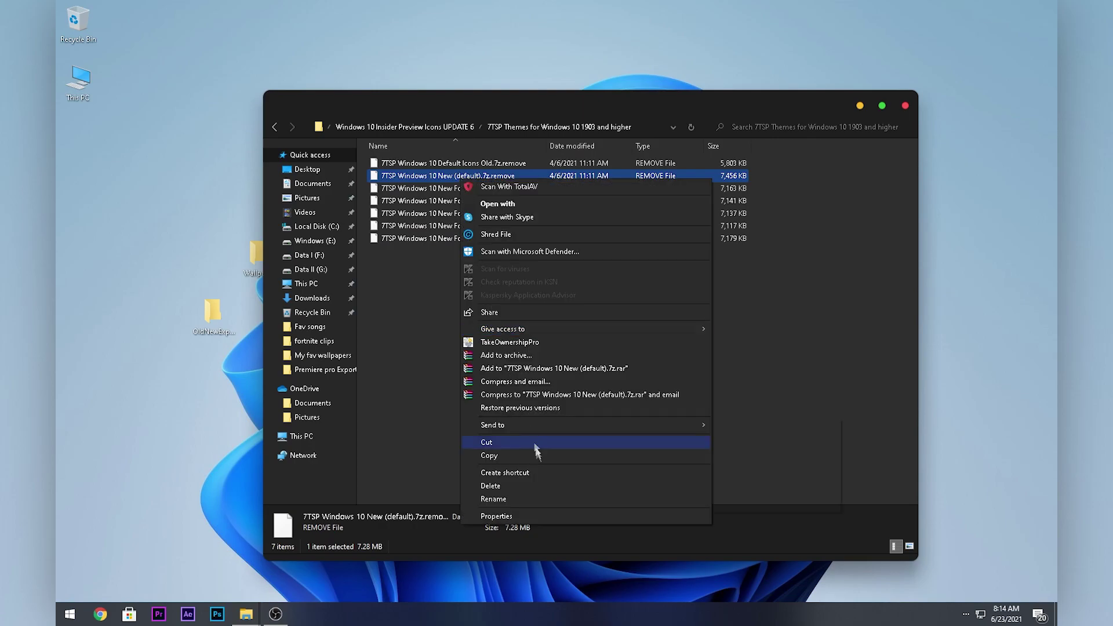
pyautogui.click(517, 500)
pyautogui.click(515, 176)
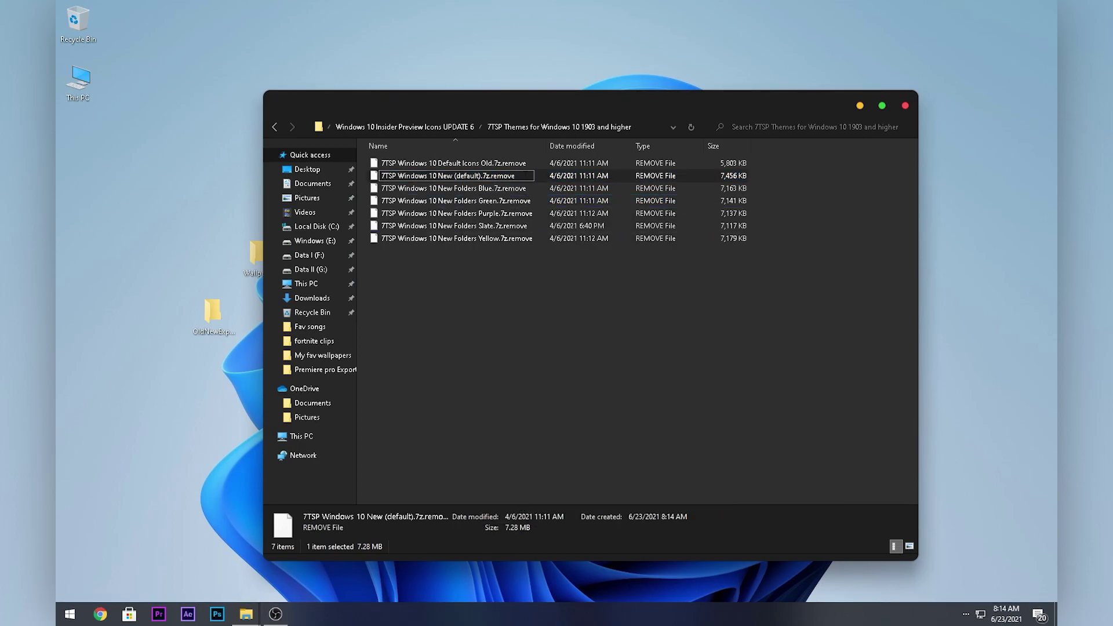
pyautogui.press('BackSpace')
pyautogui.press('BackSpace')
pyautogui.press('BackSpace')
pyautogui.press('BackSpace')
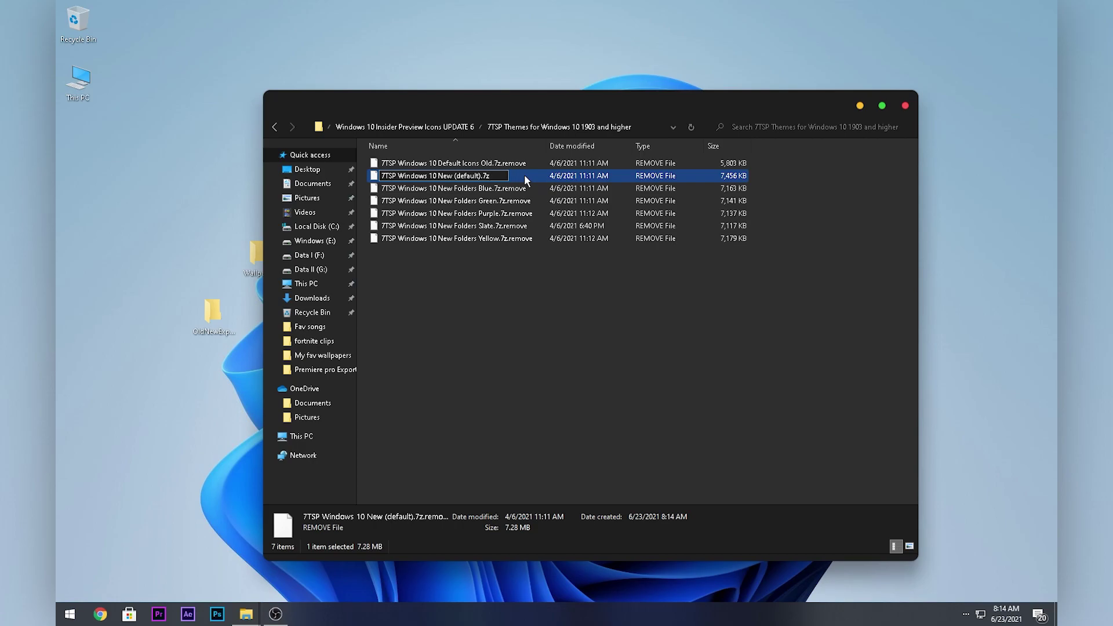
pyautogui.press('Return')
pyautogui.click(614, 313)
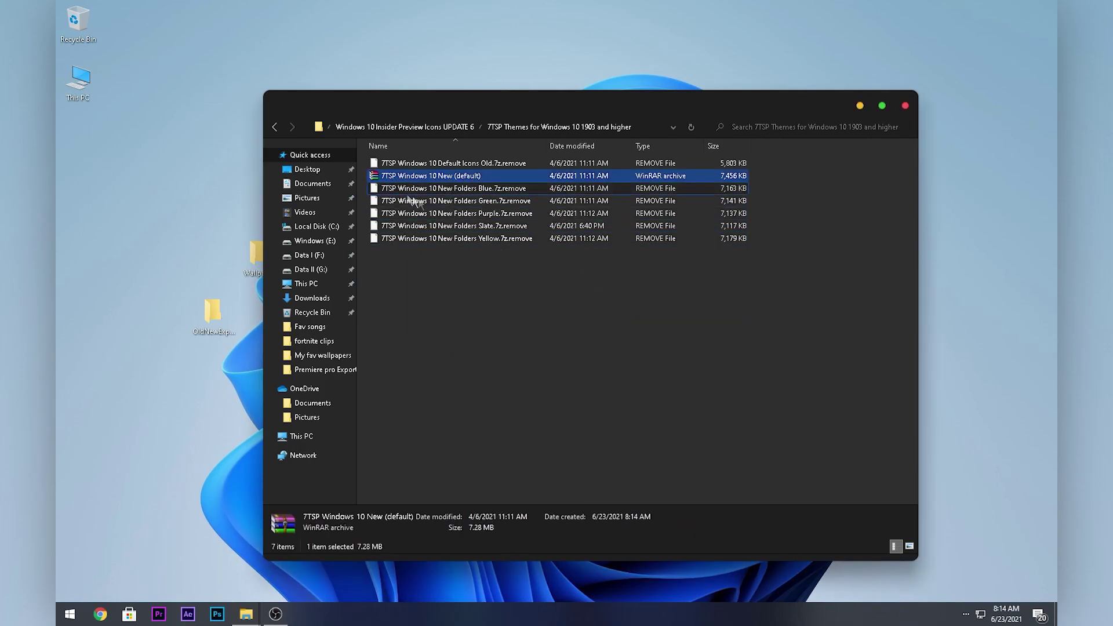
pyautogui.click(860, 107)
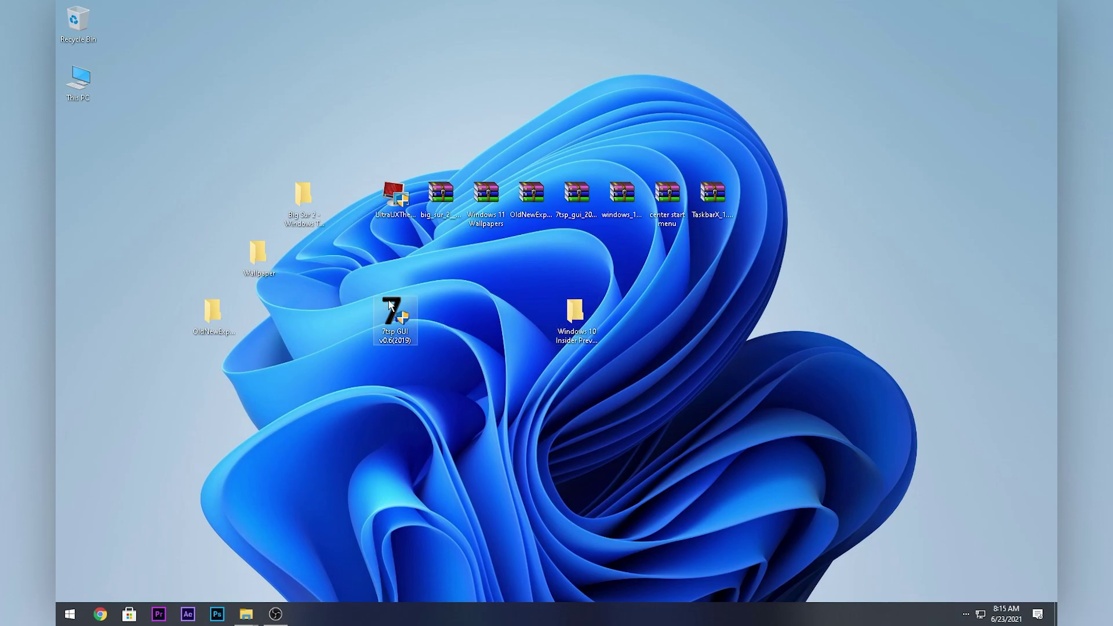
# Step: Launch 7tsp GUI, agree to its agreement, and close the ReadMe notes
pyautogui.doubleClick(389, 304)
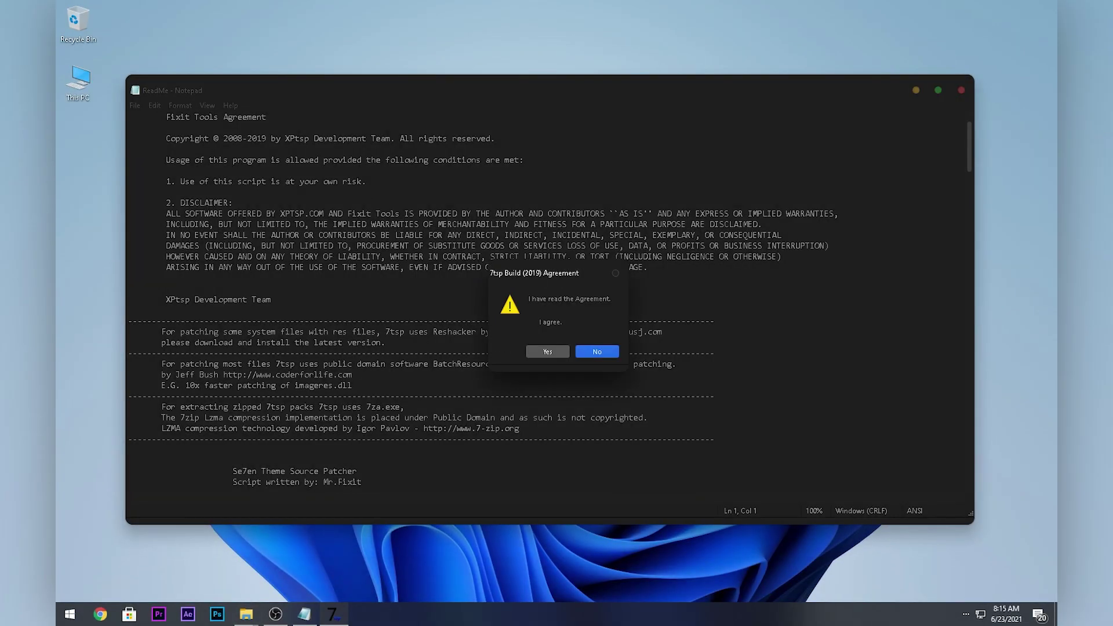
pyautogui.click(547, 351)
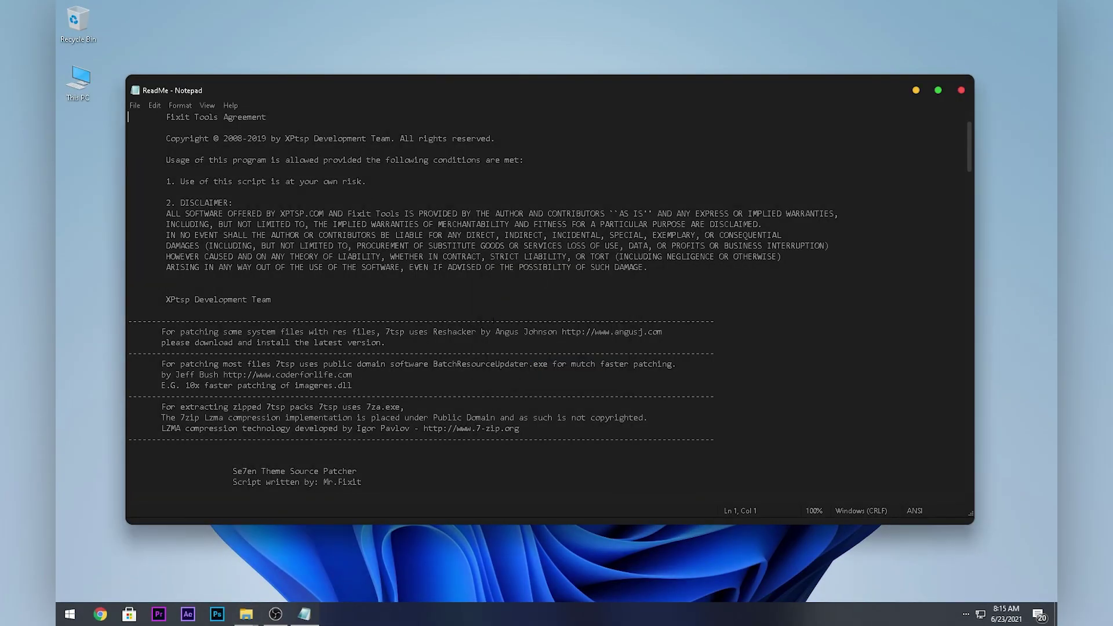
pyautogui.click(961, 90)
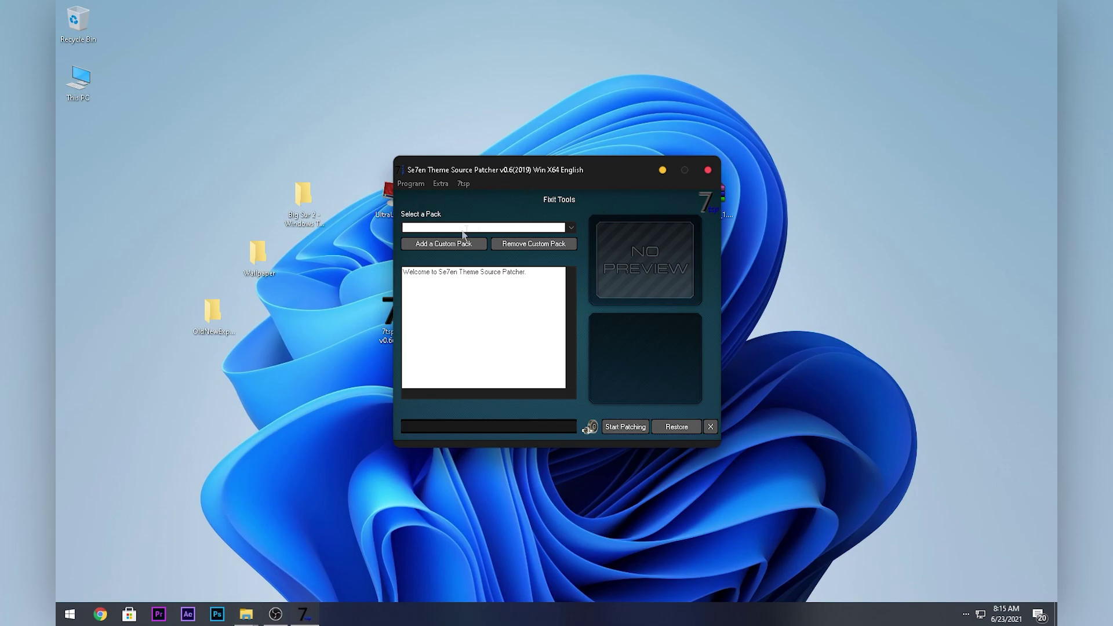
# Step: Add 7TSP Windows 10 New (default).7z as a custom pack and start patching
pyautogui.click(444, 243)
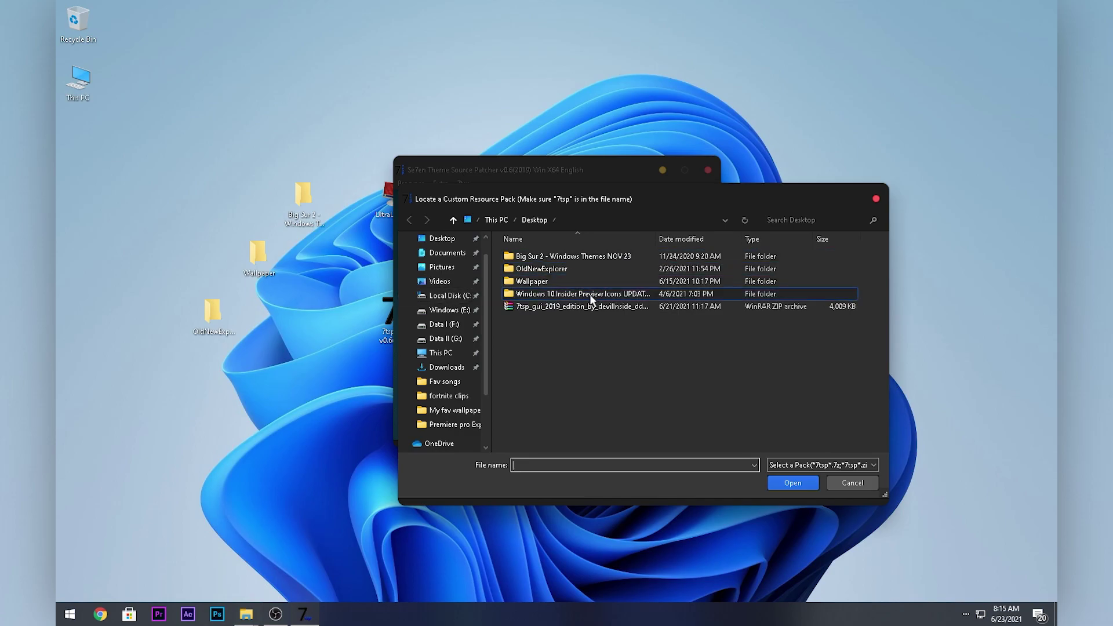
pyautogui.doubleClick(542, 294)
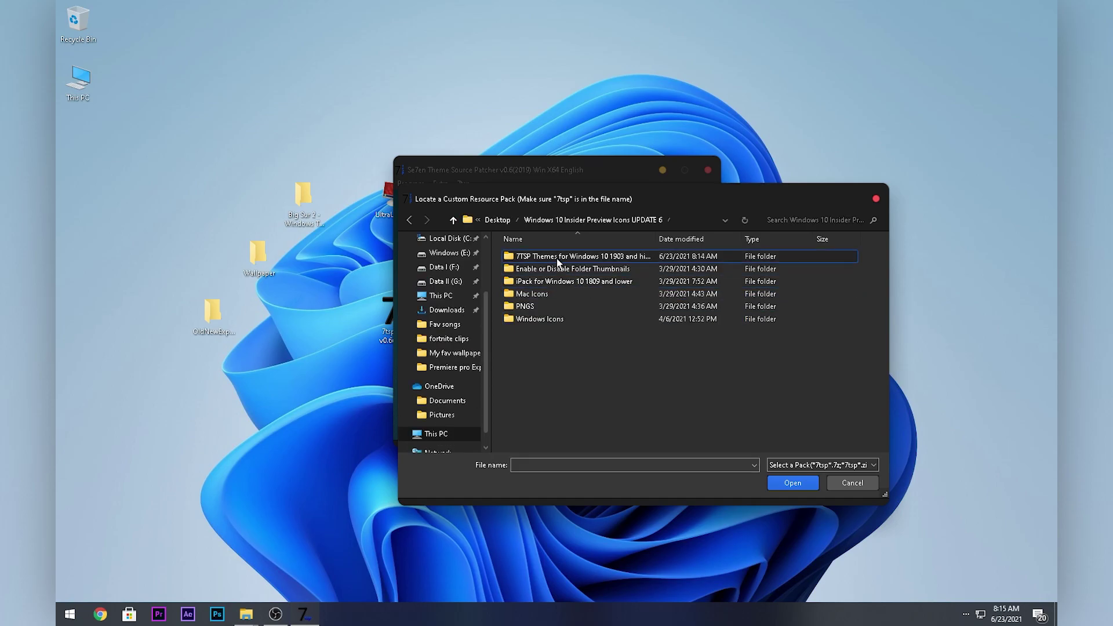
pyautogui.doubleClick(560, 256)
pyautogui.click(589, 257)
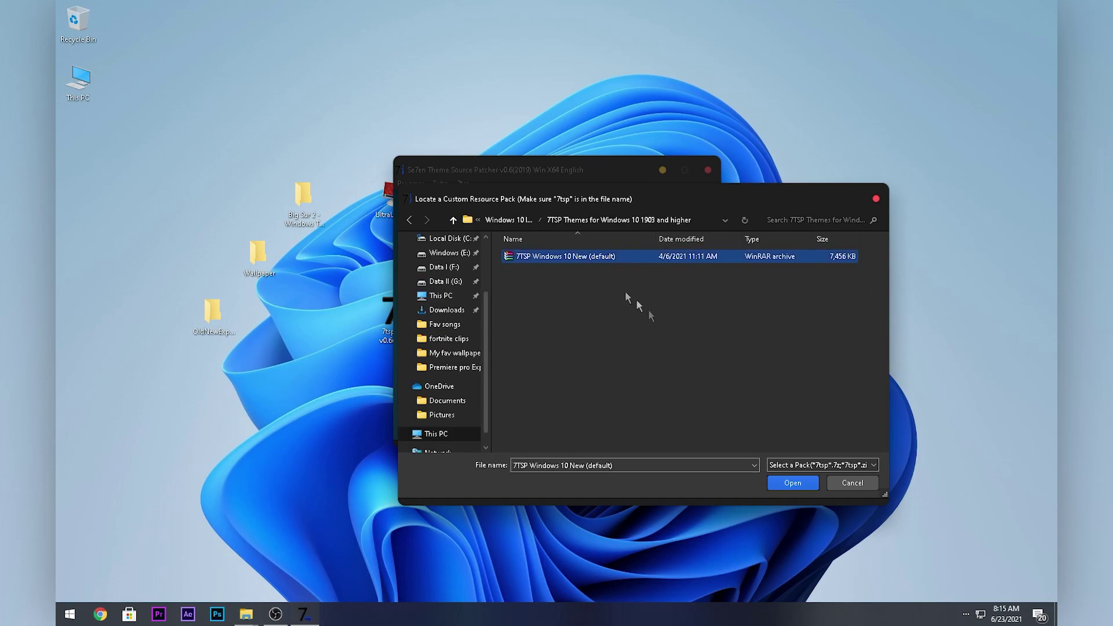
pyautogui.click(797, 485)
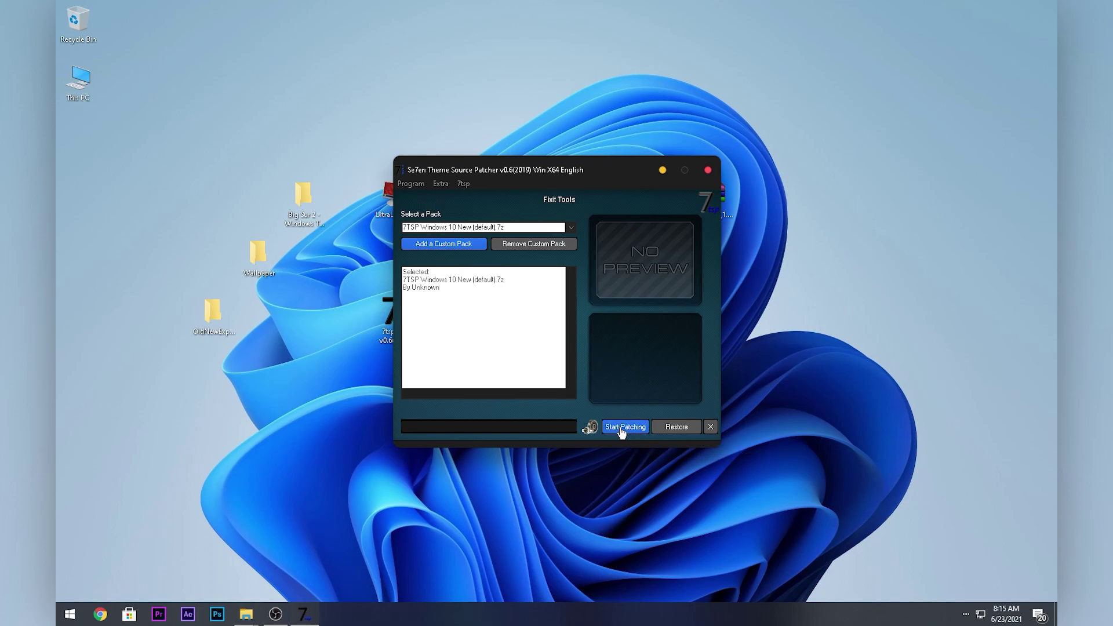
pyautogui.click(621, 433)
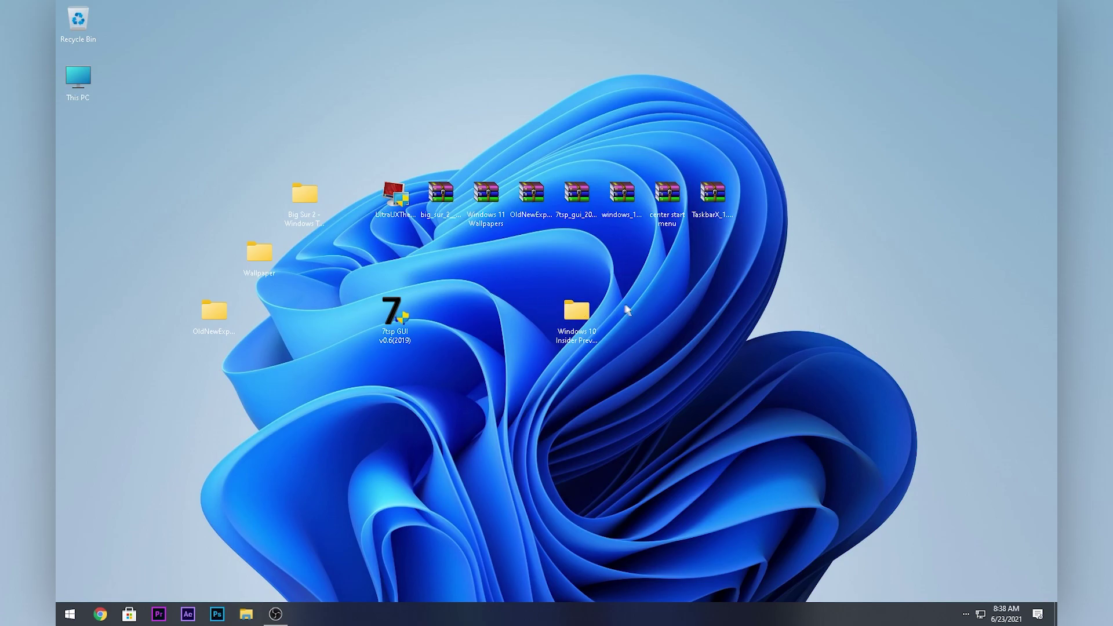
# Step: Clear the desktop selection and open center start menu.rar in WinRAR
pyautogui.moveTo(525, 283); pyautogui.dragTo(652, 339)
pyautogui.click(652, 339)
pyautogui.click(575, 325)
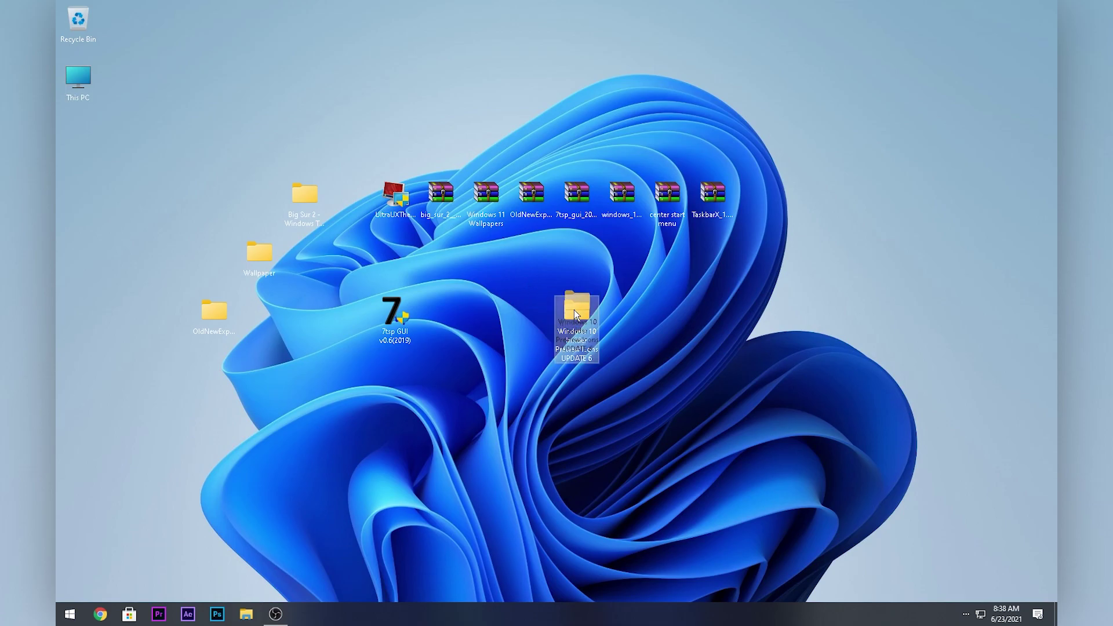
pyautogui.click(501, 282)
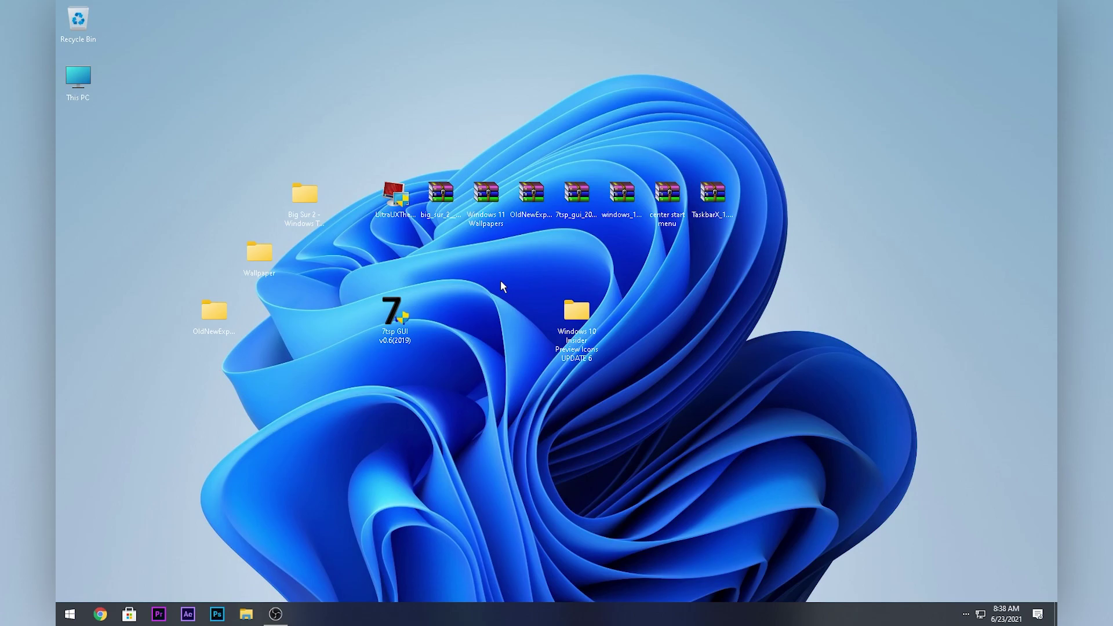
pyautogui.doubleClick(81, 83)
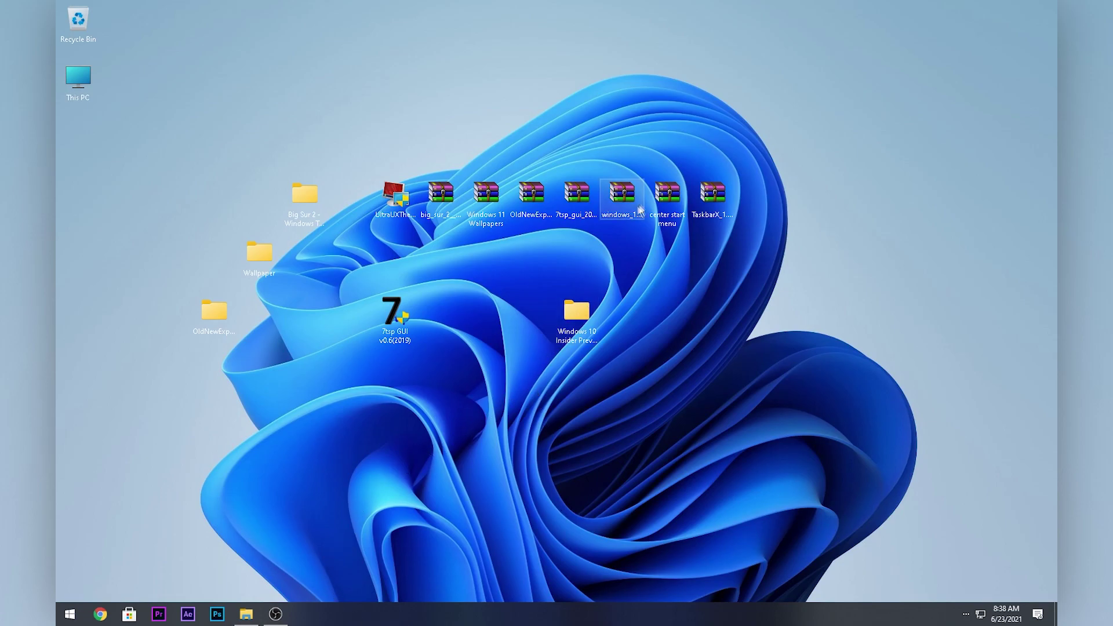
pyautogui.doubleClick(669, 200)
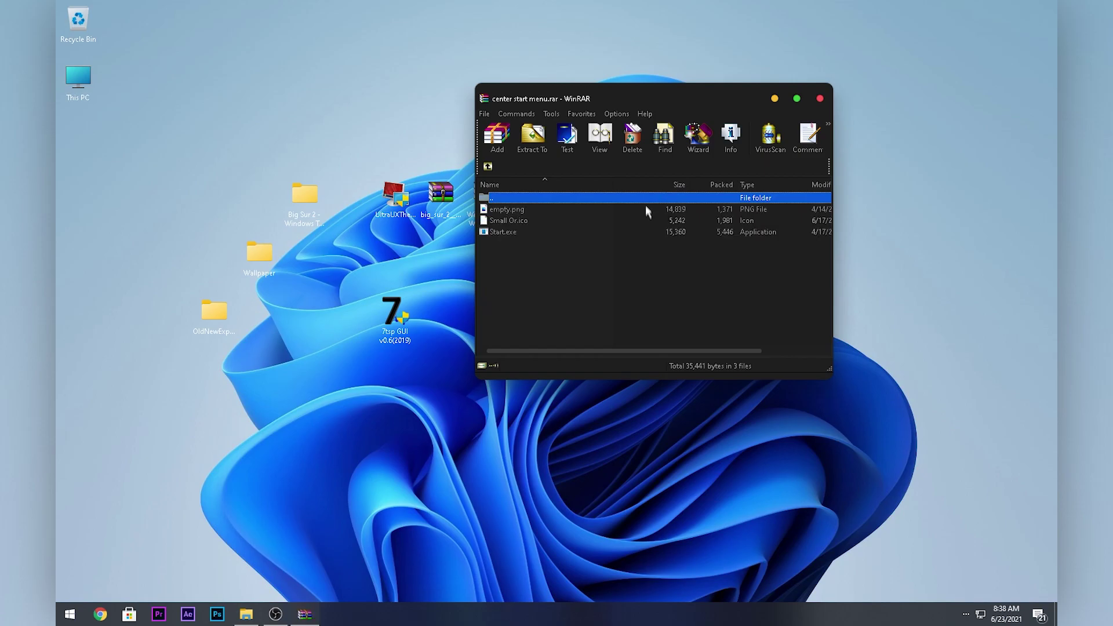
# Step: Extract Start, empty.png and Small Or.ico to the desktop, then cut all three
pyautogui.moveTo(586, 262); pyautogui.dragTo(142, 216)
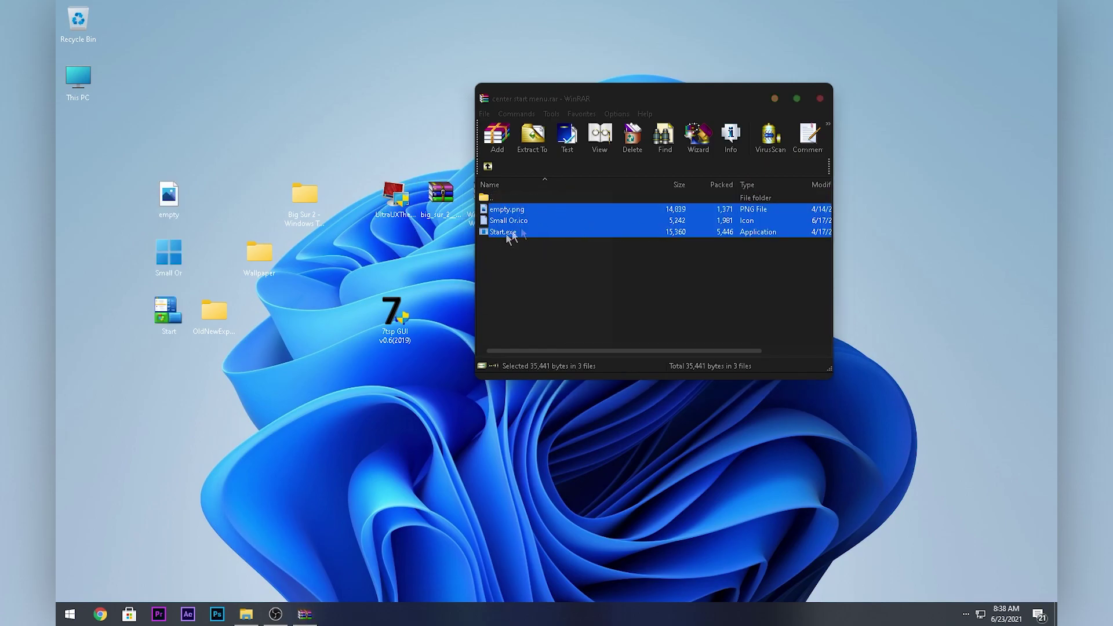
pyautogui.click(820, 102)
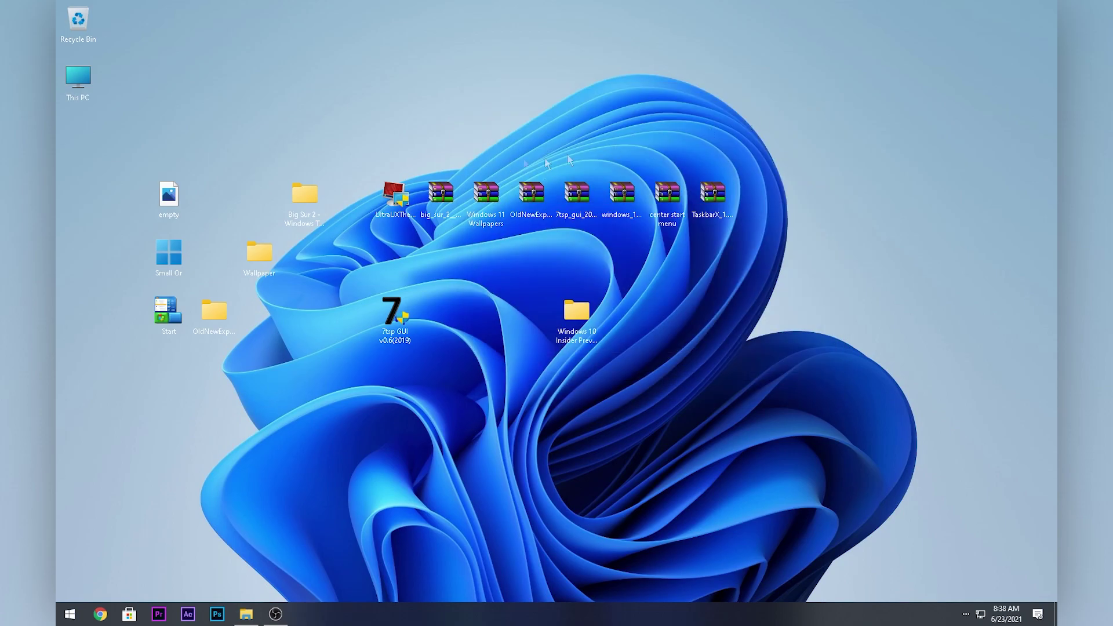
pyautogui.moveTo(169, 374); pyautogui.dragTo(164, 200)
pyautogui.rightClick(164, 200)
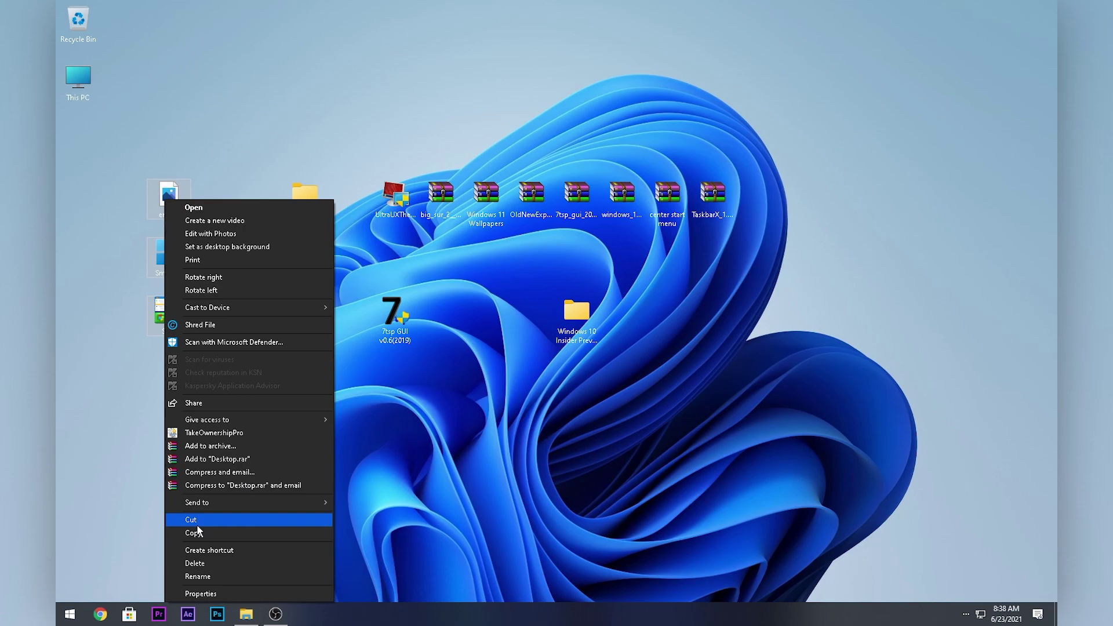
pyautogui.click(194, 519)
# Step: Paste the three files into the Local Disk (C:) root, granting administrator permission
pyautogui.doubleClick(77, 81)
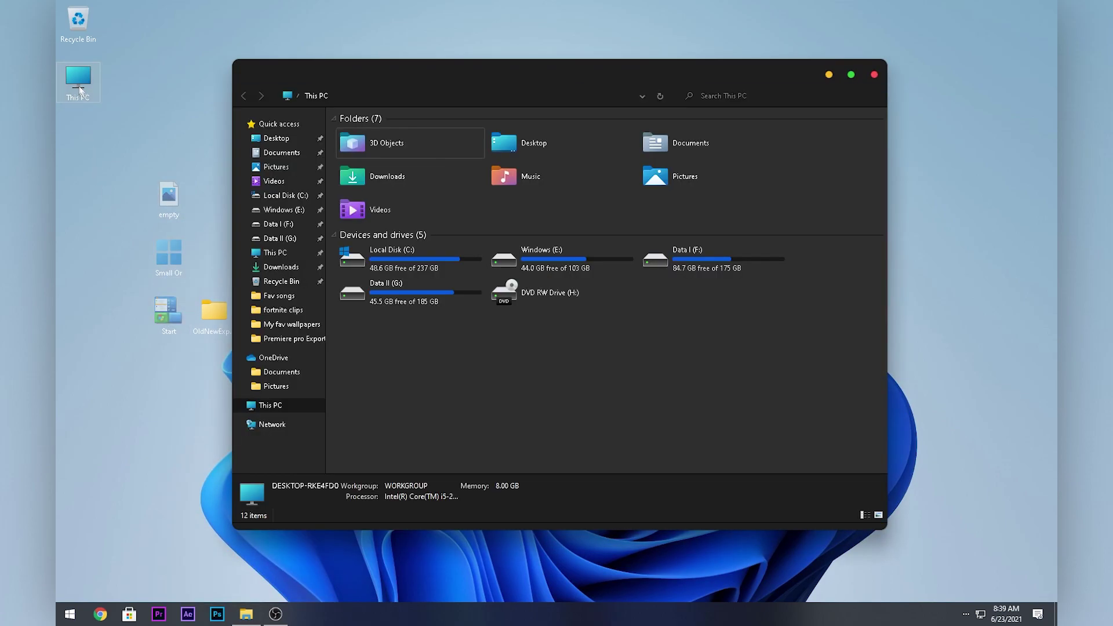
pyautogui.doubleClick(413, 273)
pyautogui.rightClick(405, 332)
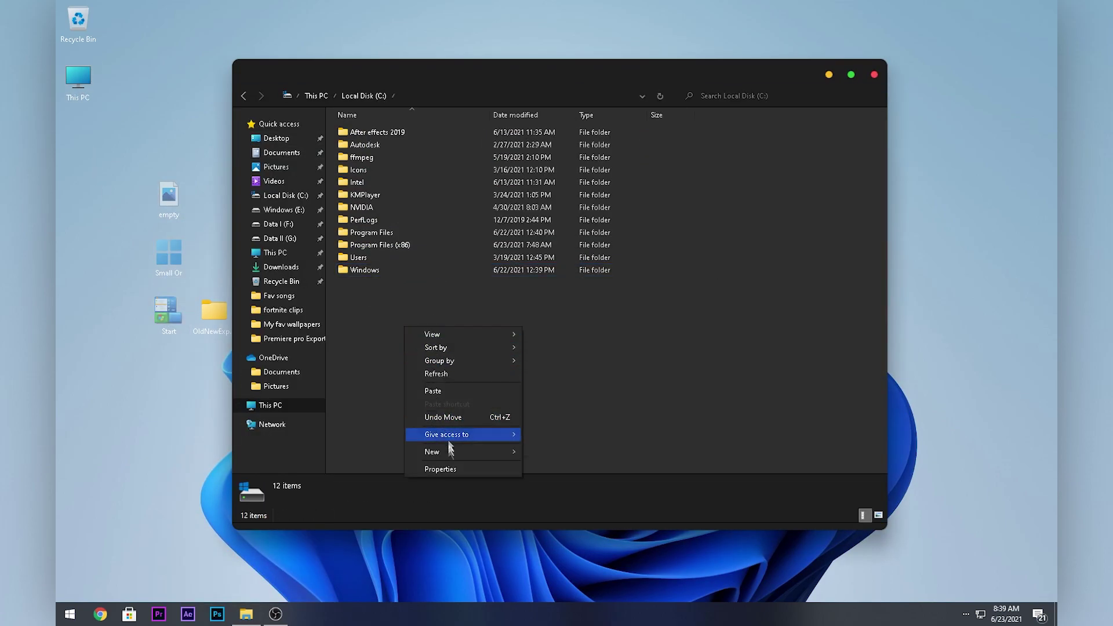
pyautogui.click(446, 390)
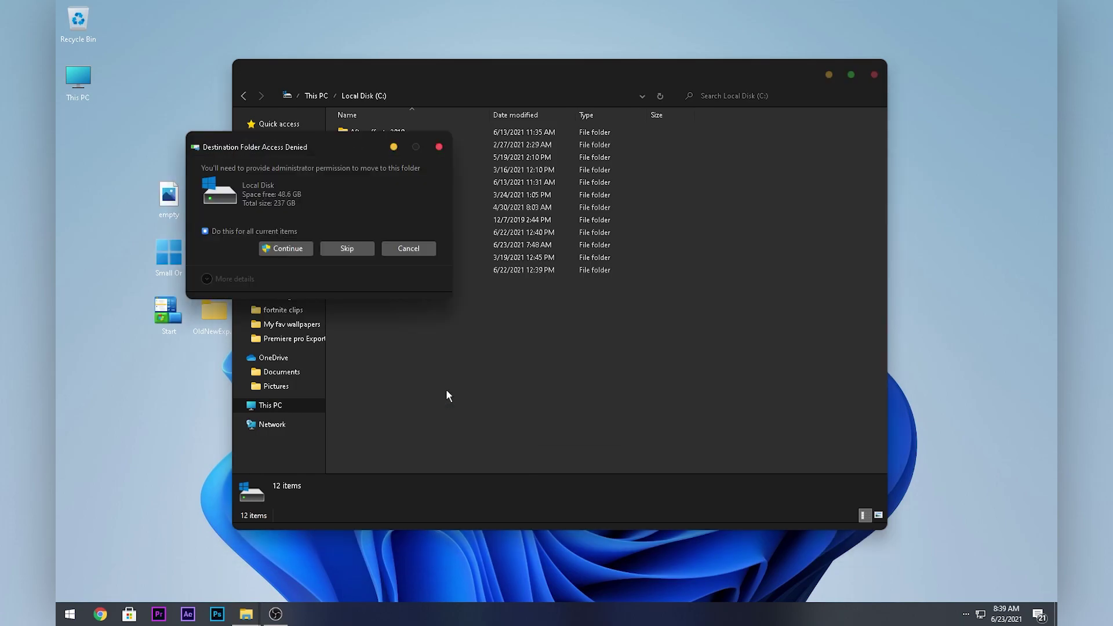
pyautogui.click(307, 250)
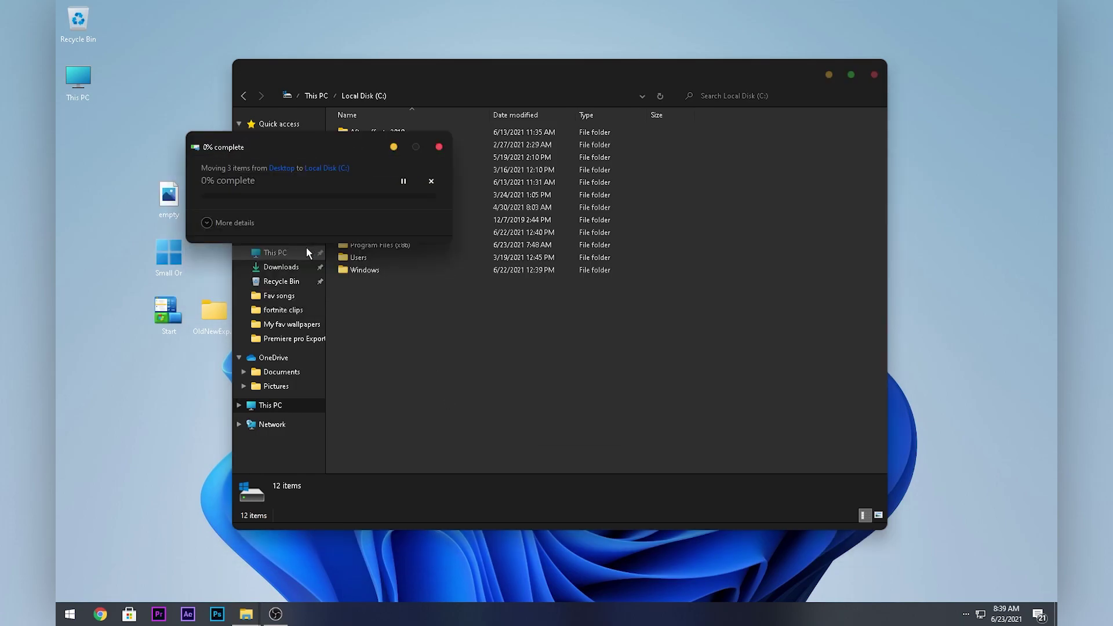
pyautogui.click(472, 350)
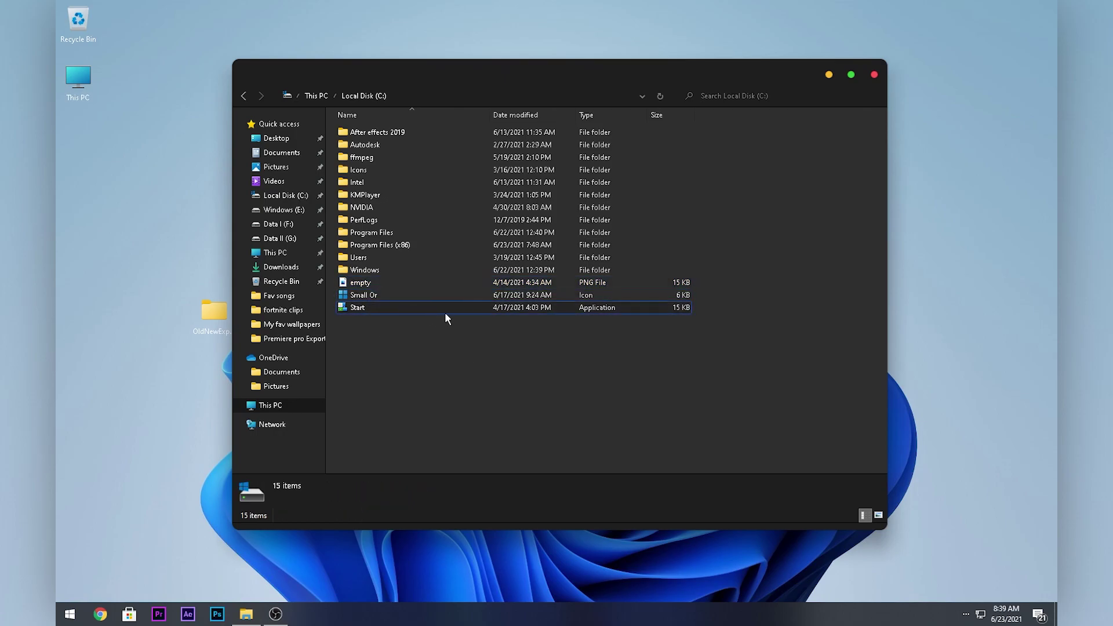
pyautogui.click(417, 308)
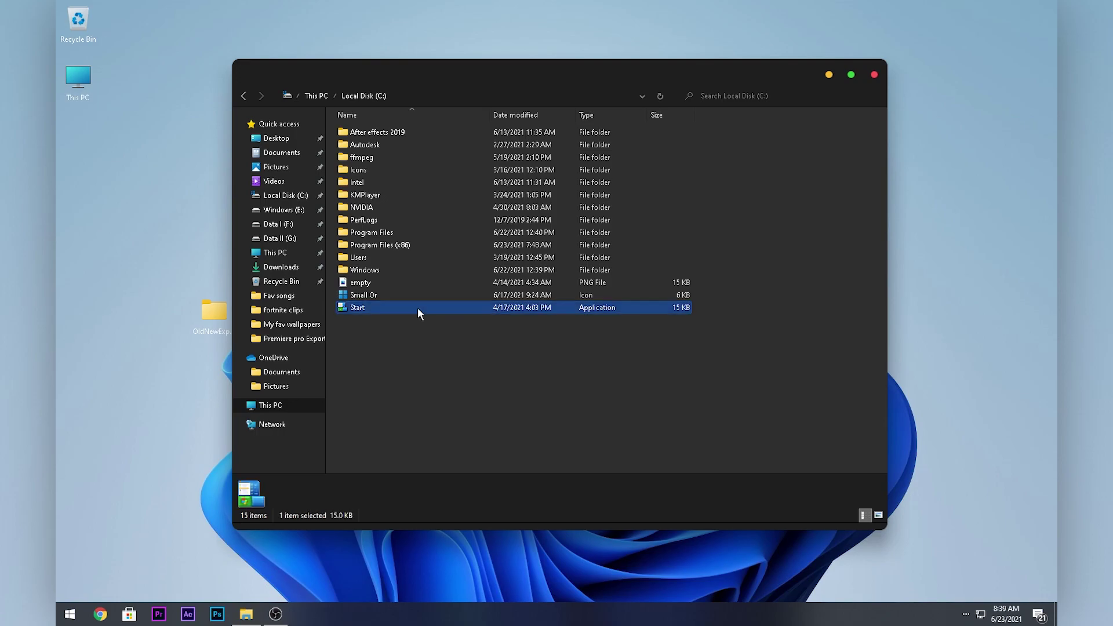
# Step: Send Start to the desktop as a shortcut and close the Local Disk (C:) window
pyautogui.rightClick(572, 308)
pyautogui.moveTo(684, 502)
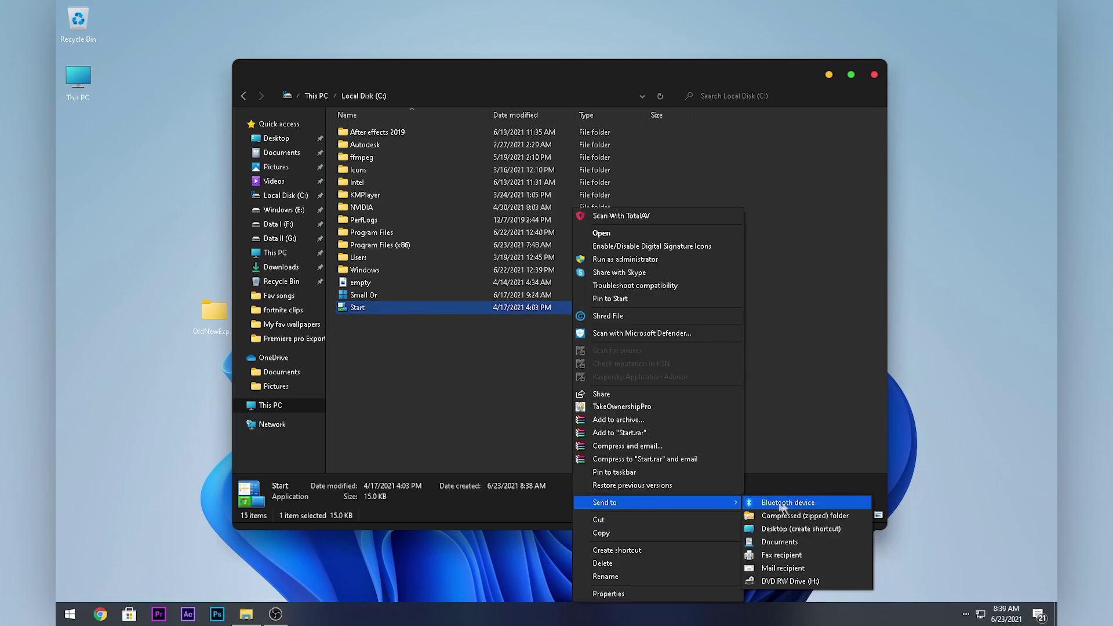
pyautogui.click(815, 529)
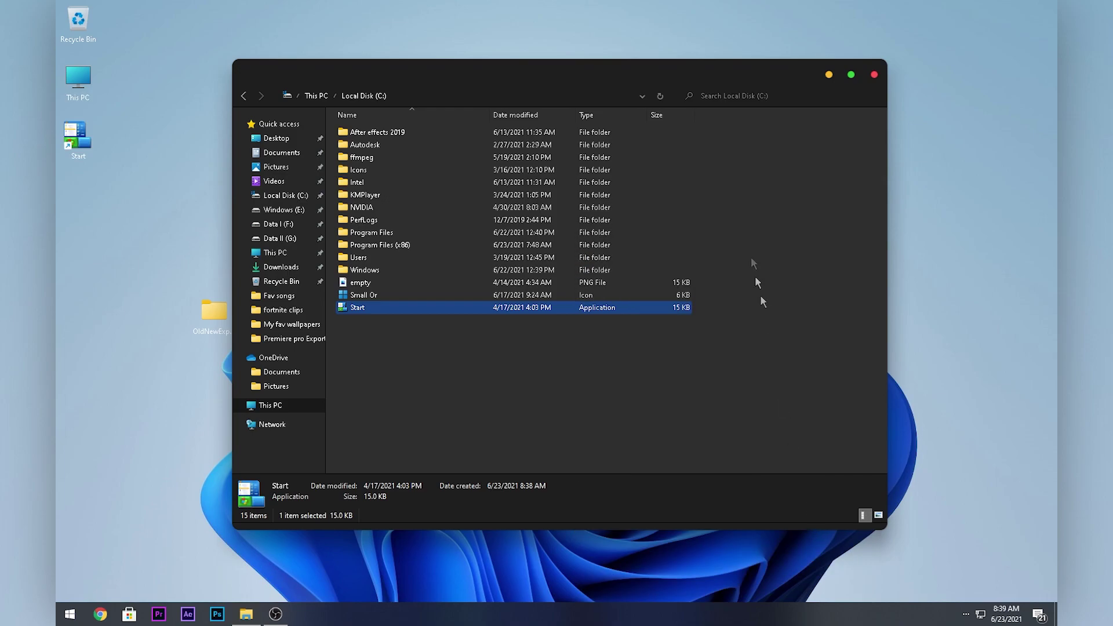
pyautogui.click(875, 75)
pyautogui.moveTo(84, 145); pyautogui.dragTo(109, 144)
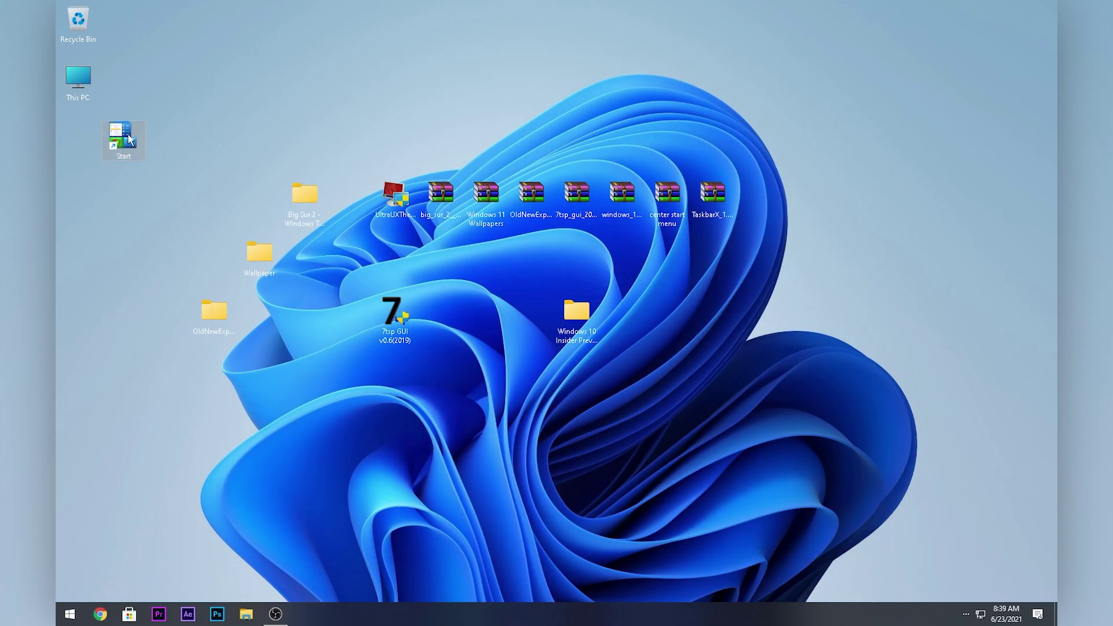
# Step: Give the Start shortcut the Small Or.ico Windows 11 logo icon and apply it
pyautogui.rightClick(128, 139)
pyautogui.click(169, 525)
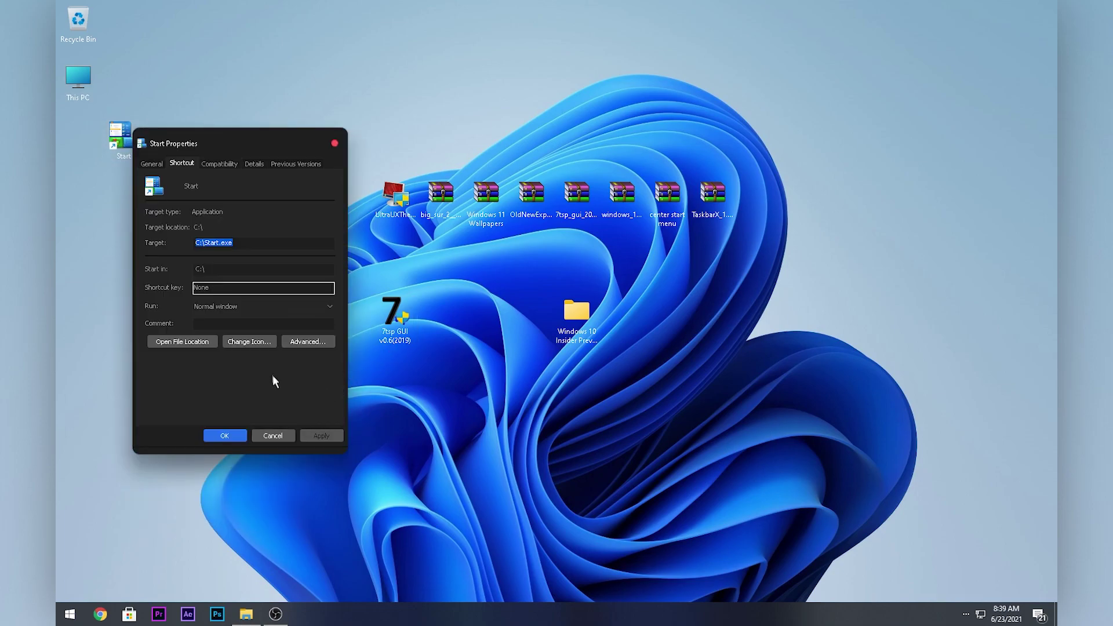
pyautogui.click(249, 341)
pyautogui.click(315, 234)
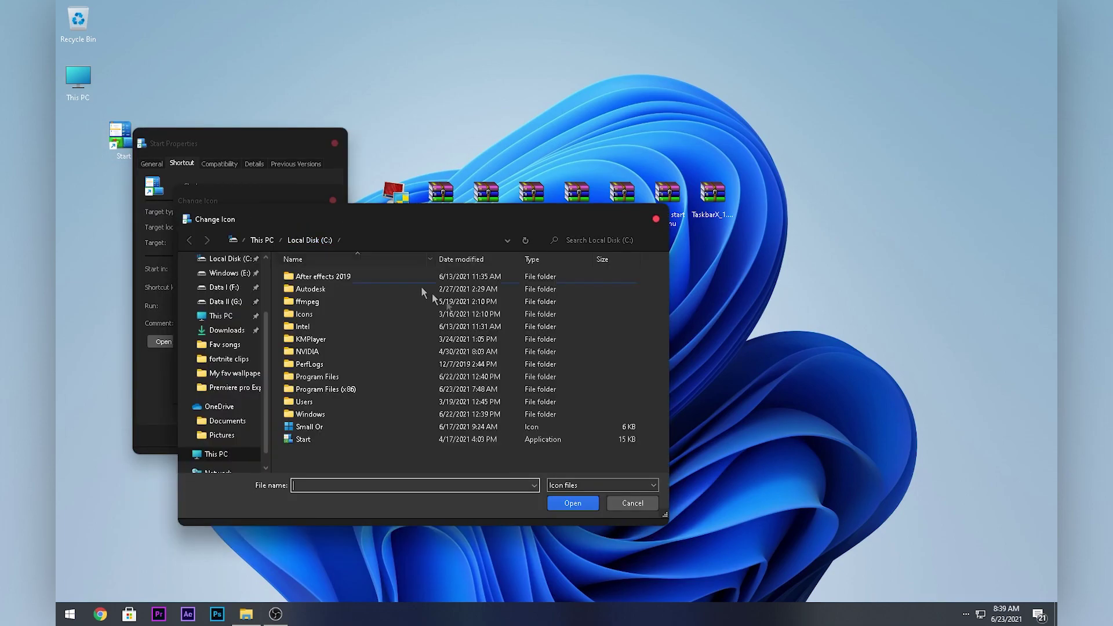
pyautogui.click(313, 429)
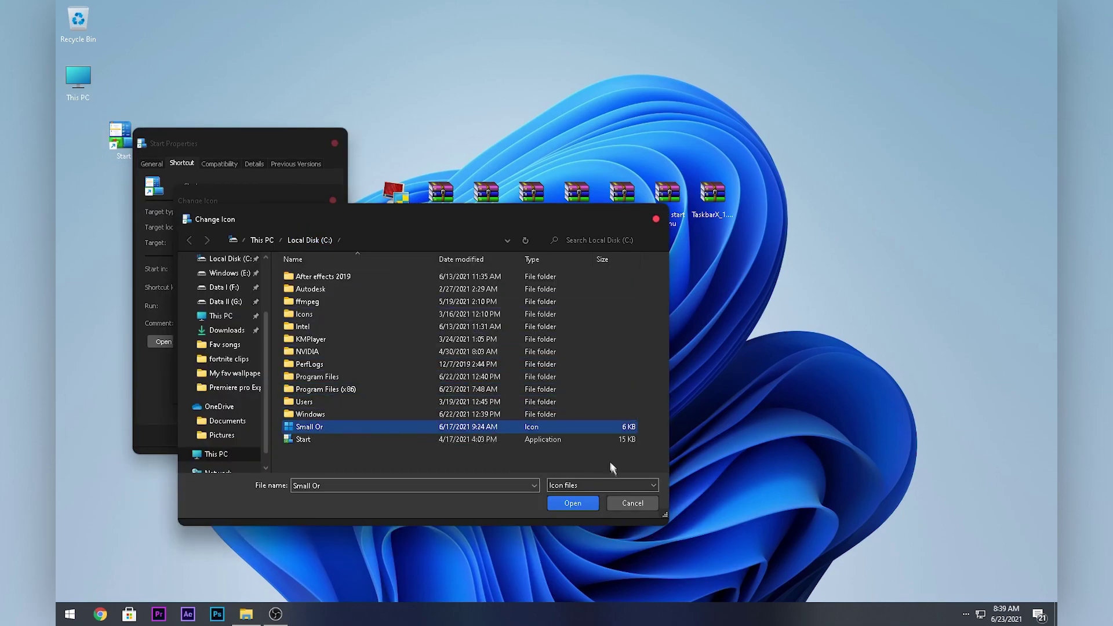
pyautogui.click(572, 502)
pyautogui.click(267, 390)
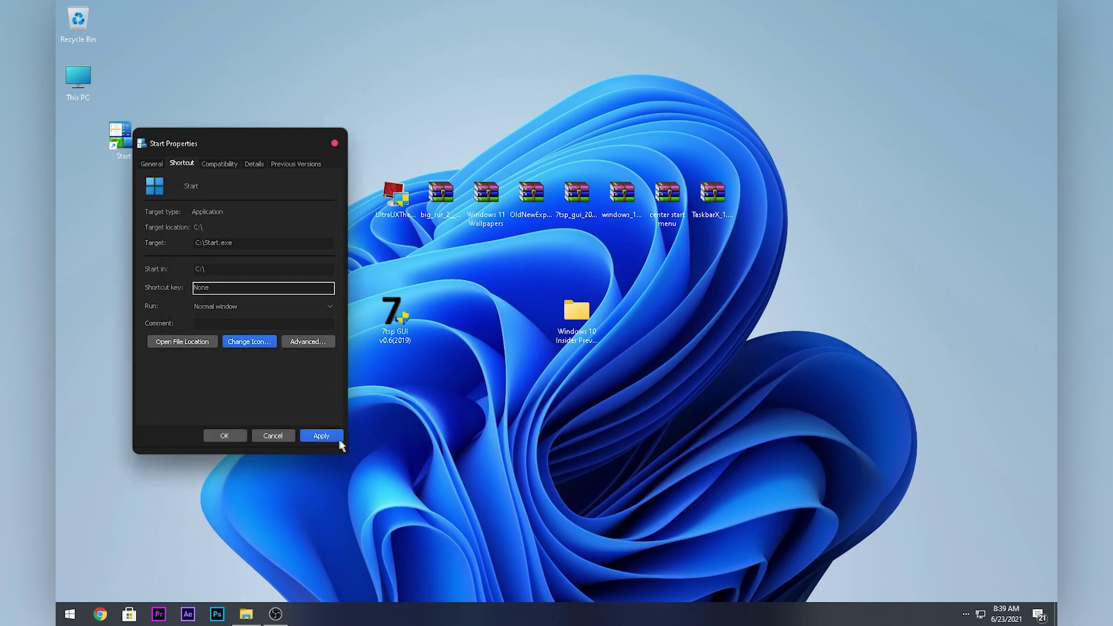
pyautogui.click(330, 437)
pyautogui.click(225, 438)
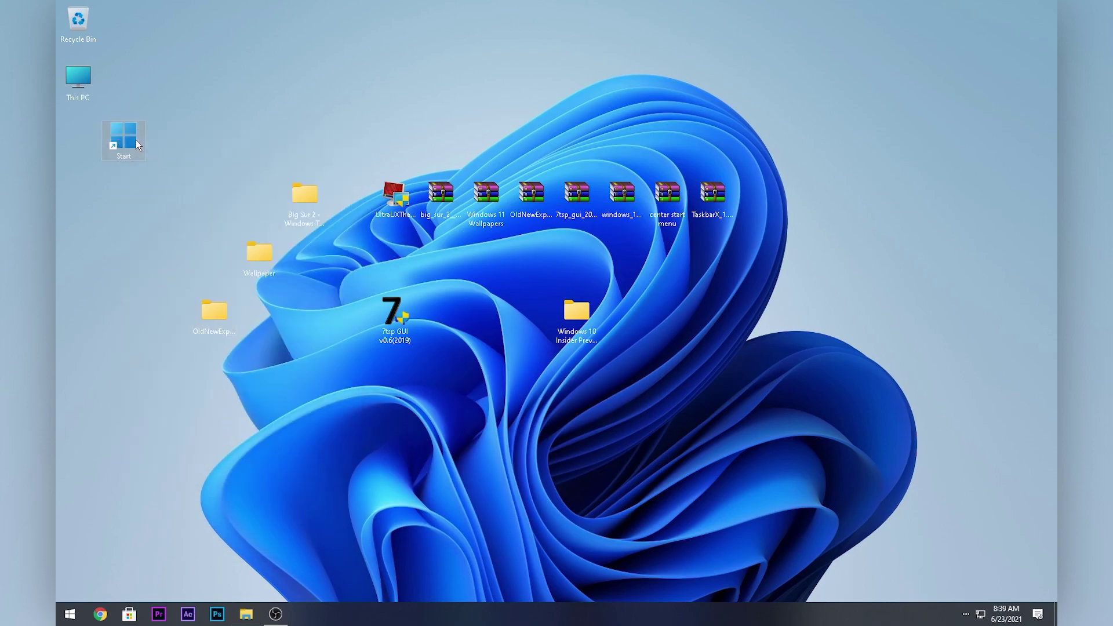
# Step: Pin the Start shortcut to the taskbar by dragging it there
pyautogui.rightClick(136, 140)
pyautogui.click(189, 68)
pyautogui.moveTo(137, 135); pyautogui.dragTo(130, 613)
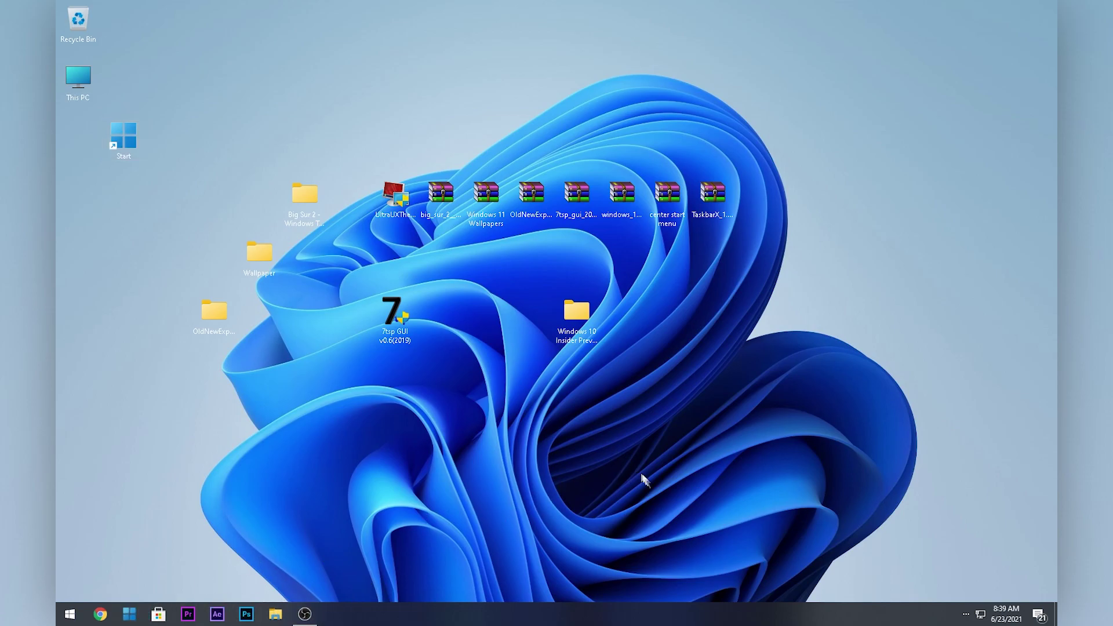
# Step: Check the TaskbarX zip's contents, then create a desktop folder named TASKBARX
pyautogui.doubleClick(712, 194)
pyautogui.scroll(-3, 565, 271)
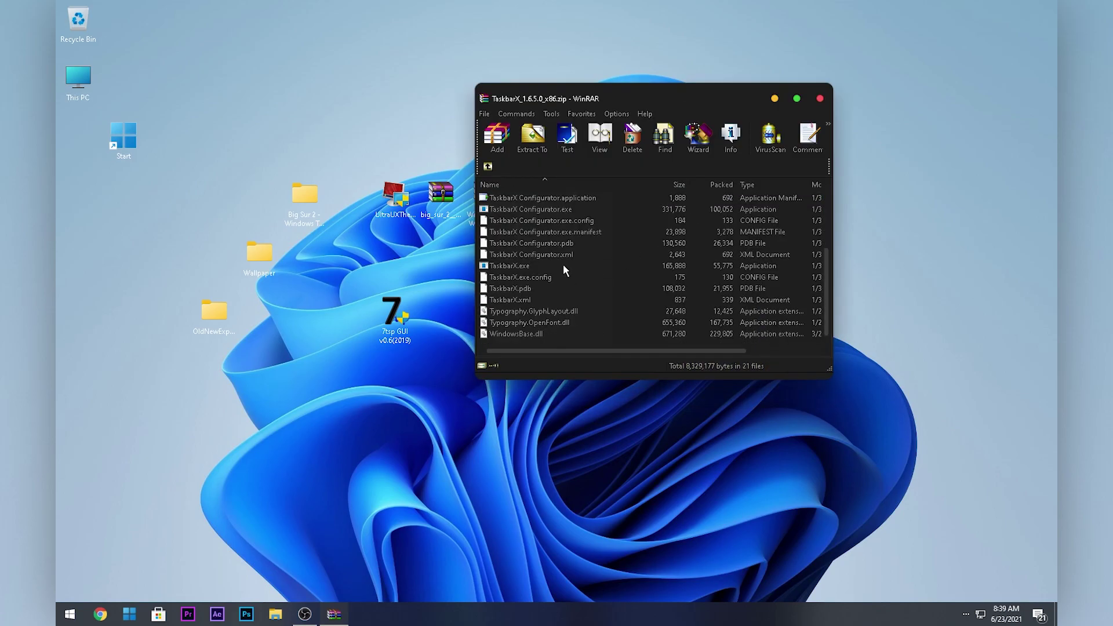
pyautogui.click(819, 99)
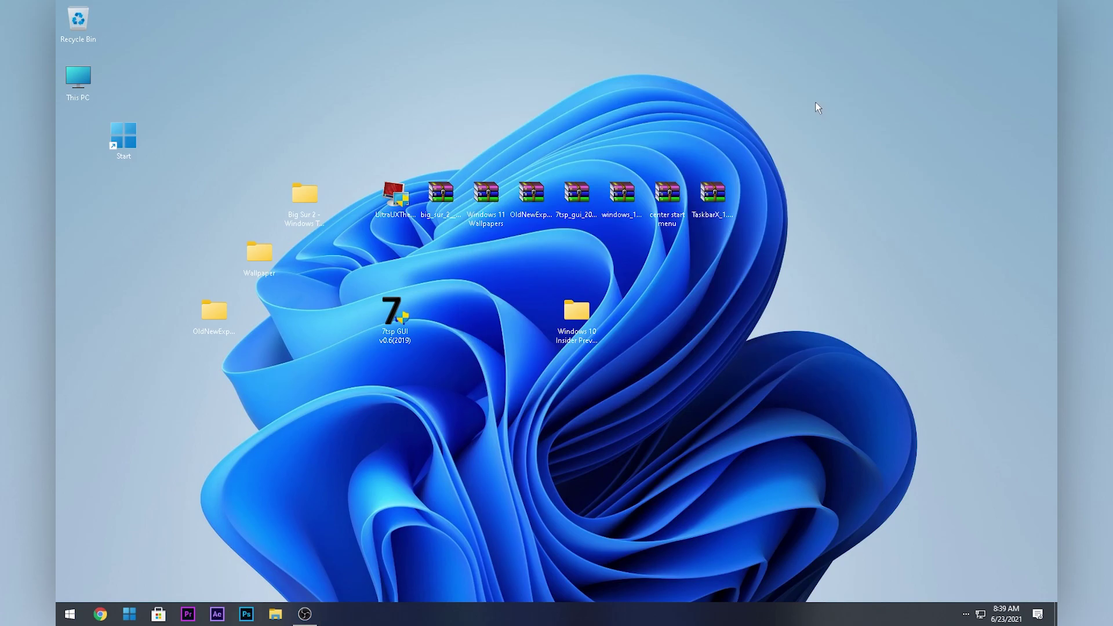
pyautogui.rightClick(832, 114)
pyautogui.moveTo(865, 209)
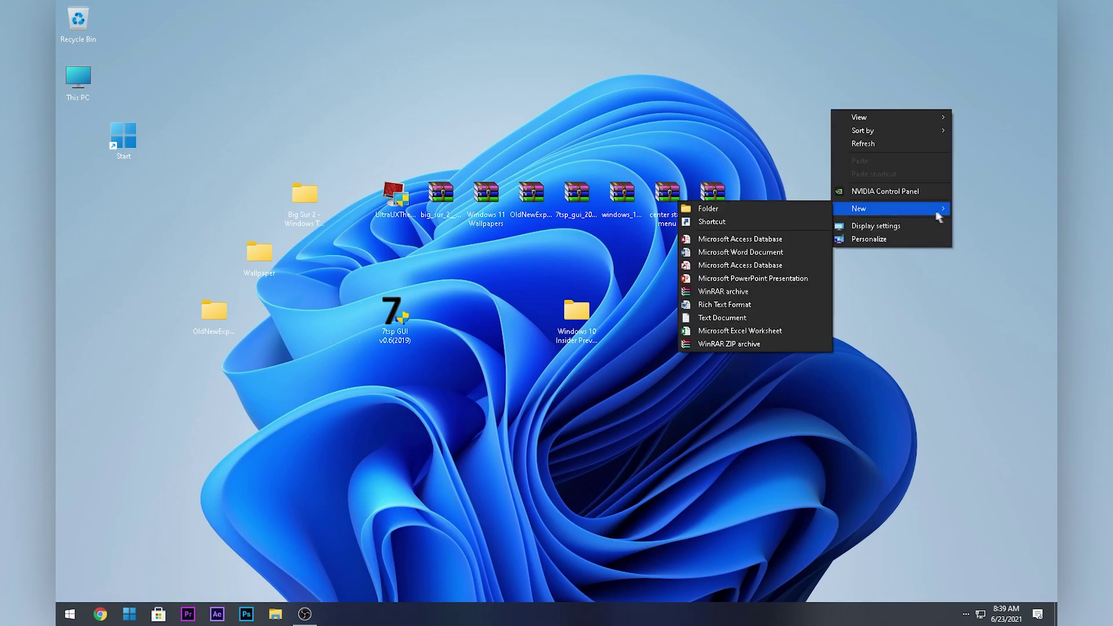
pyautogui.click(749, 213)
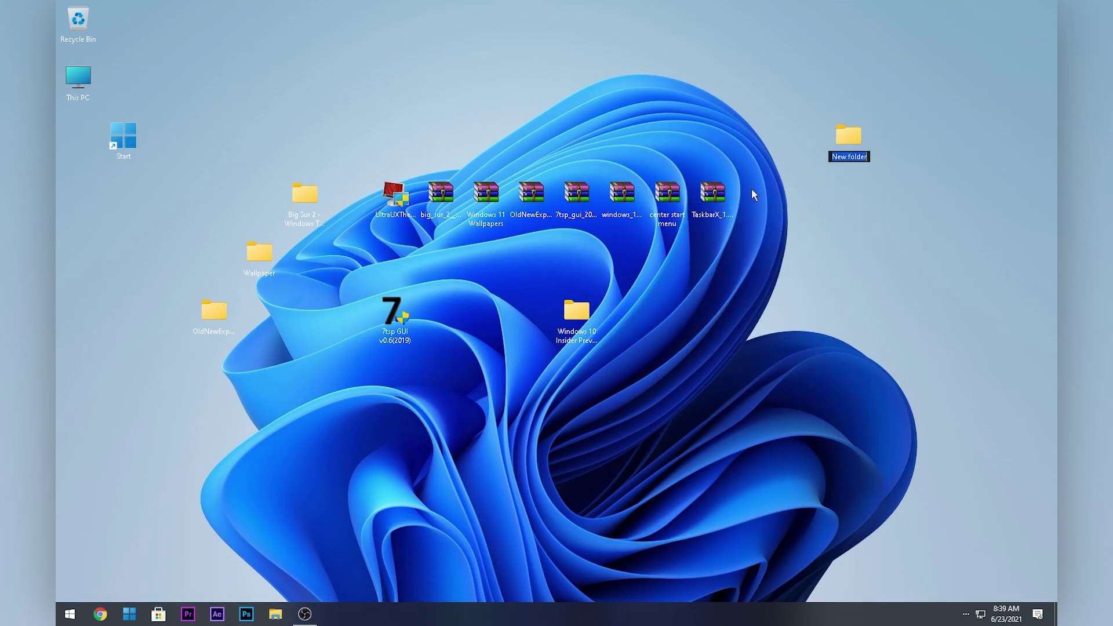
pyautogui.write('TASKBARX')
pyautogui.press('Return')
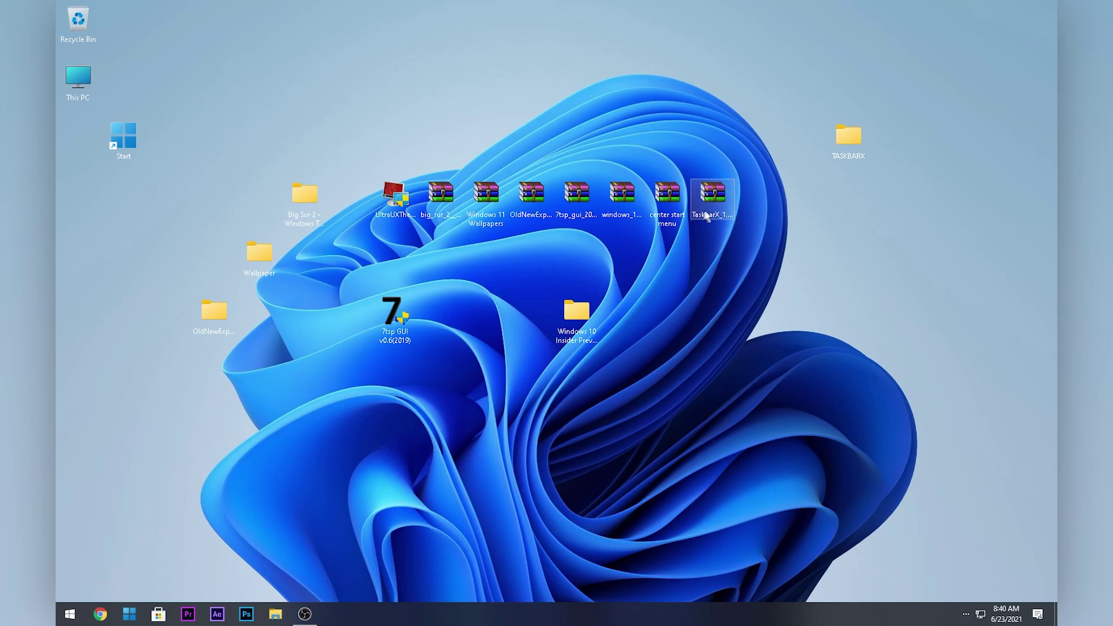
# Step: Extract all TaskbarX archive files into the TASKBARX folder and open it
pyautogui.doubleClick(712, 197)
pyautogui.hotkey('ctrl', 'a')
pyautogui.moveTo(536, 209); pyautogui.dragTo(849, 138)
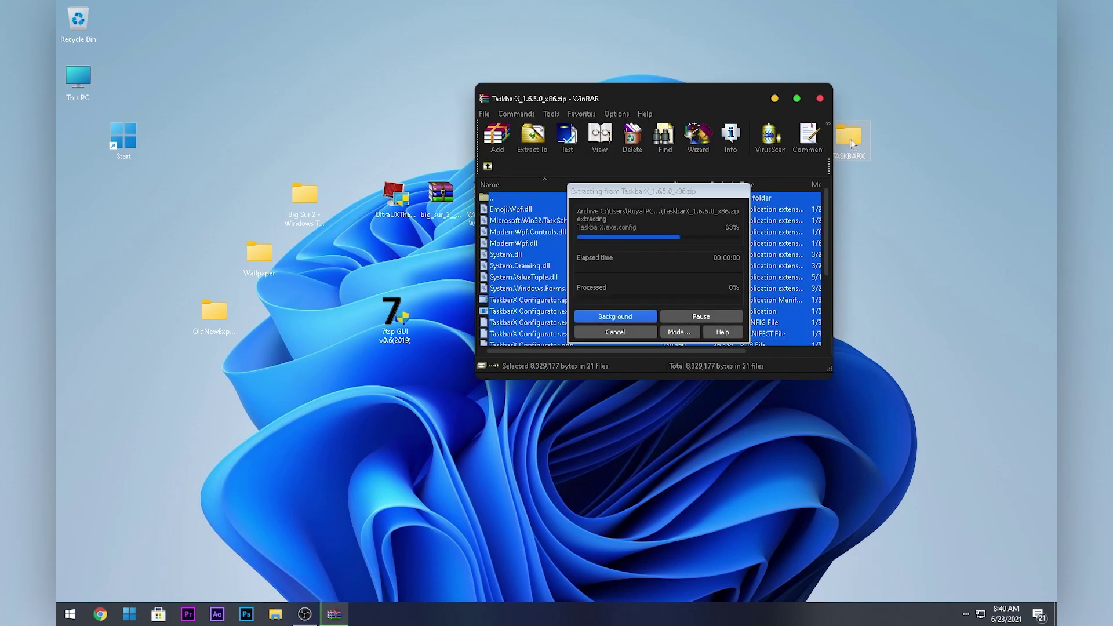
pyautogui.click(819, 99)
pyautogui.doubleClick(848, 138)
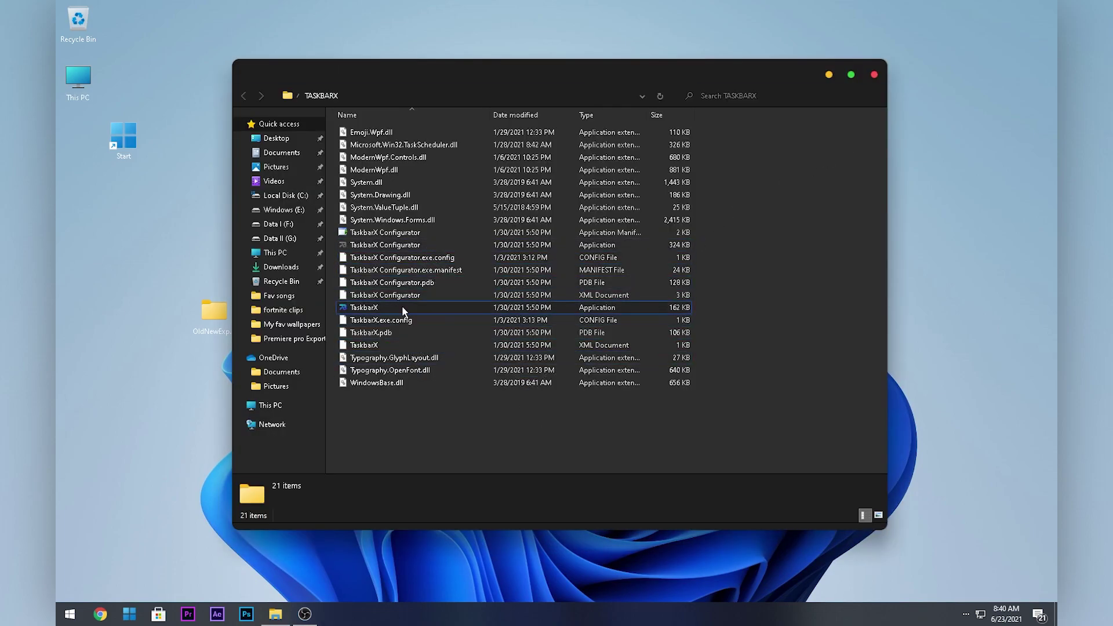
# Step: Launch TaskbarX to centre the taskbar icons, then reopen the TASKBARX folder
pyautogui.doubleClick(586, 310)
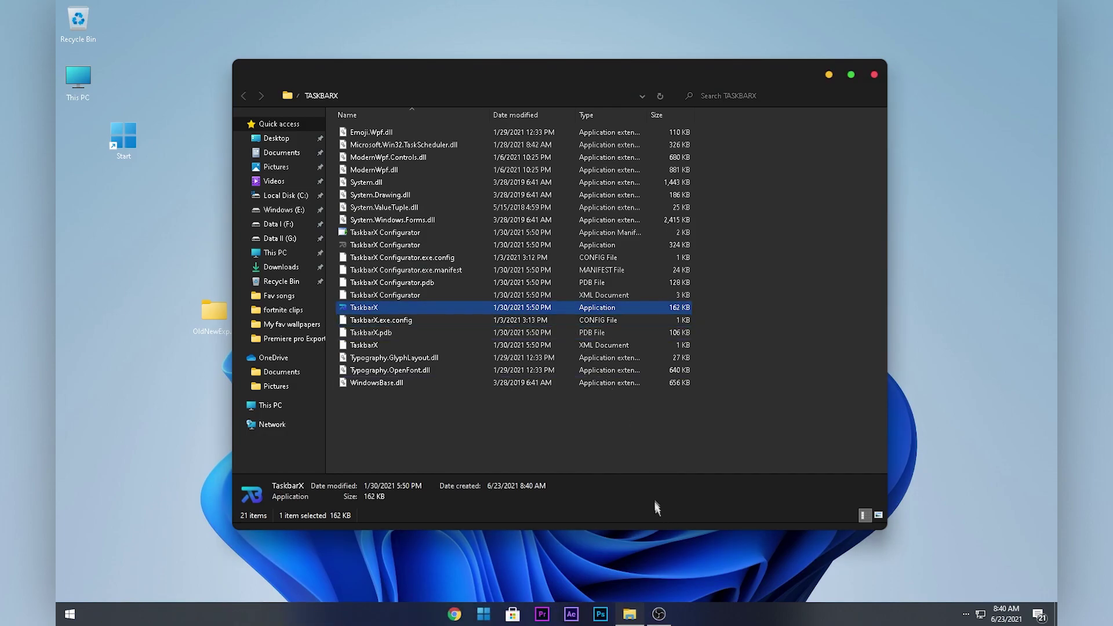
pyautogui.click(874, 75)
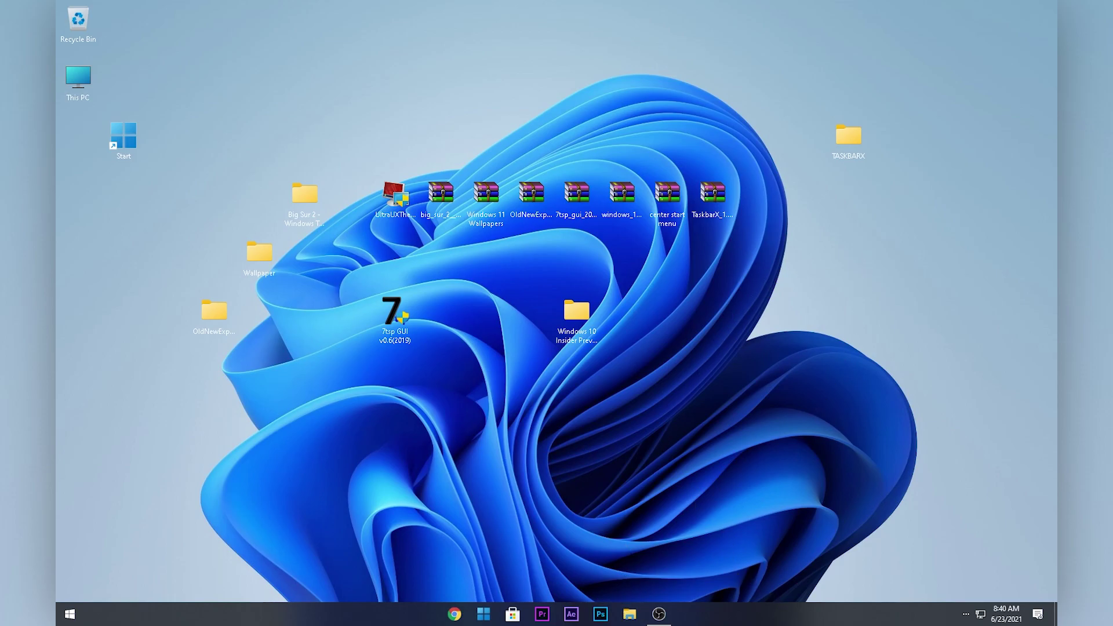
pyautogui.doubleClick(838, 136)
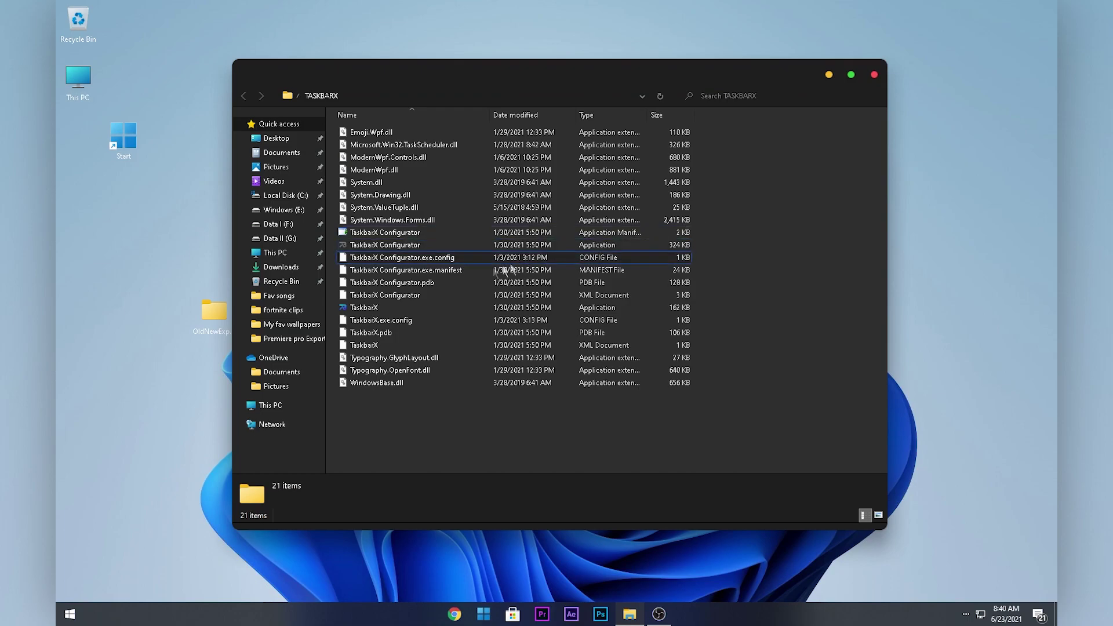
# Step: Apply the Transparent style in TaskbarX Configurator, then relaunch TaskbarX.exe to recentre icons
pyautogui.doubleClick(441, 245)
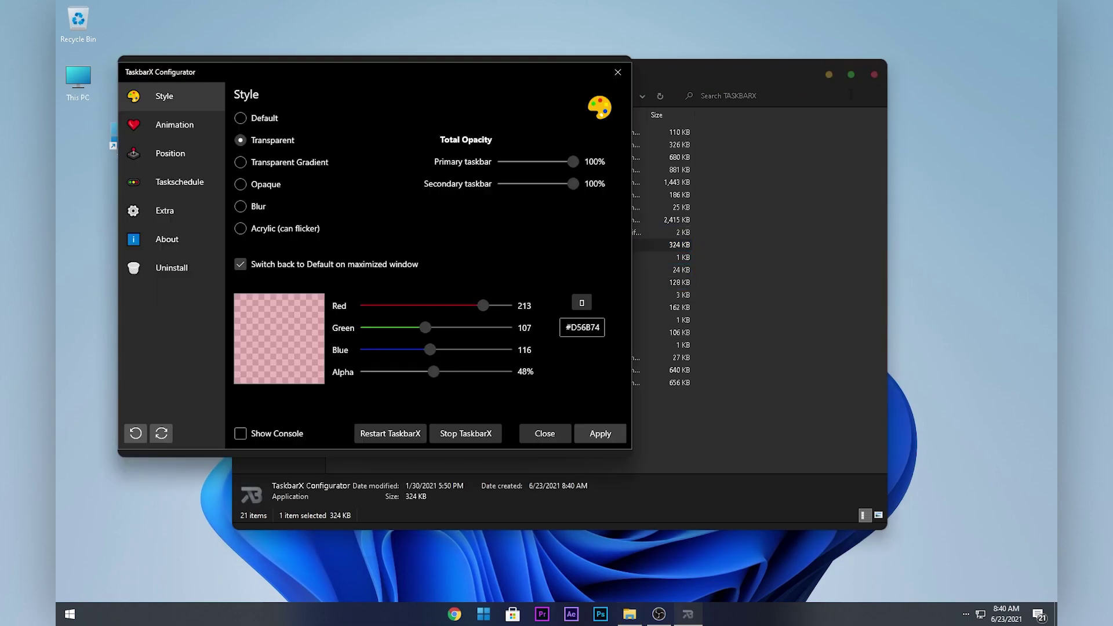
pyautogui.click(828, 74)
pyautogui.moveTo(467, 82); pyautogui.dragTo(536, 81)
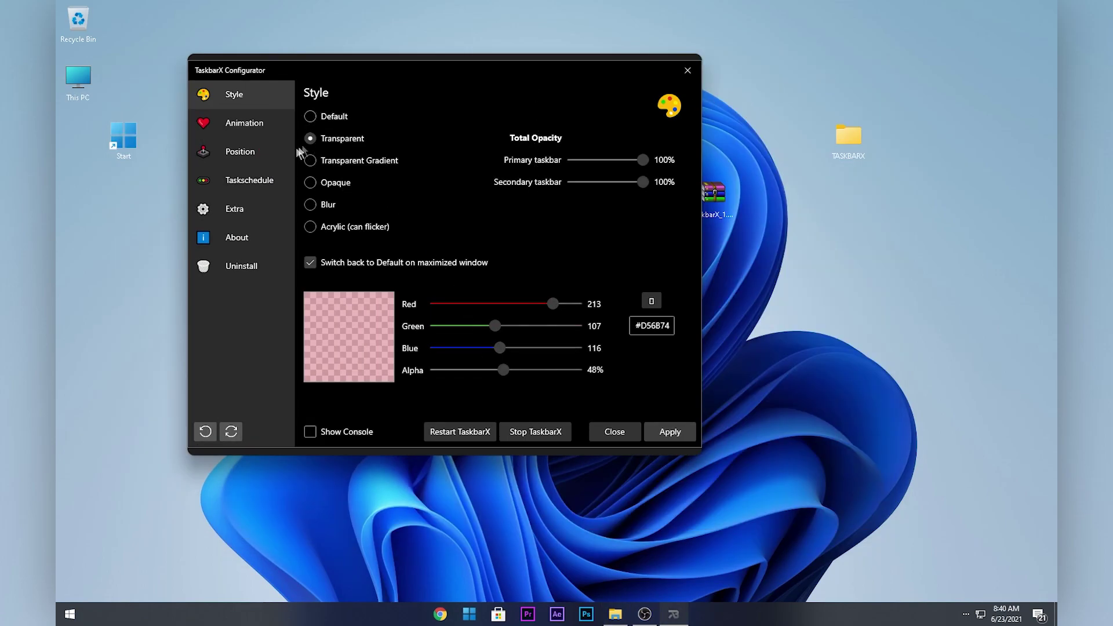
pyautogui.click(665, 434)
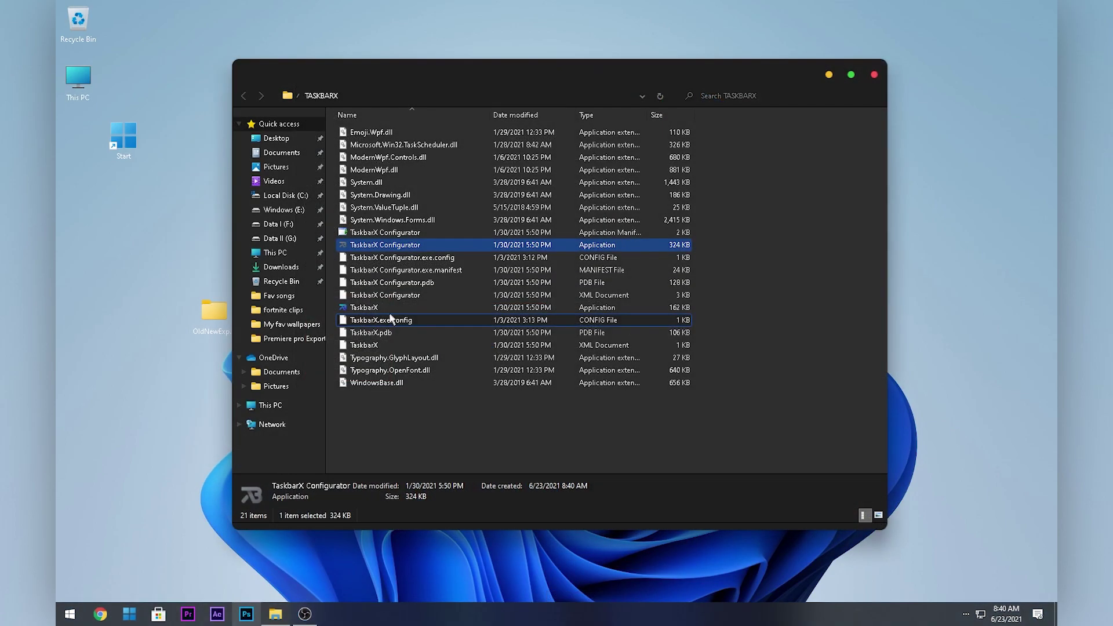
pyautogui.click(392, 313)
pyautogui.doubleClick(392, 316)
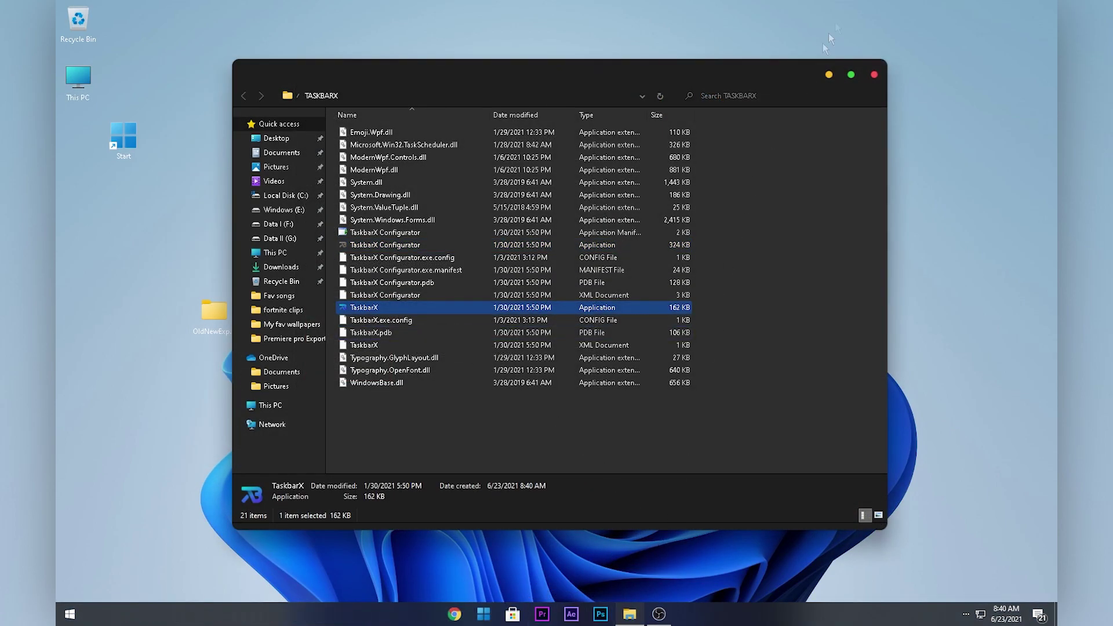
pyautogui.click(872, 74)
# Step: Create a desktop folder named 'Desktp Customization files'
pyautogui.moveTo(843, 158); pyautogui.dragTo(765, 203)
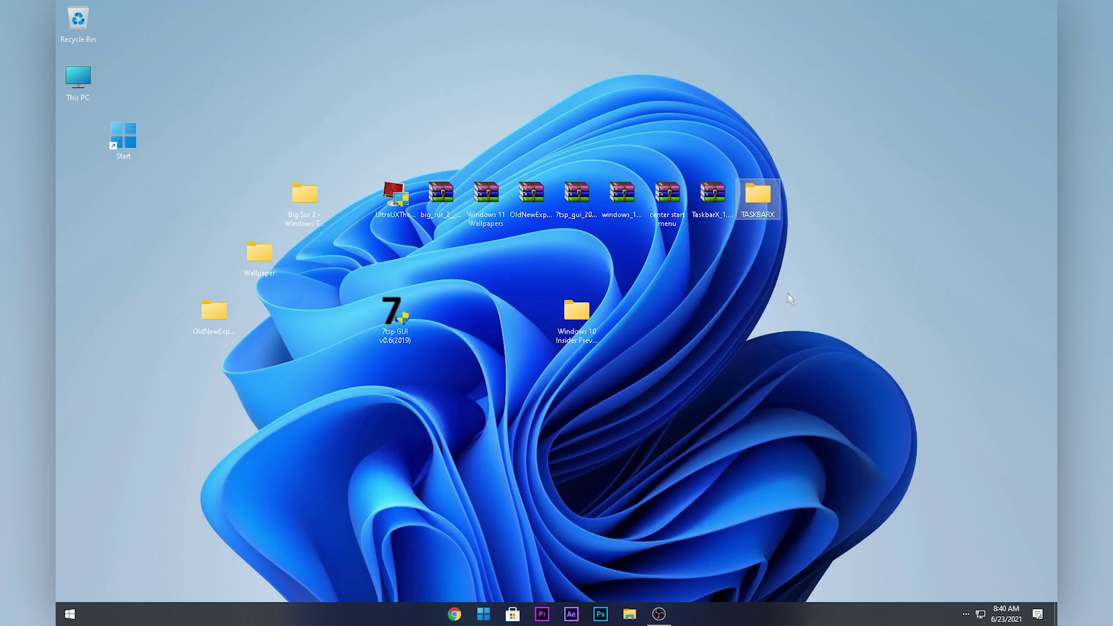
pyautogui.rightClick(829, 406)
pyautogui.moveTo(852, 404)
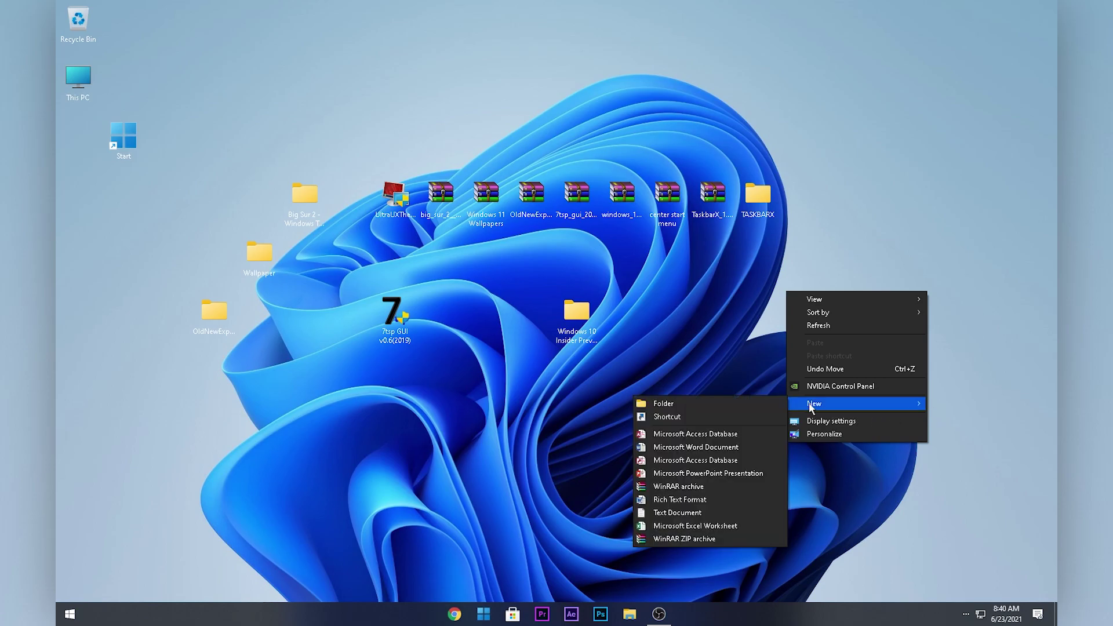
pyautogui.click(732, 407)
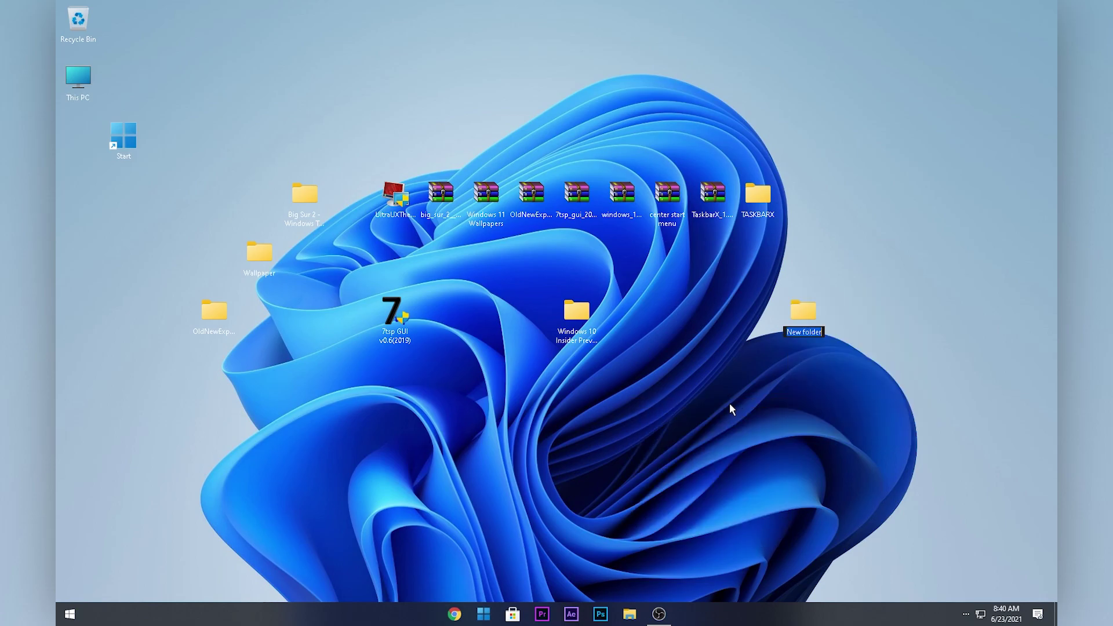
pyautogui.write('Desktp Customization files')
pyautogui.press('Return')
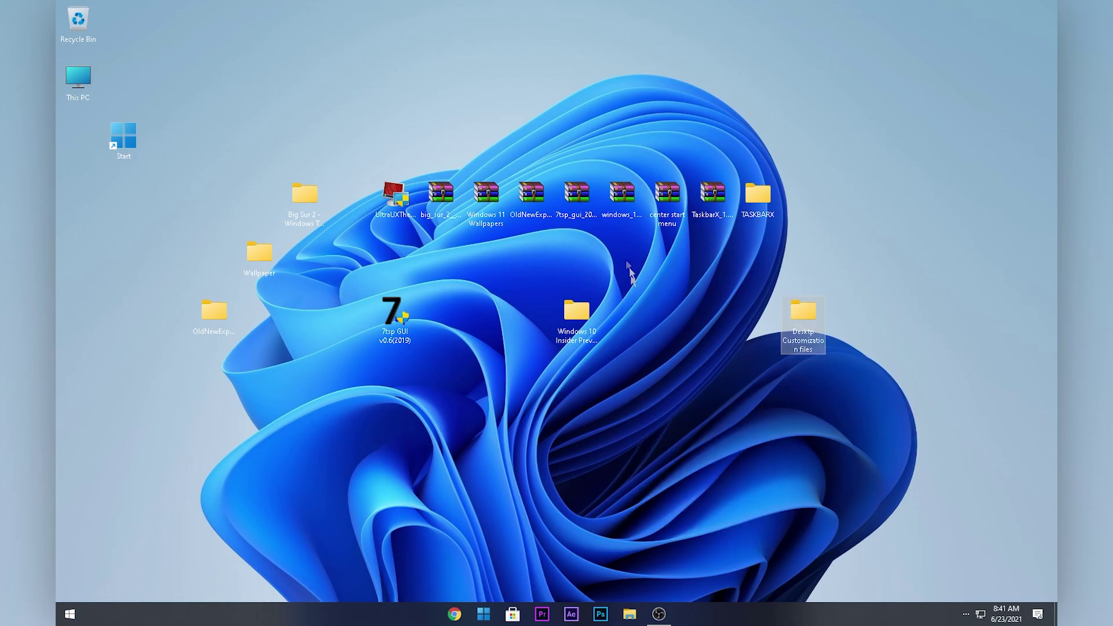
# Step: Move the scattered customization files into that folder, skipping all in-use items
pyautogui.moveTo(717, 385); pyautogui.dragTo(111, 92)
pyautogui.keyDown('ctrl'); pyautogui.click(755, 206); pyautogui.keyUp('ctrl')
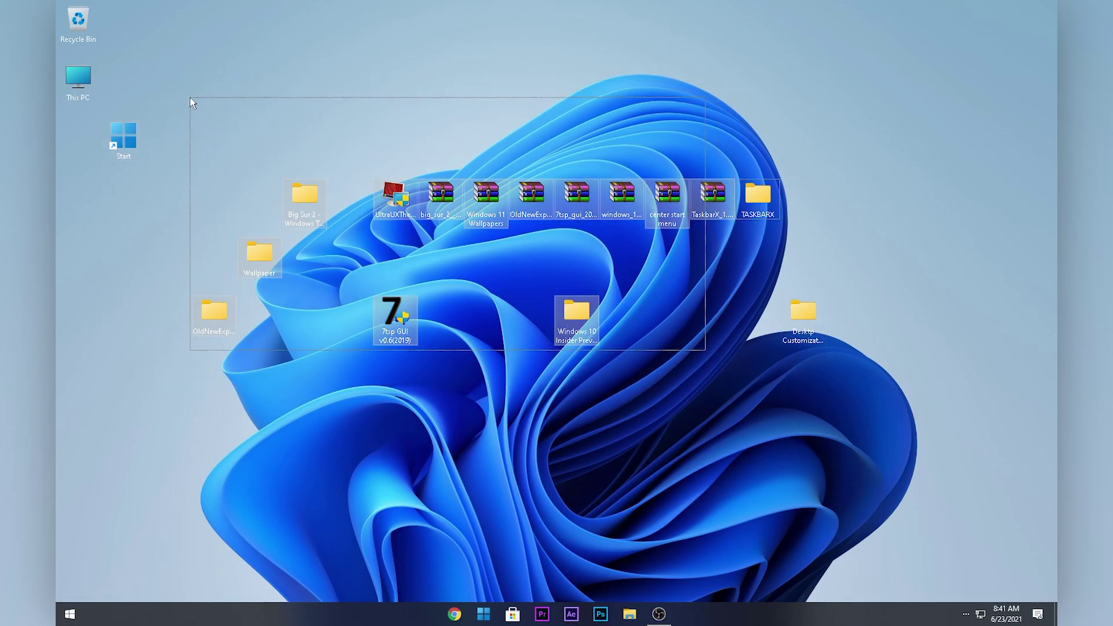
pyautogui.moveTo(757, 200); pyautogui.dragTo(847, 316)
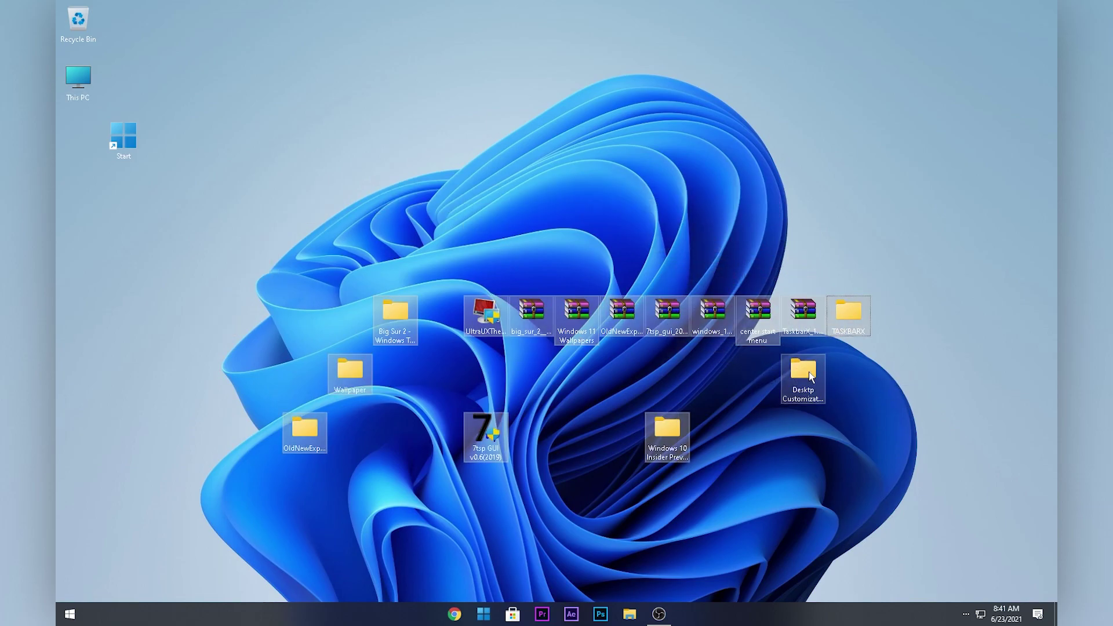
pyautogui.moveTo(811, 375); pyautogui.dragTo(808, 376)
pyautogui.click(443, 258)
pyautogui.click(579, 278)
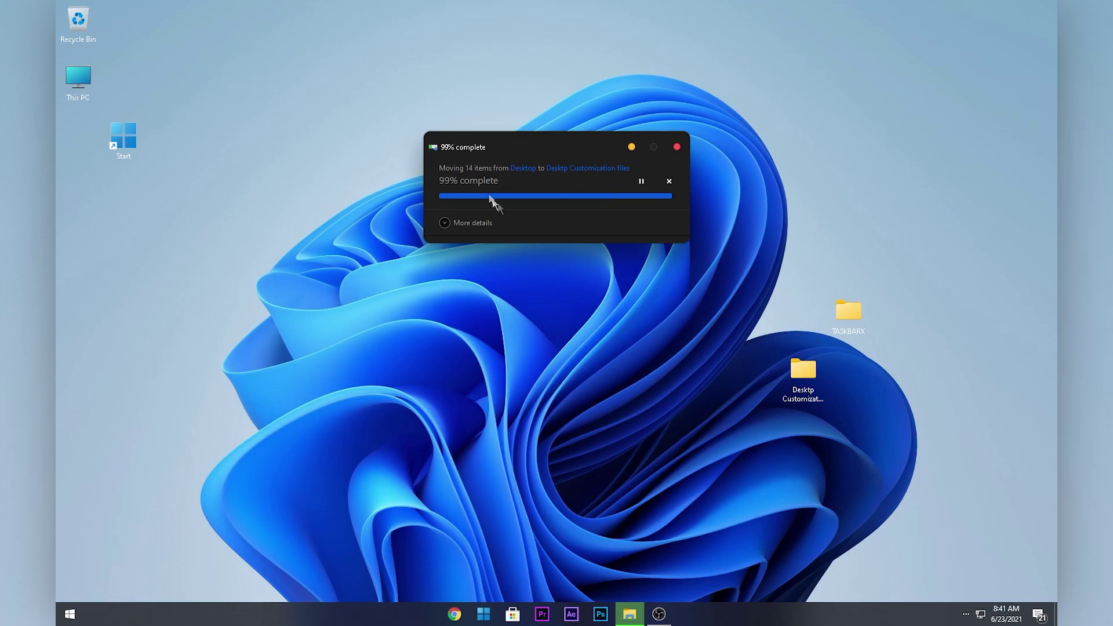
# Step: Line up TASKBARX, the Start shortcut and the new folder in the left column
pyautogui.moveTo(853, 314); pyautogui.dragTo(84, 198)
pyautogui.moveTo(134, 154); pyautogui.dragTo(89, 154)
pyautogui.moveTo(803, 374); pyautogui.dragTo(87, 261)
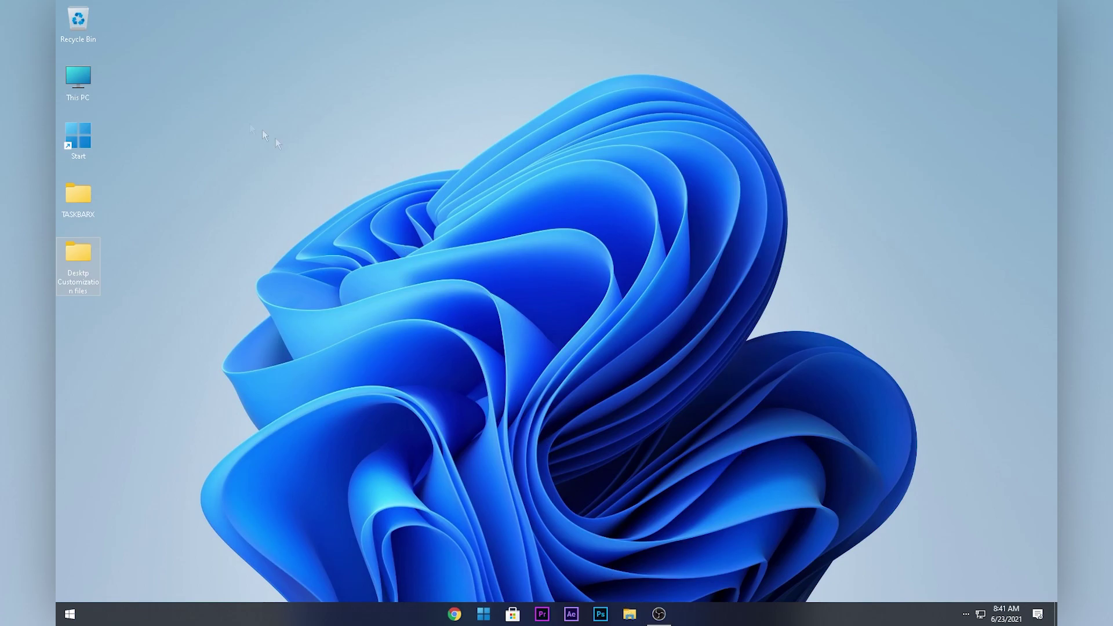
pyautogui.doubleClick(88, 77)
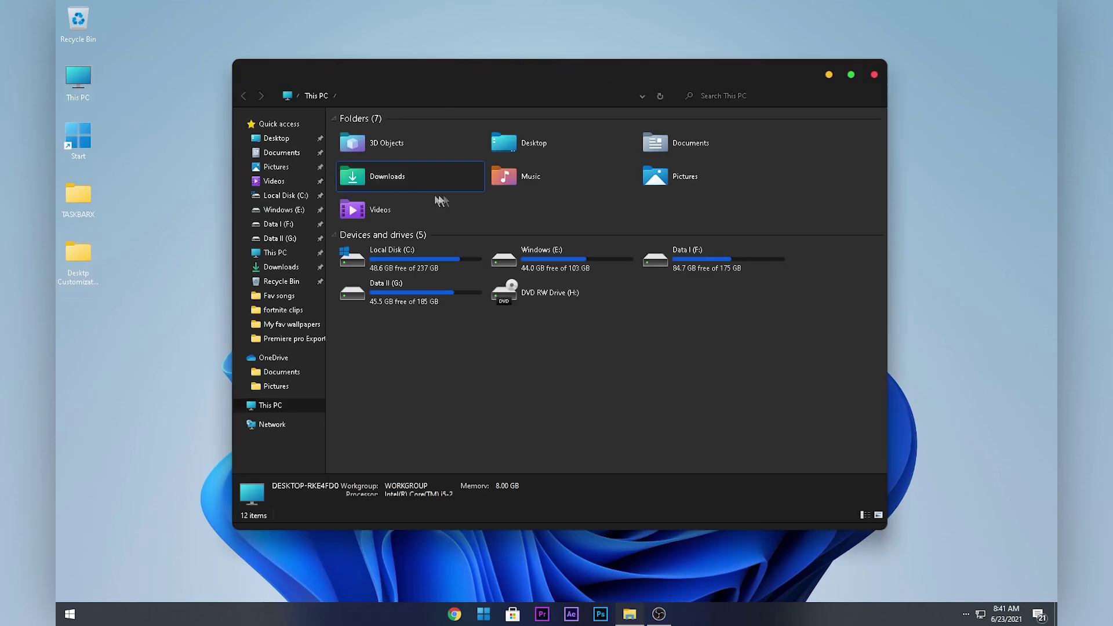
# Step: Minimize the dark This PC window to reveal the clean desktop
pyautogui.click(829, 75)
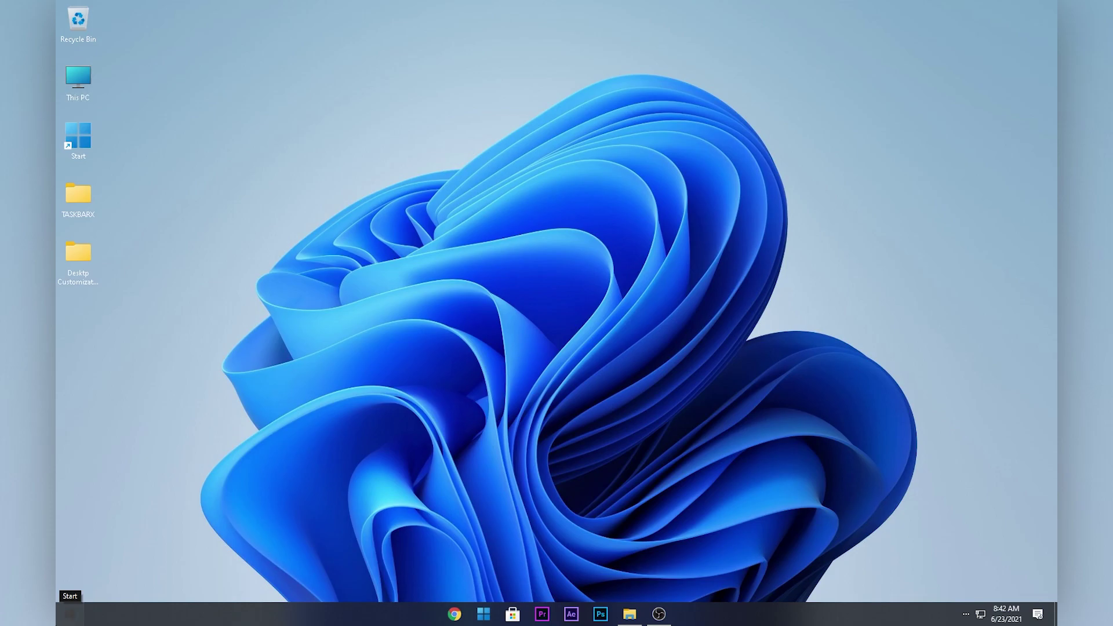
pyautogui.click(70, 614)
pyautogui.write('re')
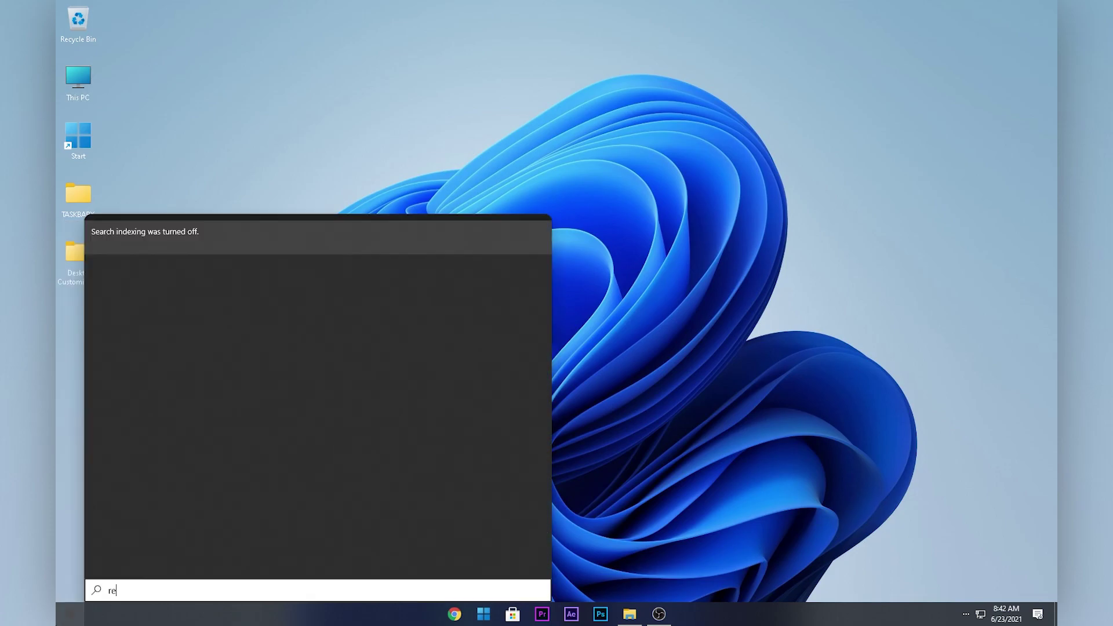
pyautogui.write('sto')
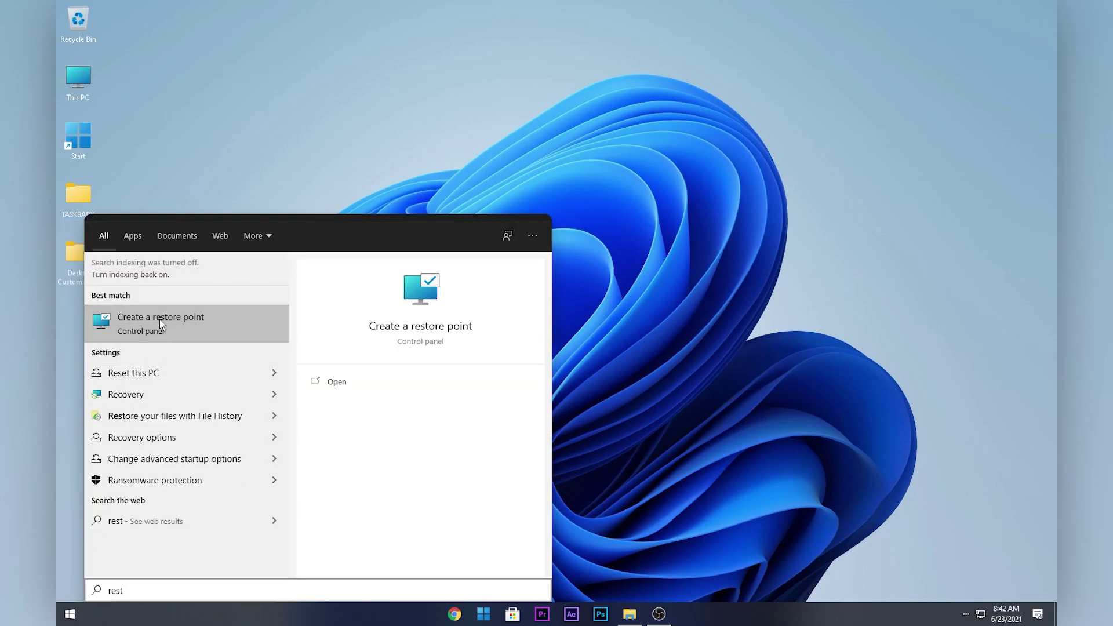
pyautogui.click(159, 319)
pyautogui.moveTo(296, 95); pyautogui.dragTo(533, 100)
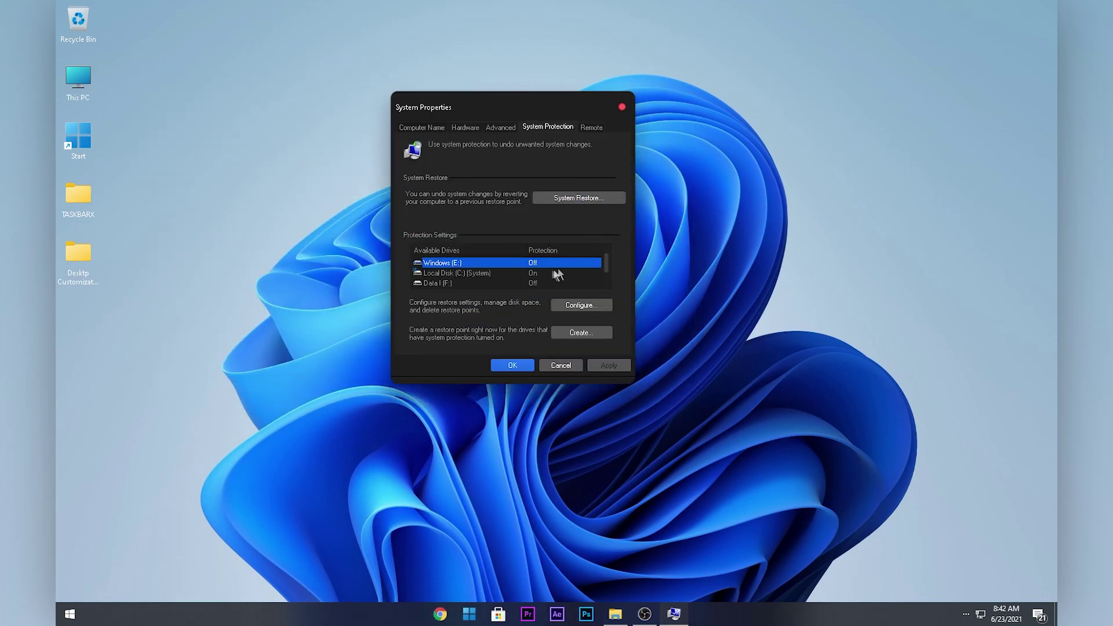
pyautogui.scroll(-1, 494, 283)
pyautogui.click(474, 269)
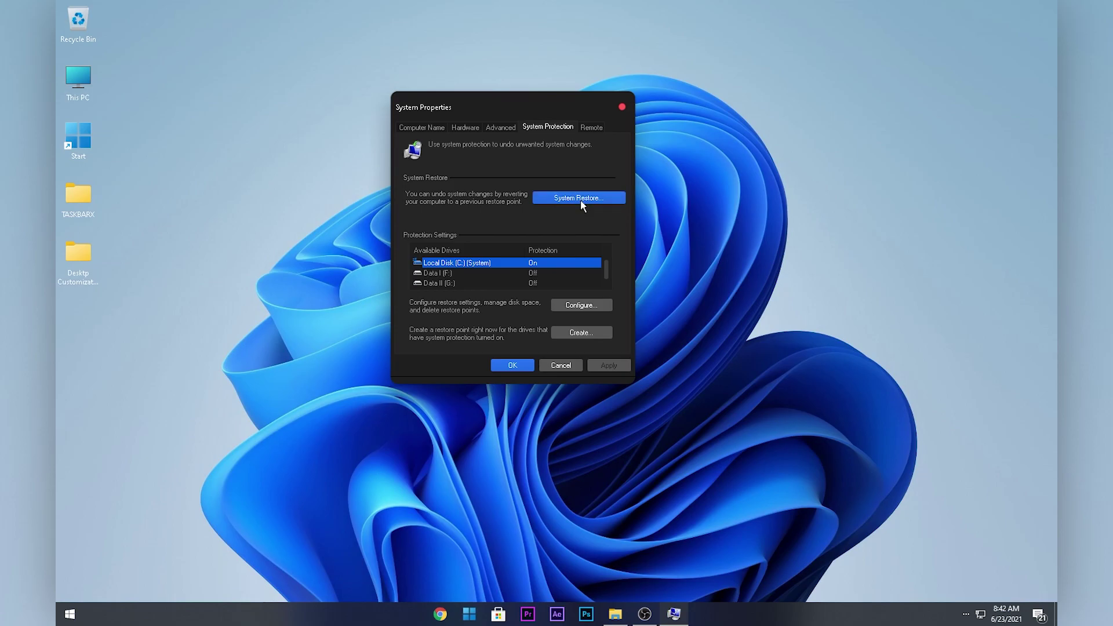
pyautogui.click(580, 199)
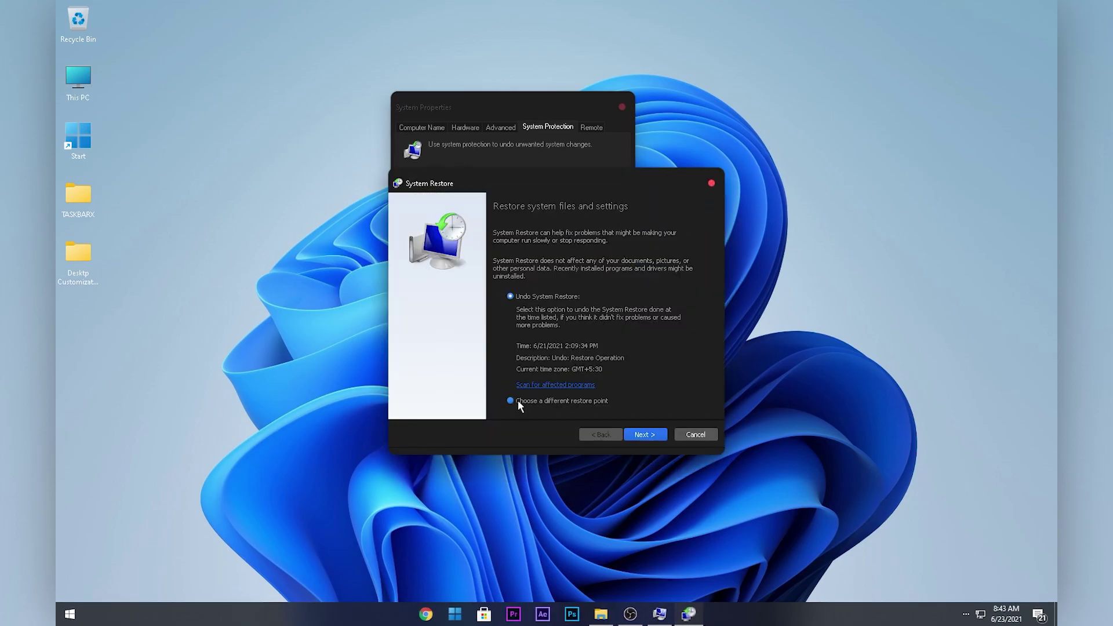
pyautogui.click(517, 400)
pyautogui.click(645, 436)
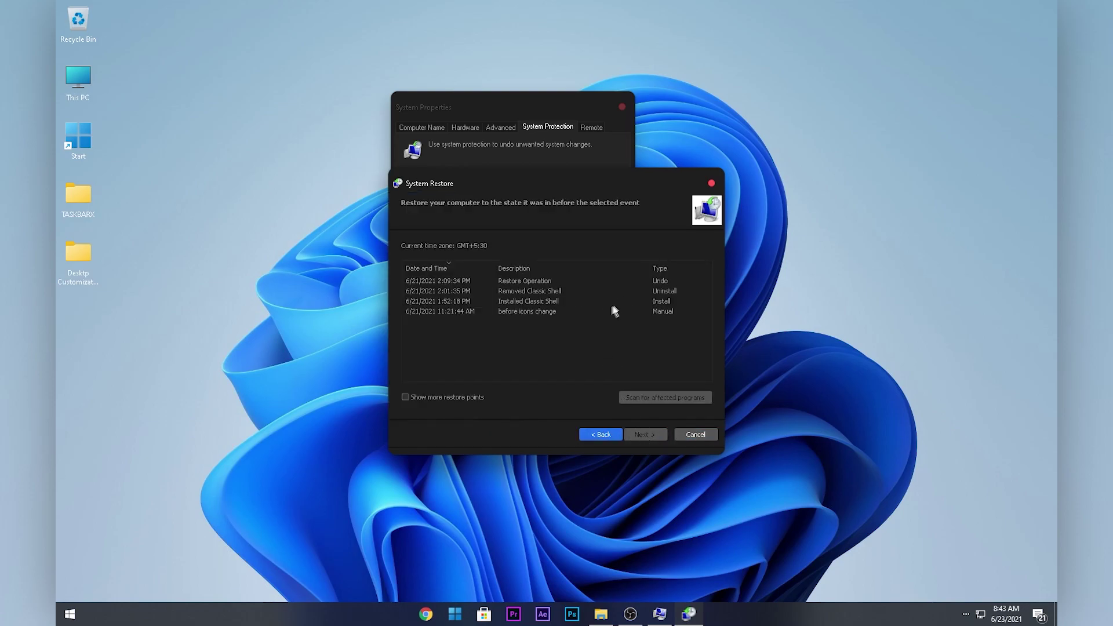
pyautogui.click(557, 310)
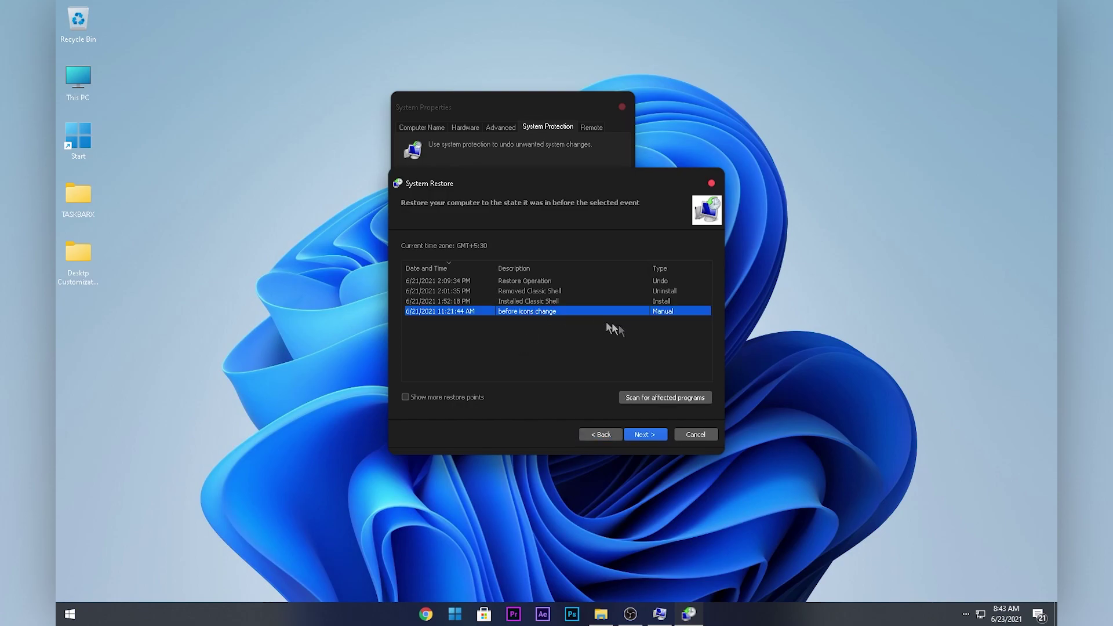
pyautogui.click(639, 433)
pyautogui.click(645, 435)
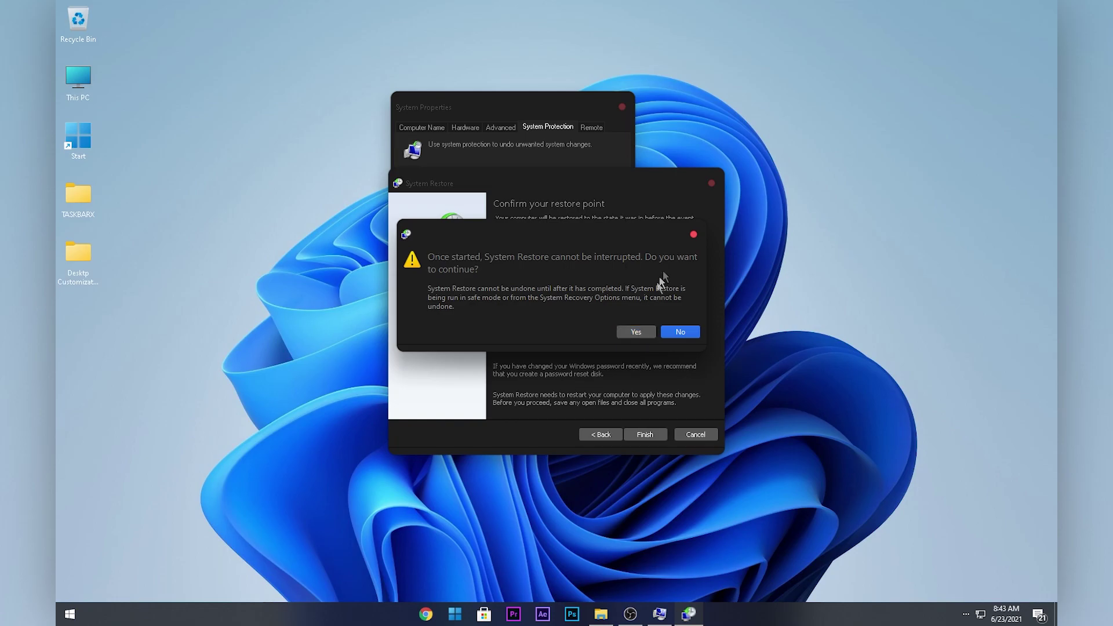
pyautogui.click(692, 235)
pyautogui.click(712, 184)
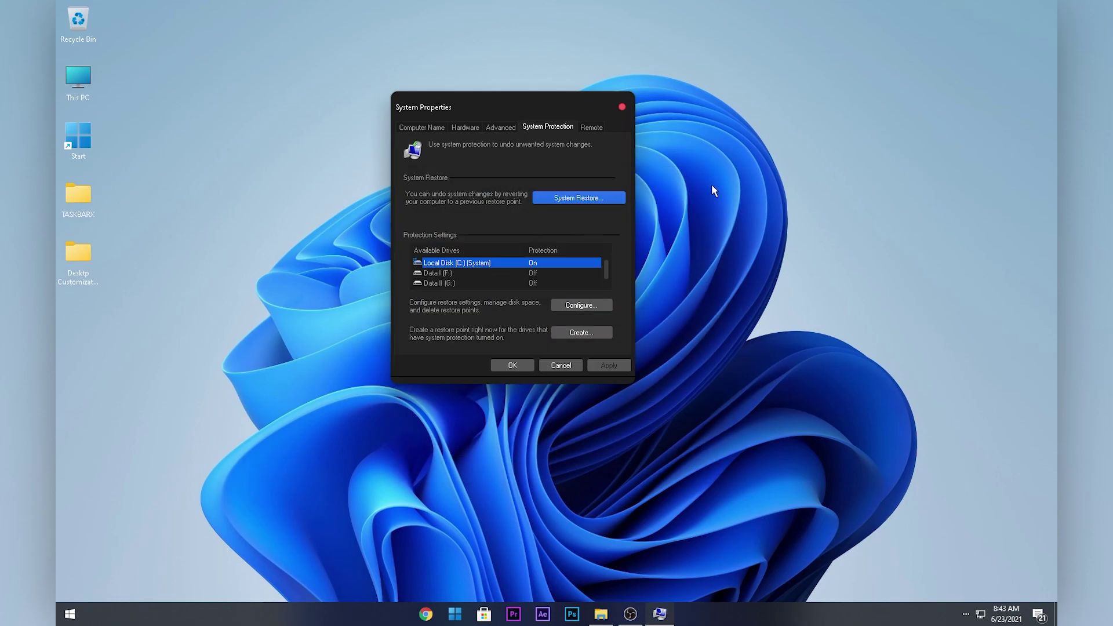
pyautogui.click(621, 107)
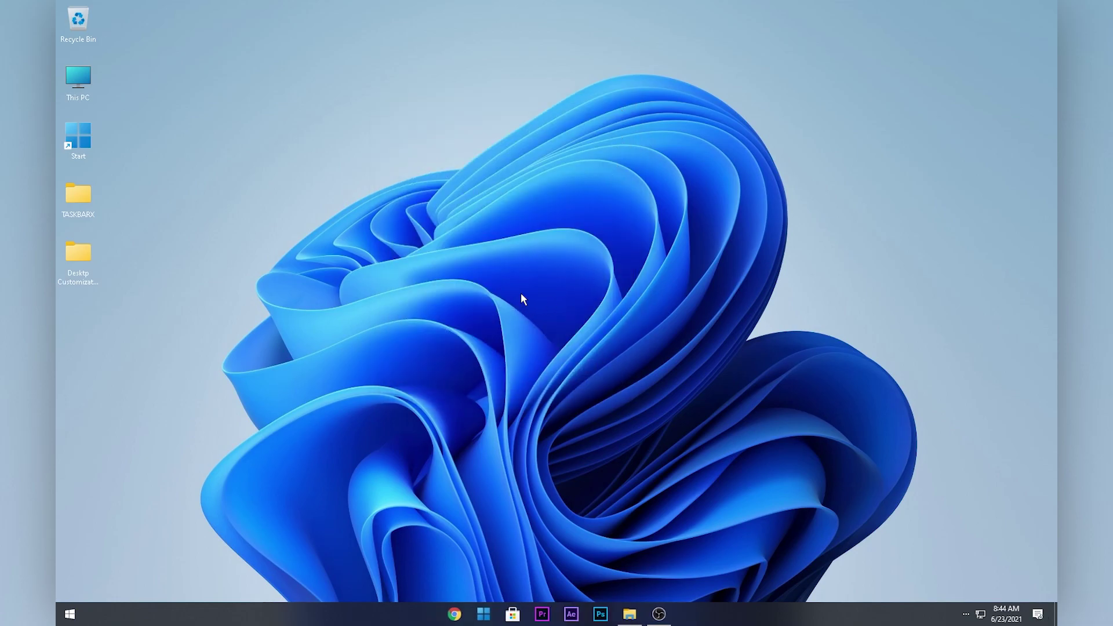